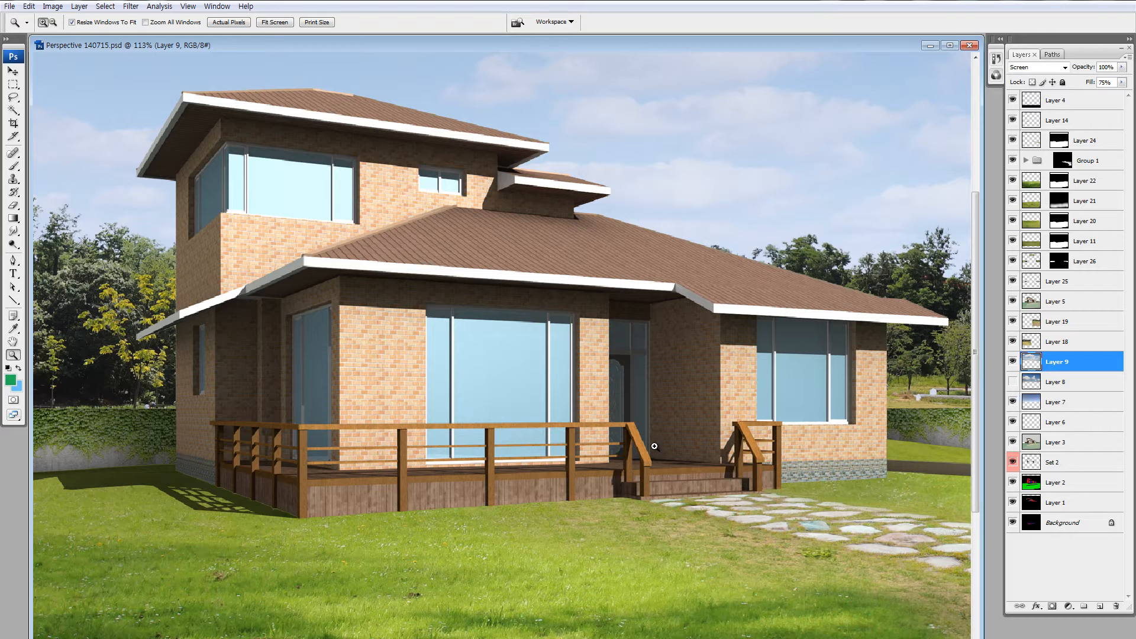
Make Layer 5 the active layer and switch to the Rectangular Marquee tool.
click(1040, 304)
key(m)
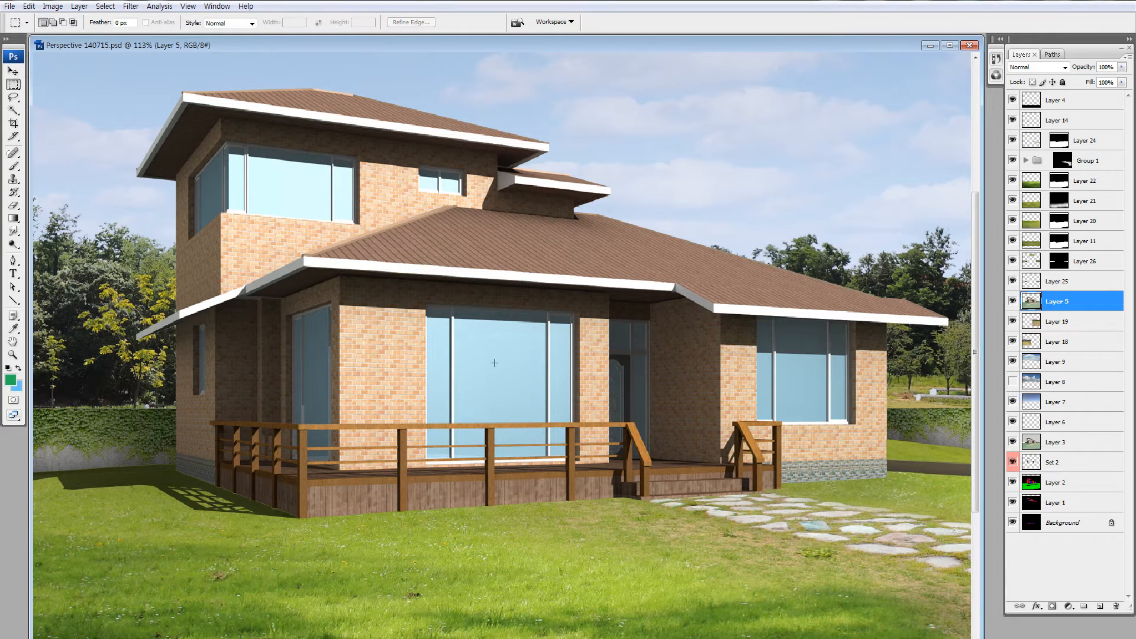
key(alt+i)
key(a)
key(c)
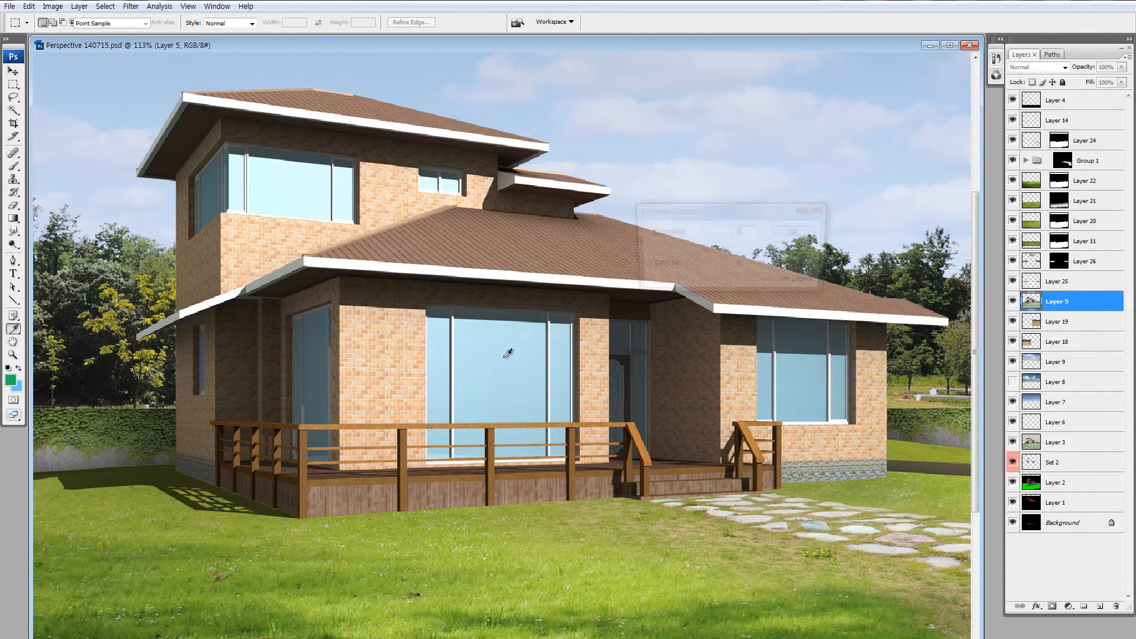
drag(688, 211, 664, 217)
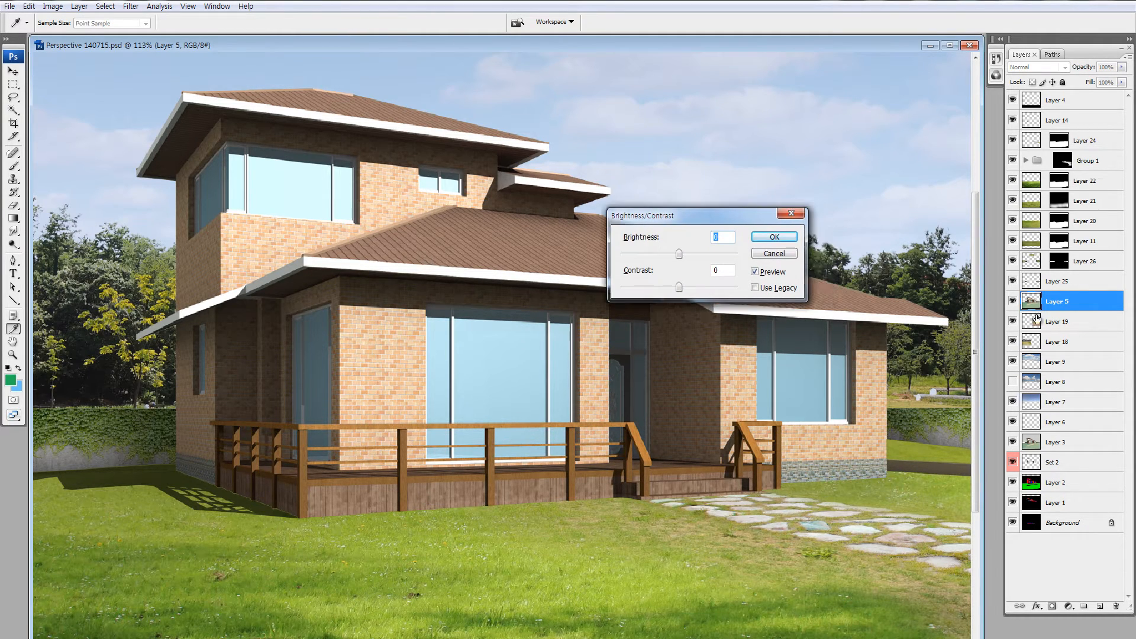
key(Escape)
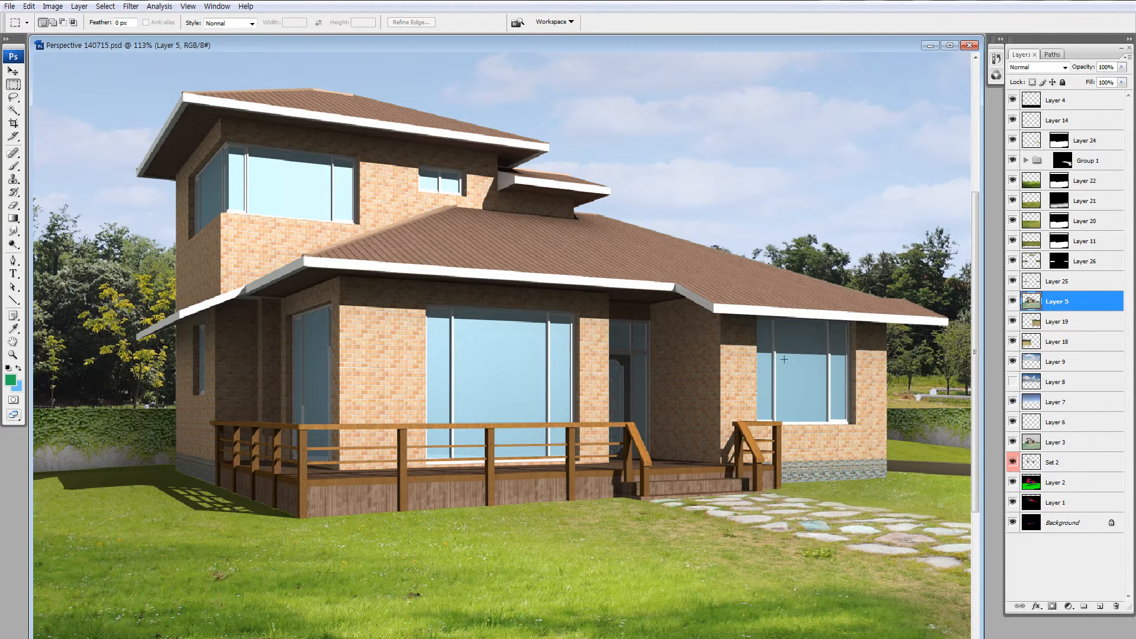
Create a new layer above Layer 5 with a small dark grey rectangle in the middle of the large front window.
key(ctrl+shift+alt+n)
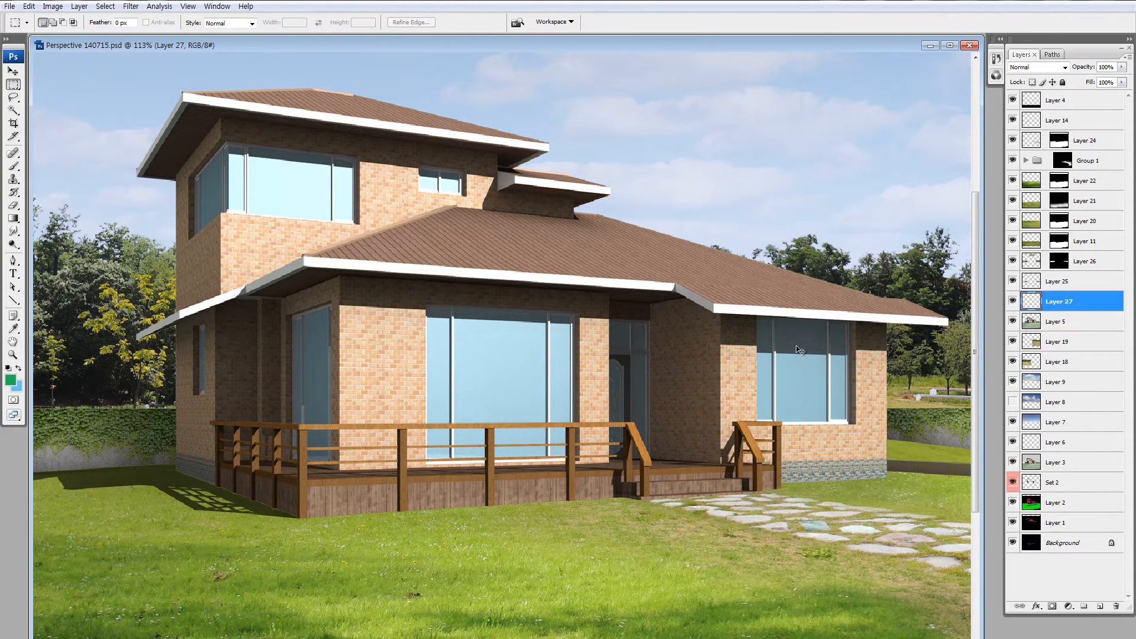
key(v)
key(z)
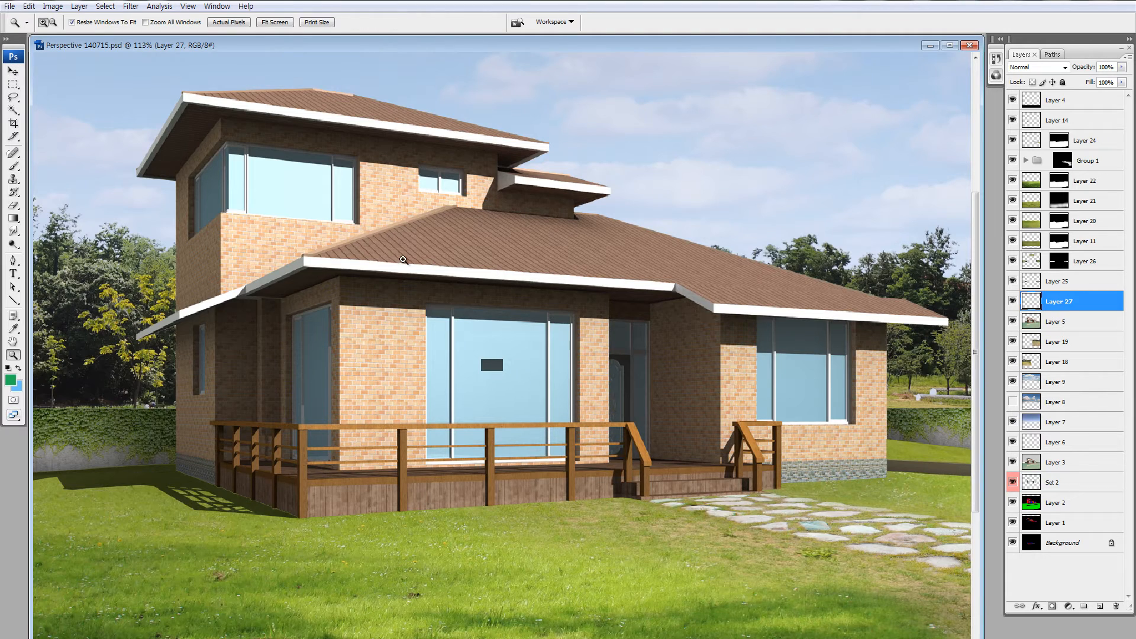
drag(406, 261, 648, 472)
key(v)
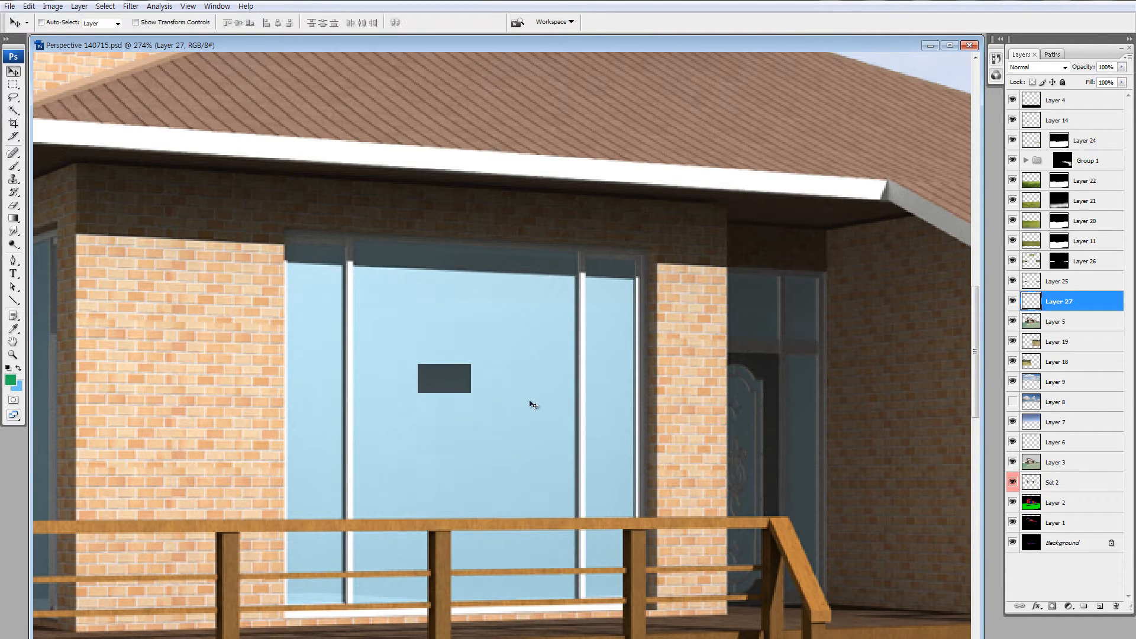
key(l)
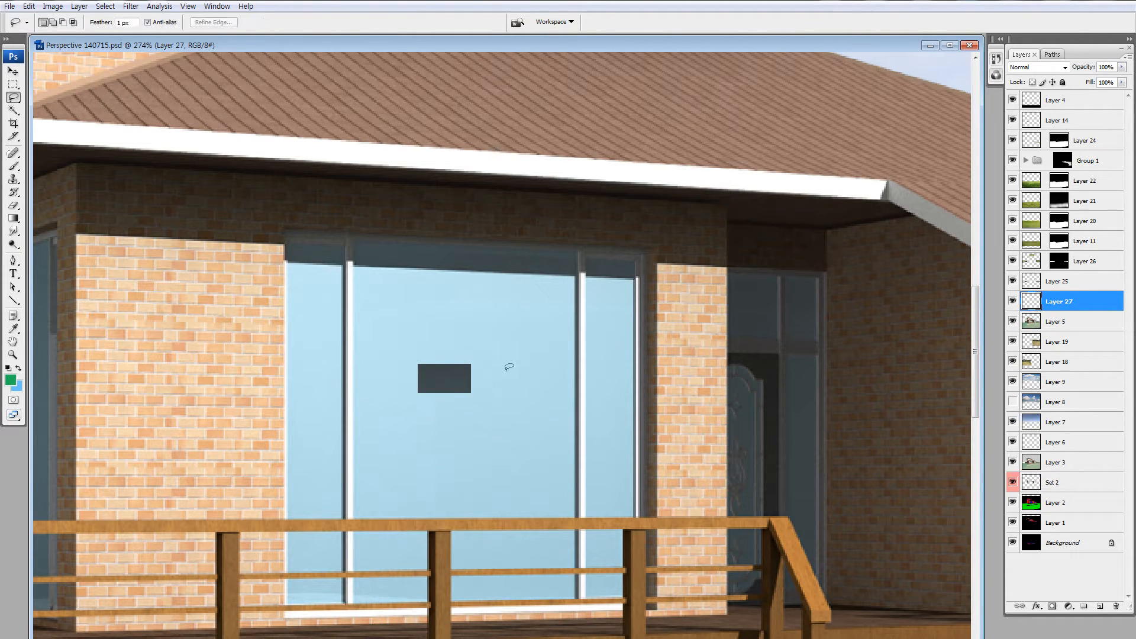
drag(536, 355, 530, 357)
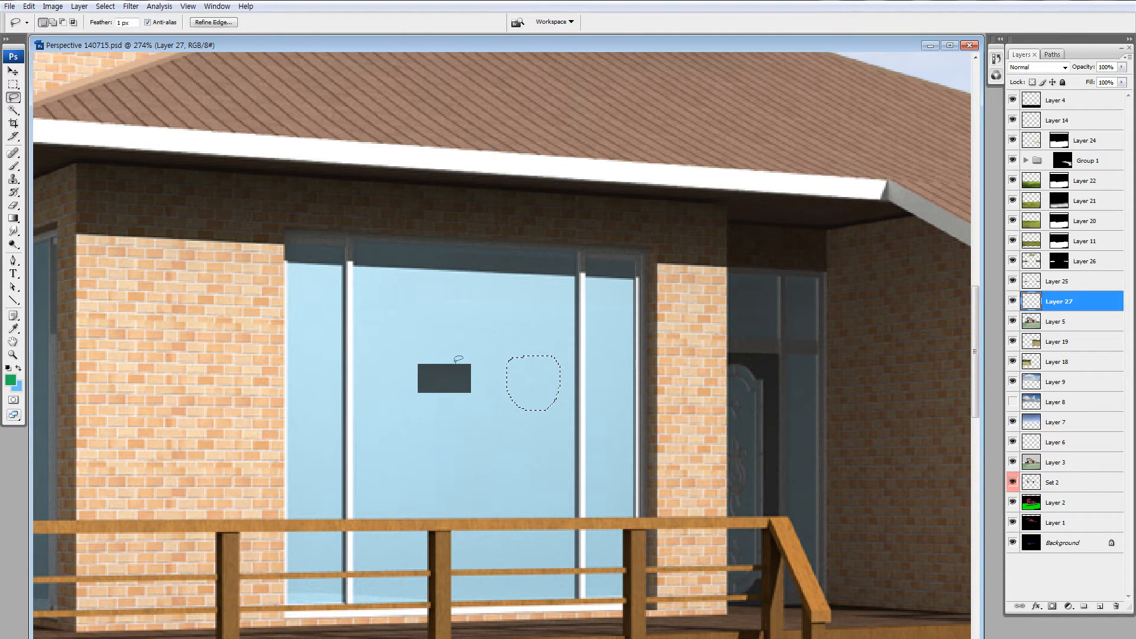
key(ctrl+d)
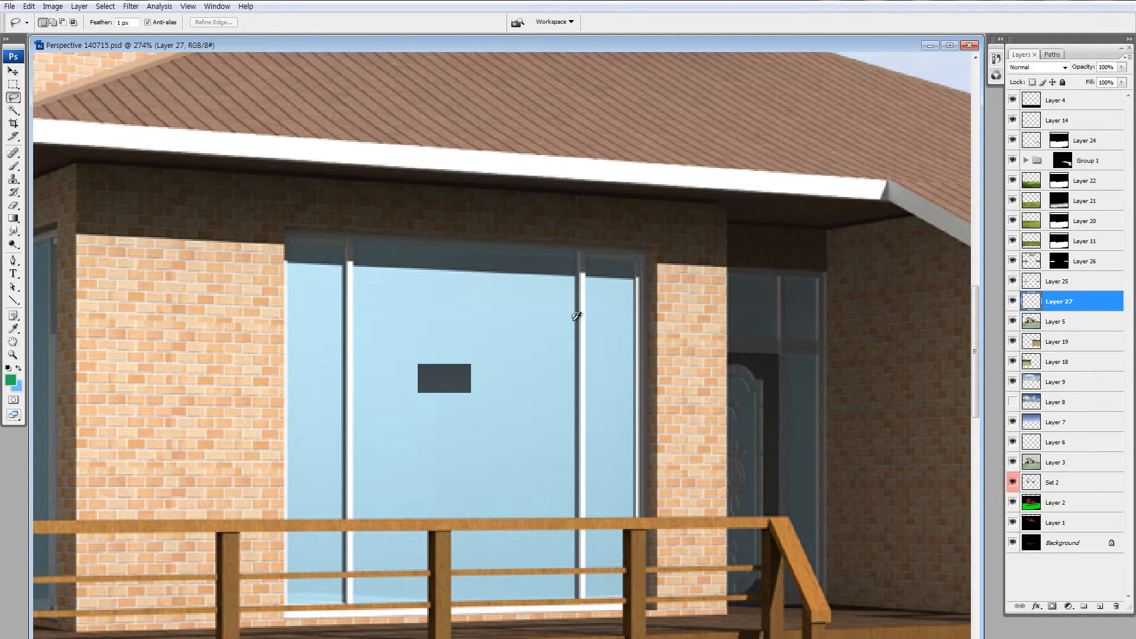
Try a Brightness/Contrast adjustment on the dark rectangle with legacy mode on and brightness at -100.
key(alt+i)
key(a)
key(c)
drag(683, 222, 484, 373)
click(634, 404)
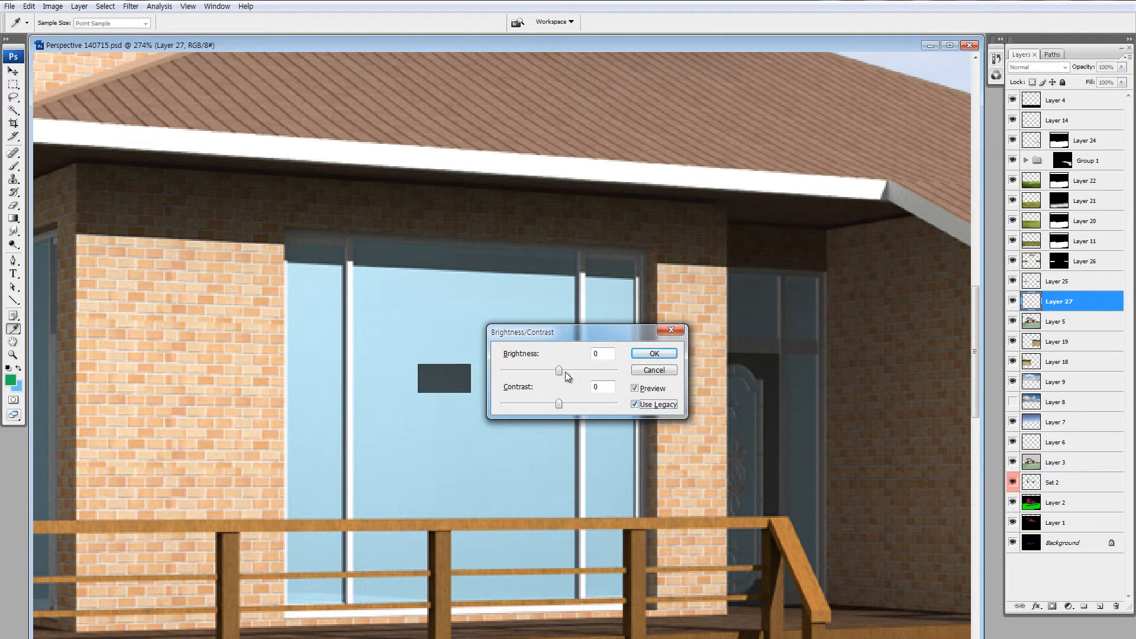
drag(566, 372, 527, 373)
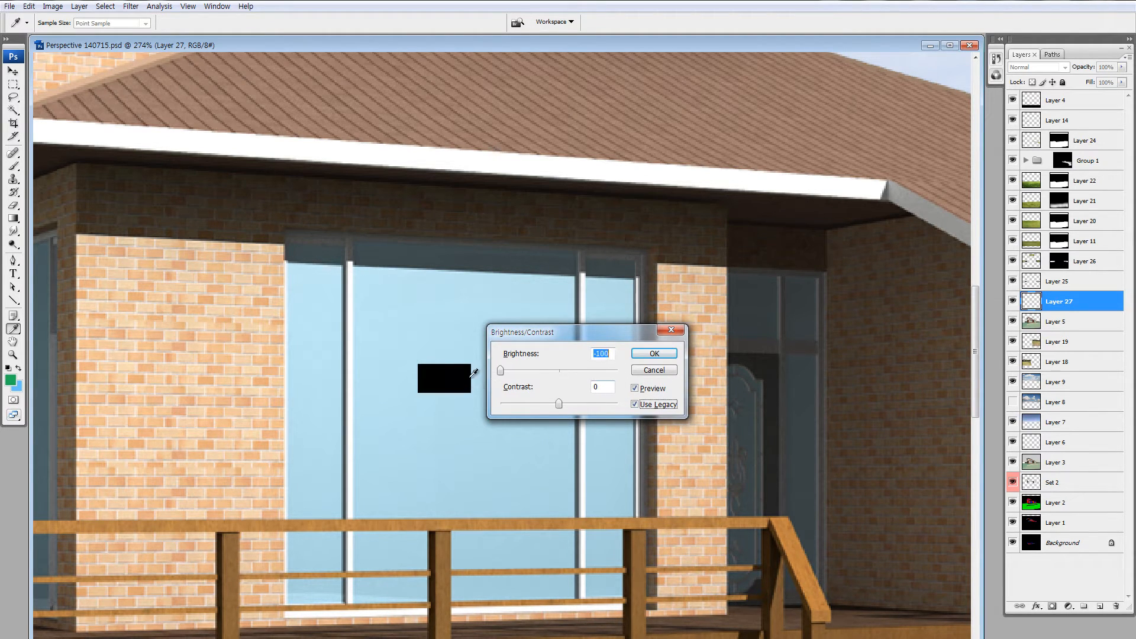
click(635, 404)
click(654, 370)
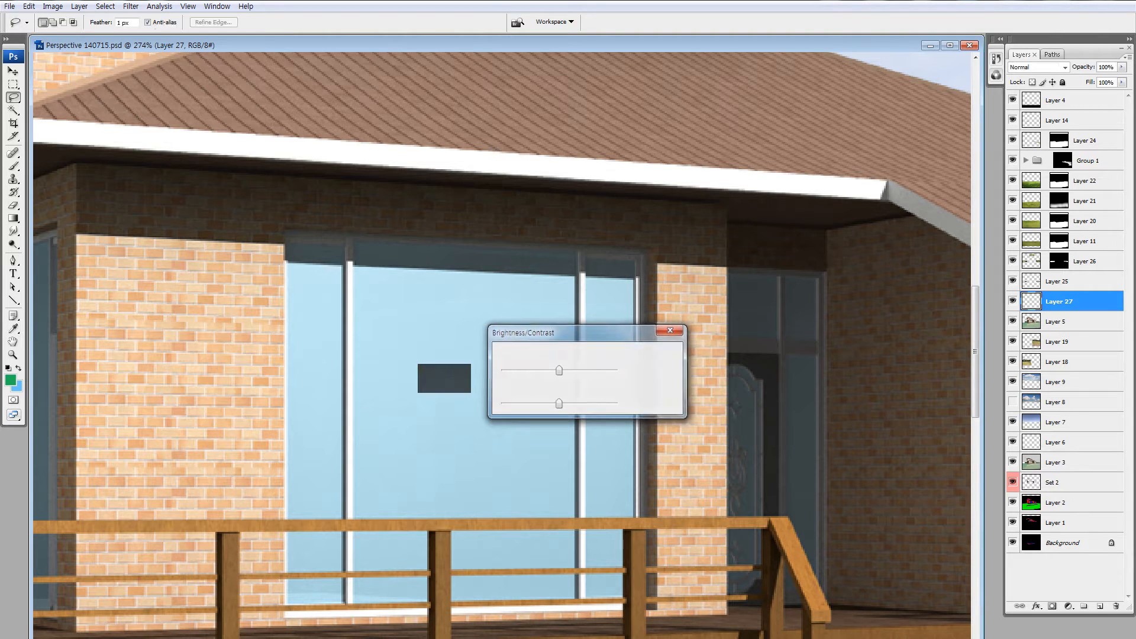
Try a Hue/Saturation adjustment on the dark rectangle with lightness at -100.
key(ctrl+u)
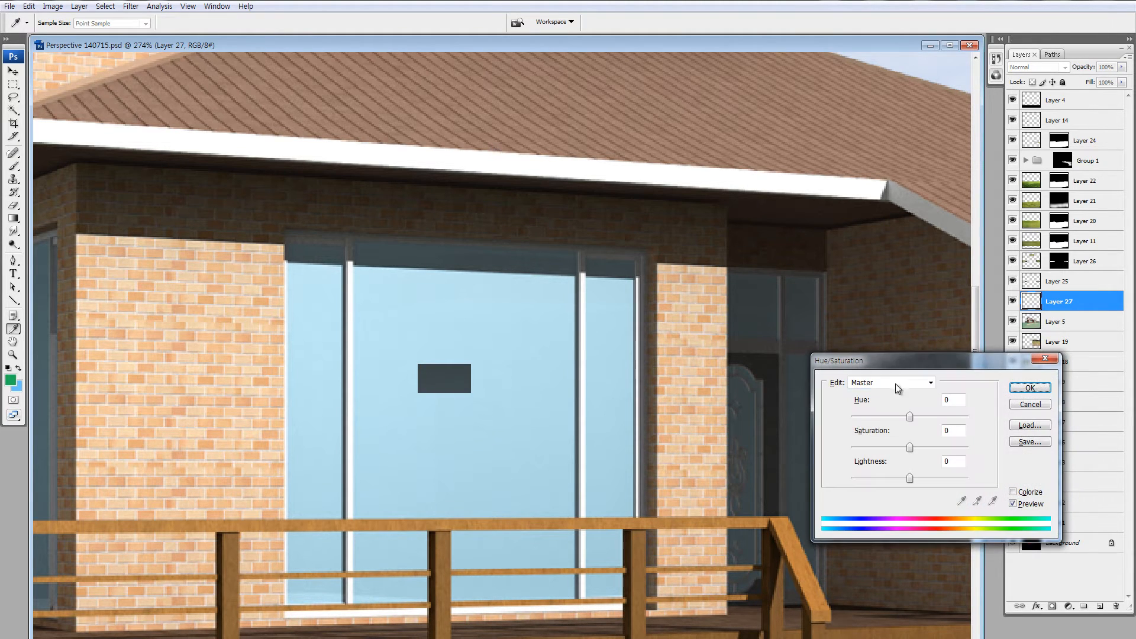
drag(907, 364, 593, 296)
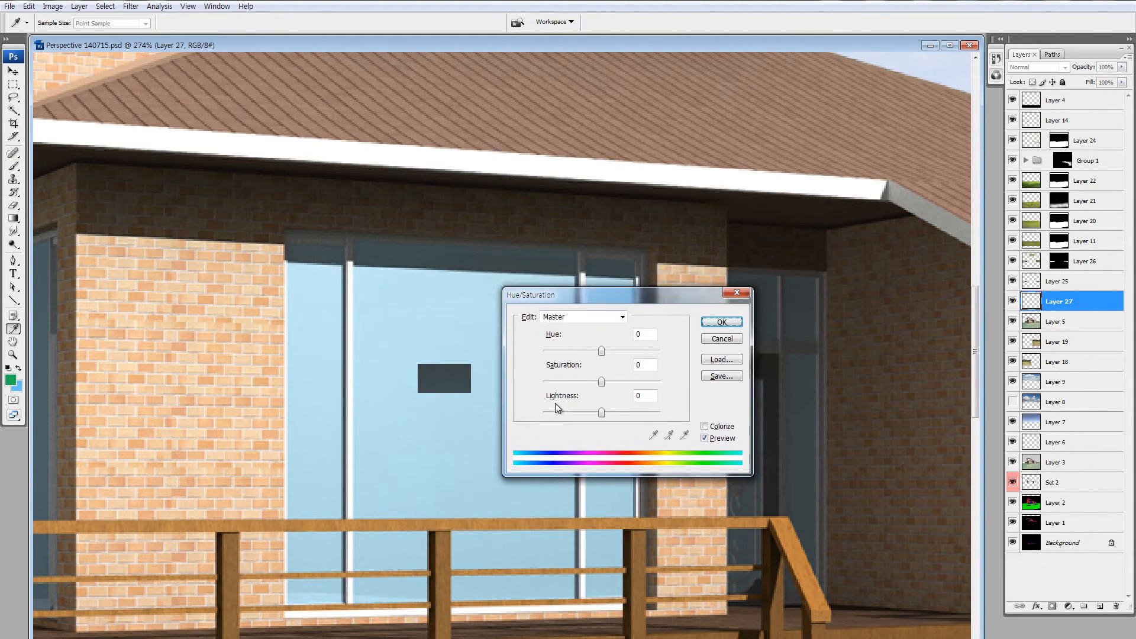
drag(603, 412, 527, 411)
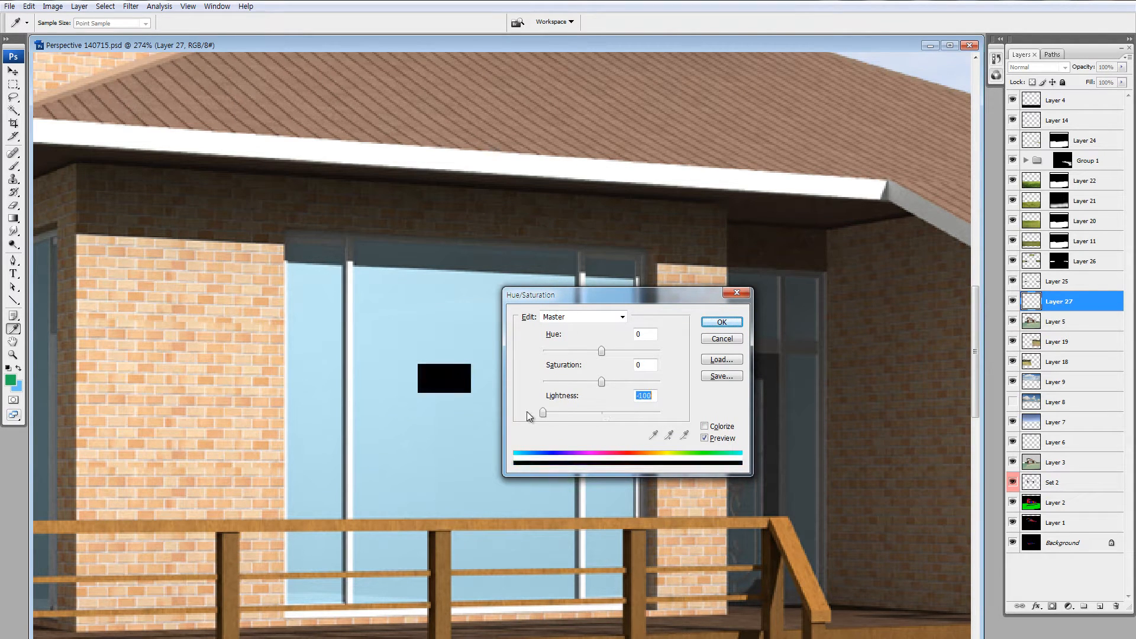
key(Escape)
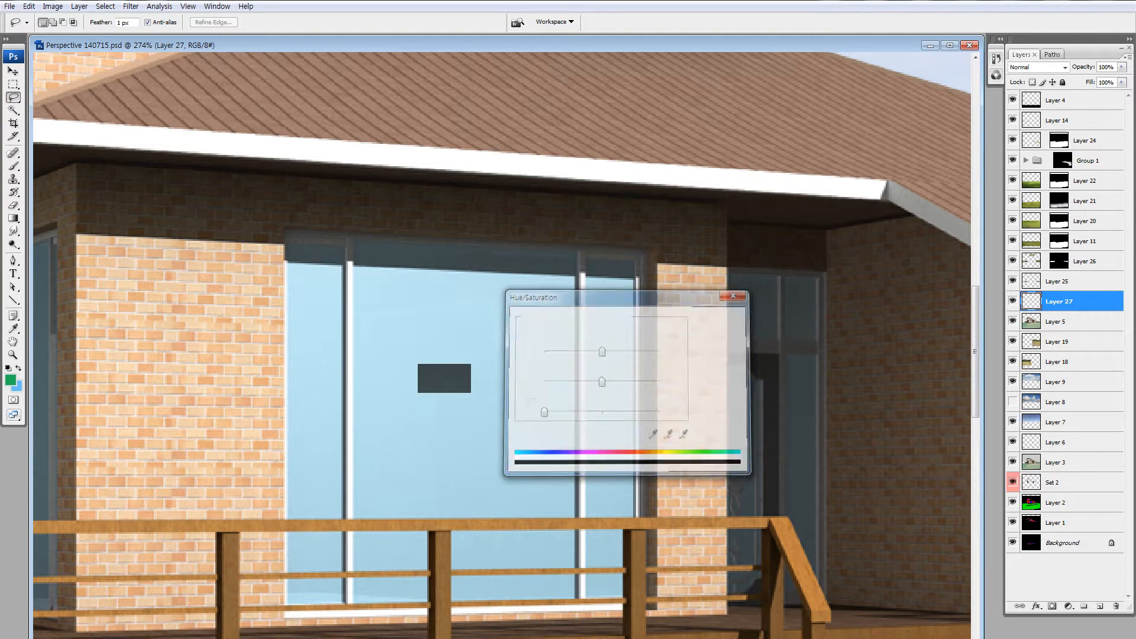
key(l)
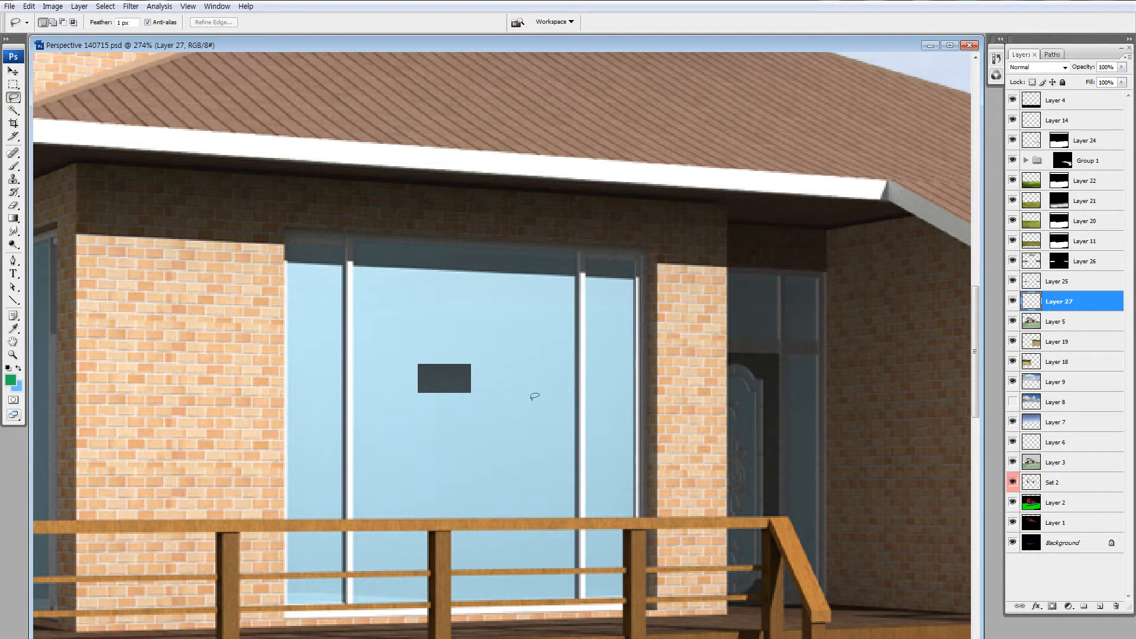
Try a Brightness/Contrast adjustment on the dark rectangle with legacy mode on and brightness at +100.
key(alt+i)
key(a)
key(c)
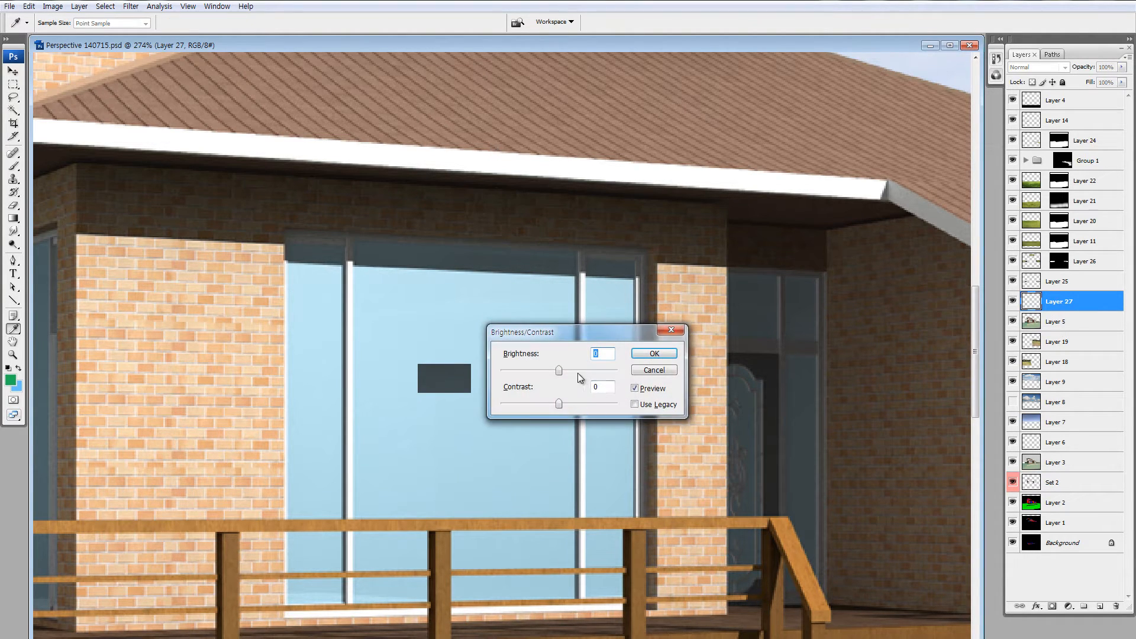
click(638, 406)
drag(559, 372, 630, 379)
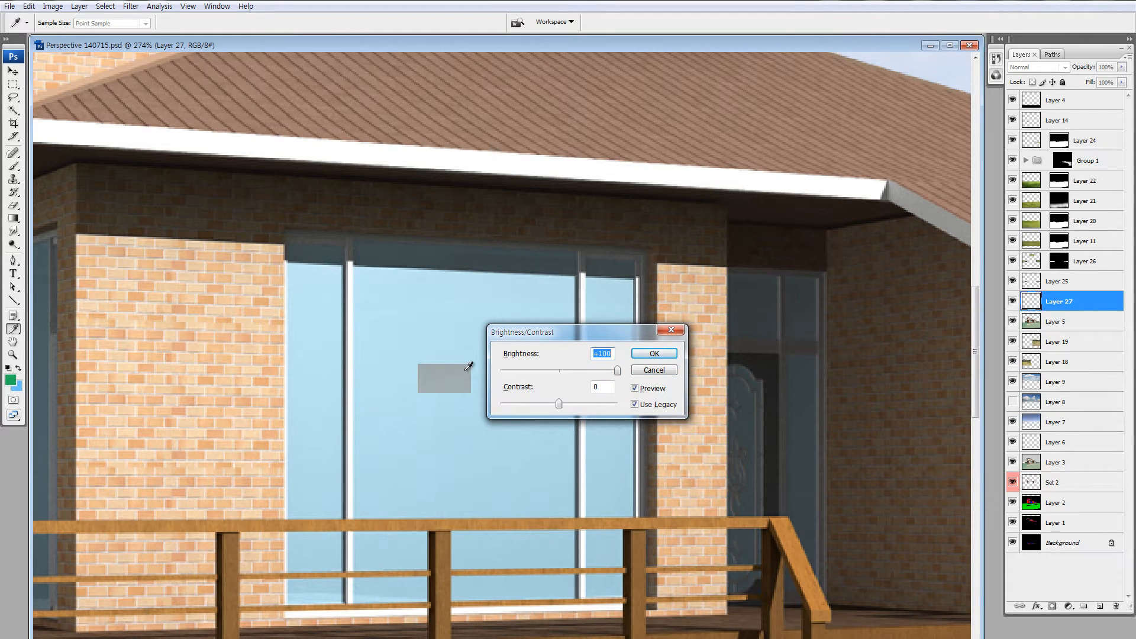
key(Escape)
Try a Hue/Saturation adjustment on the dark rectangle with lightness at +100.
key(ctrl+u)
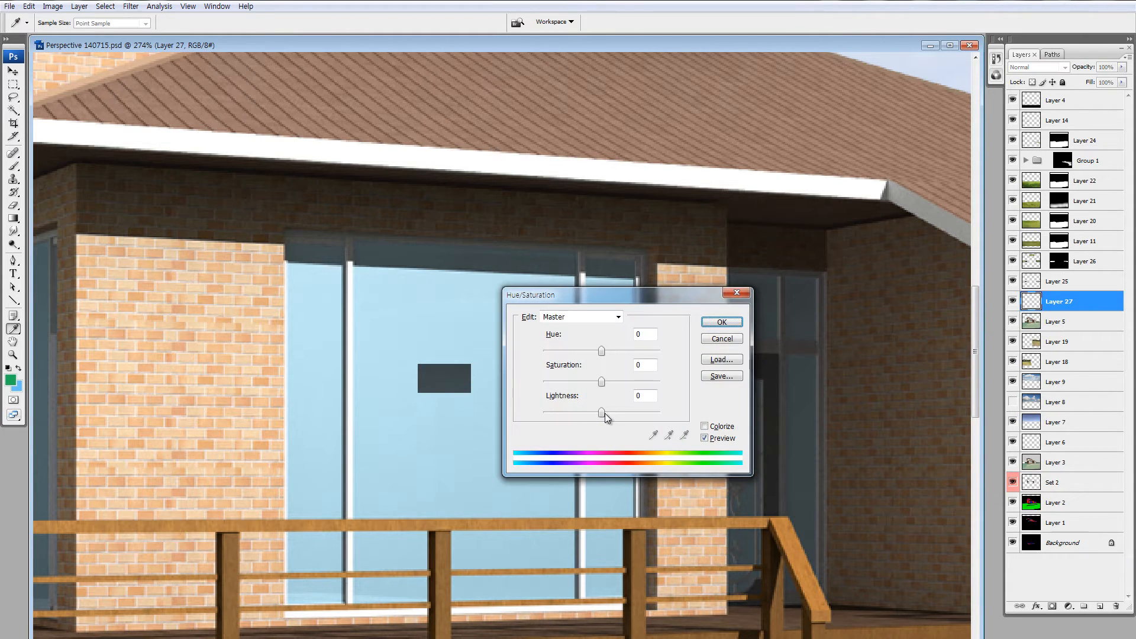
drag(603, 411, 702, 415)
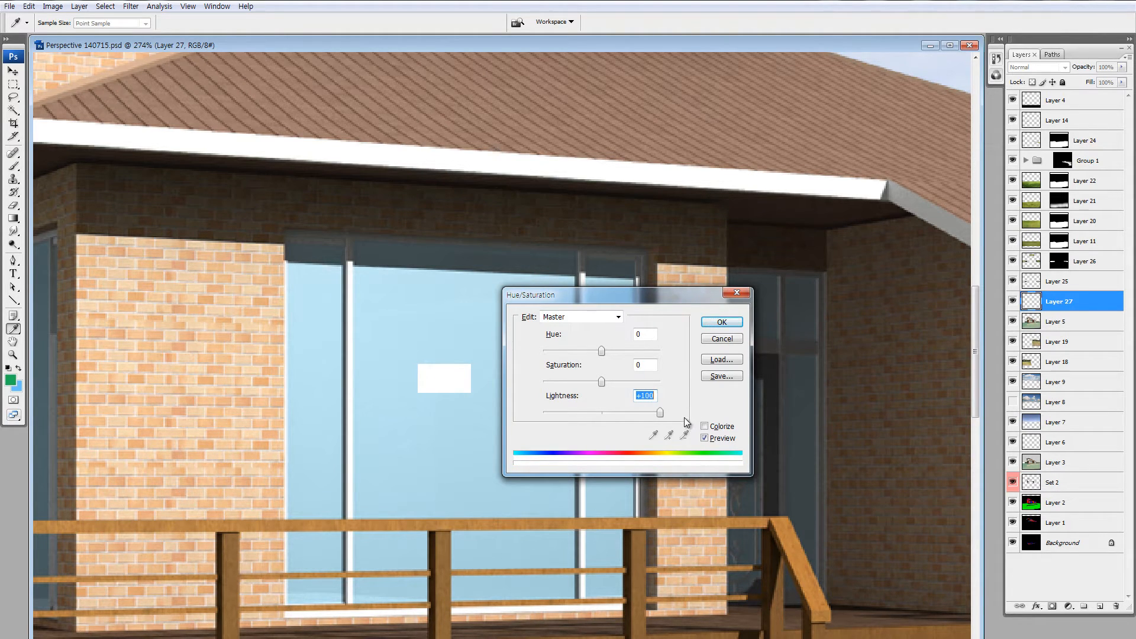
key(Escape)
key(l)
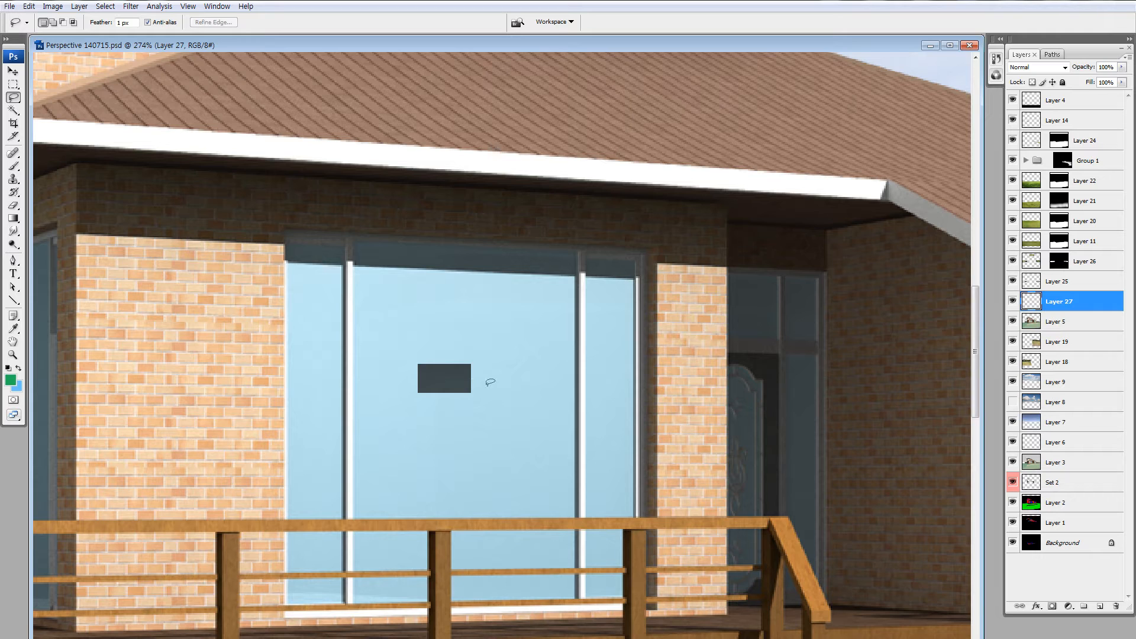
Duplicate the dark rectangle within its layer and space the two copies vertically apart, one above the other.
mouse_move(507, 372)
mouse_down()
mouse_move(424, 348)
mouse_move(483, 427)
mouse_move(515, 418)
mouse_move(515, 375)
mouse_up()
key(ctrl+d)
mouse_move(513, 351)
mouse_down()
mouse_move(501, 438)
mouse_move(508, 361)
mouse_move(468, 412)
mouse_up()
key(ctrl+shift+Up)
key(ctrl+shift+Up)
key(ctrl+d)
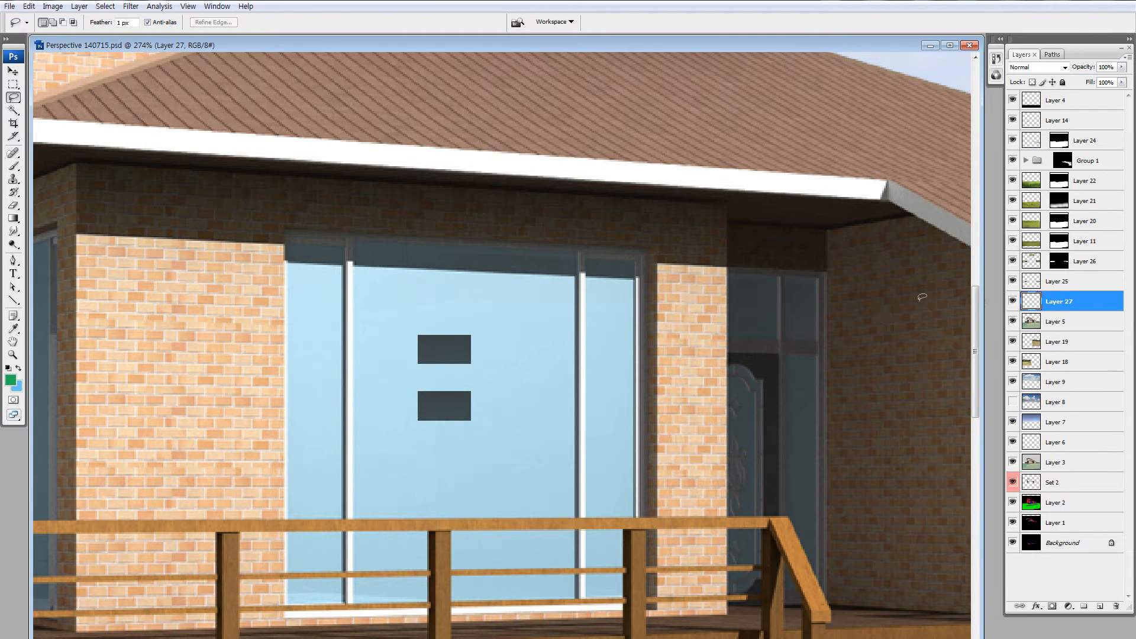
Add a two-line text in pure red (#ff0000) over the large window, reading "F2" and "Cont+U".
key(t)
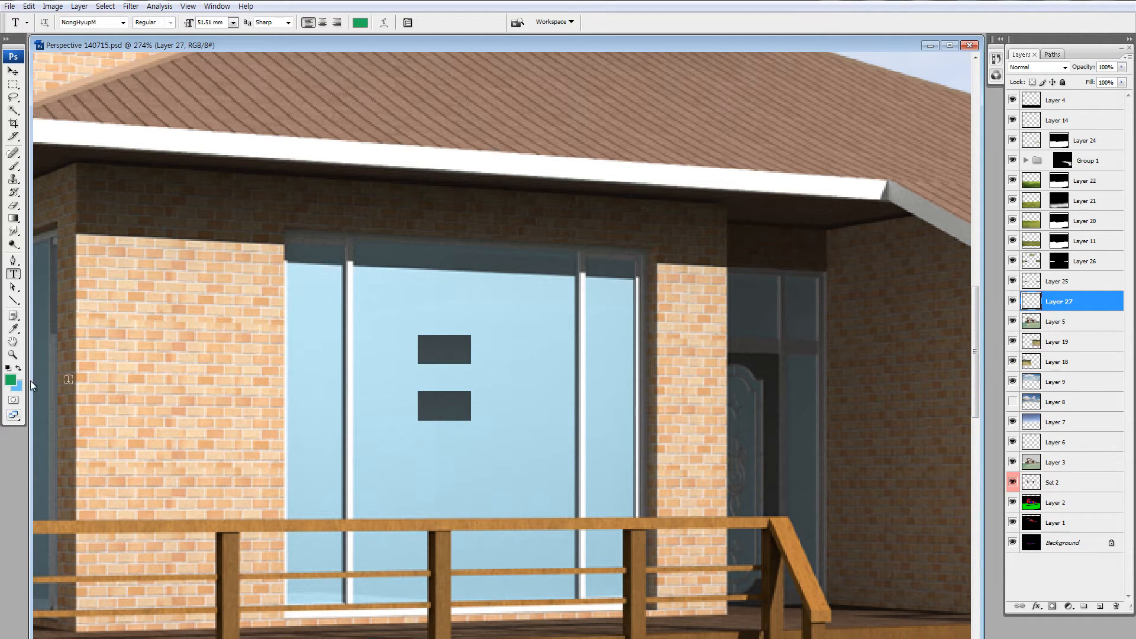
click(10, 380)
click(682, 328)
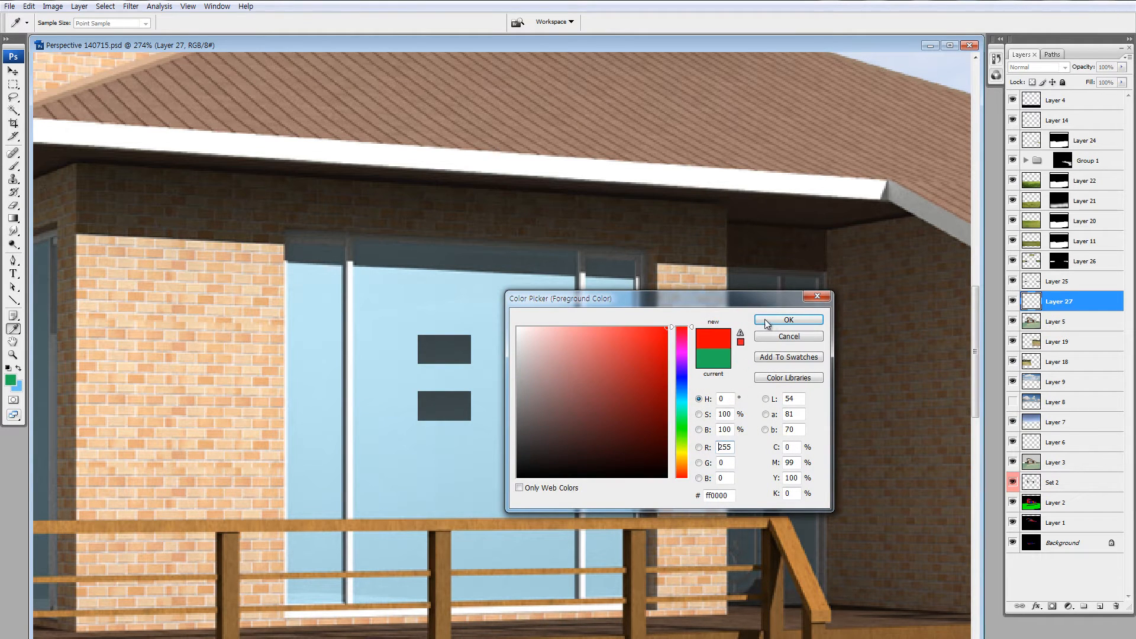
click(788, 320)
click(318, 342)
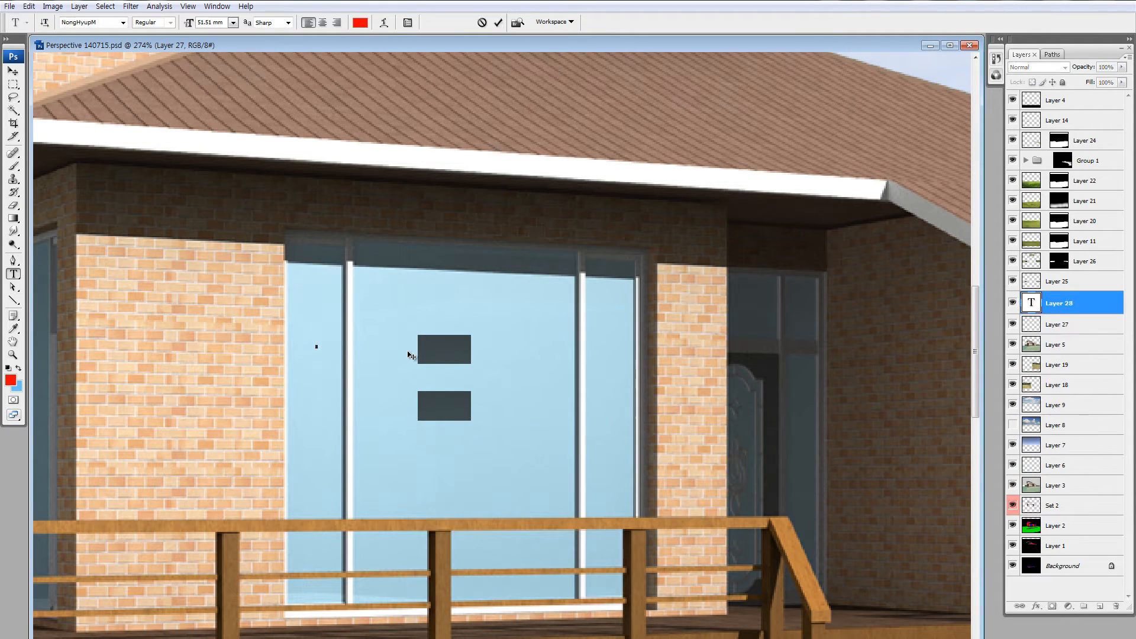
text(F2)
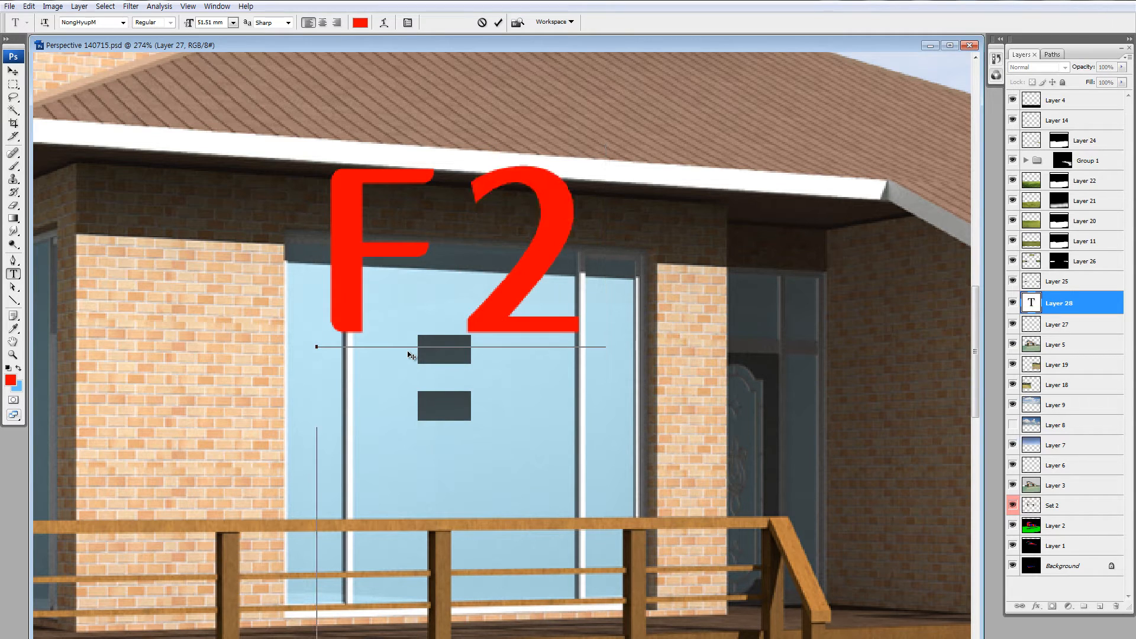
key(Return)
text(Cont)
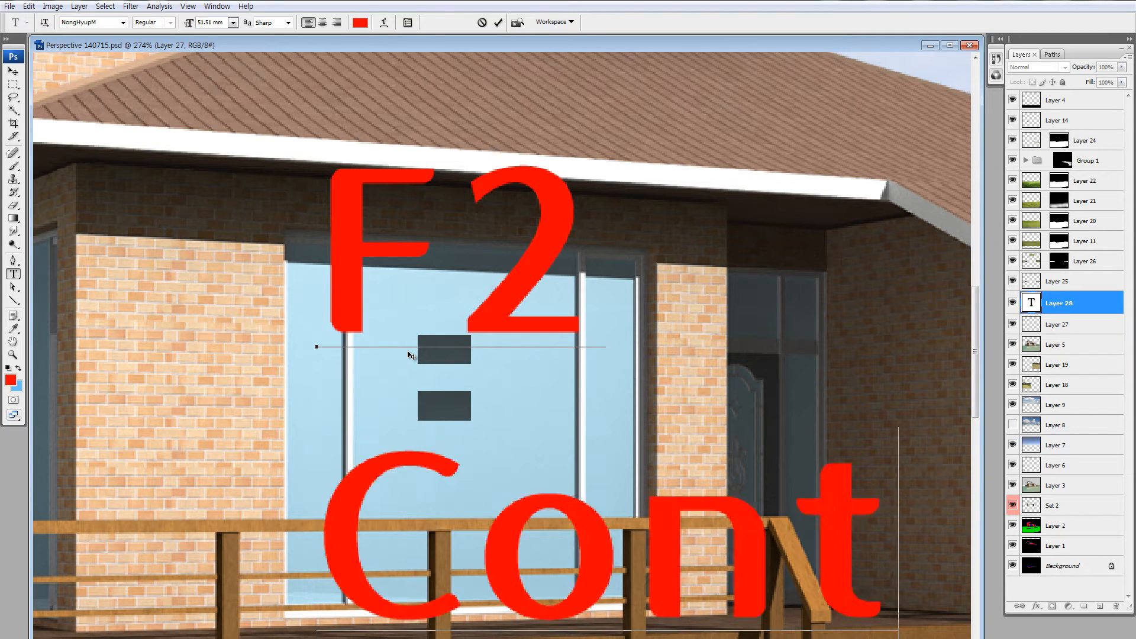
text(+)
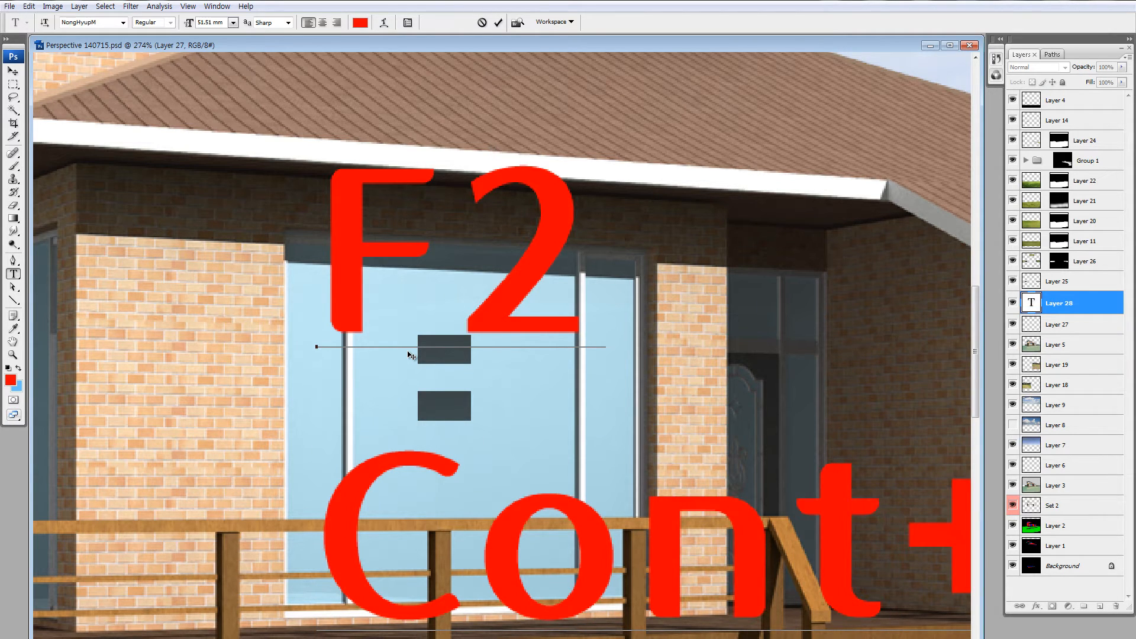
click(12, 71)
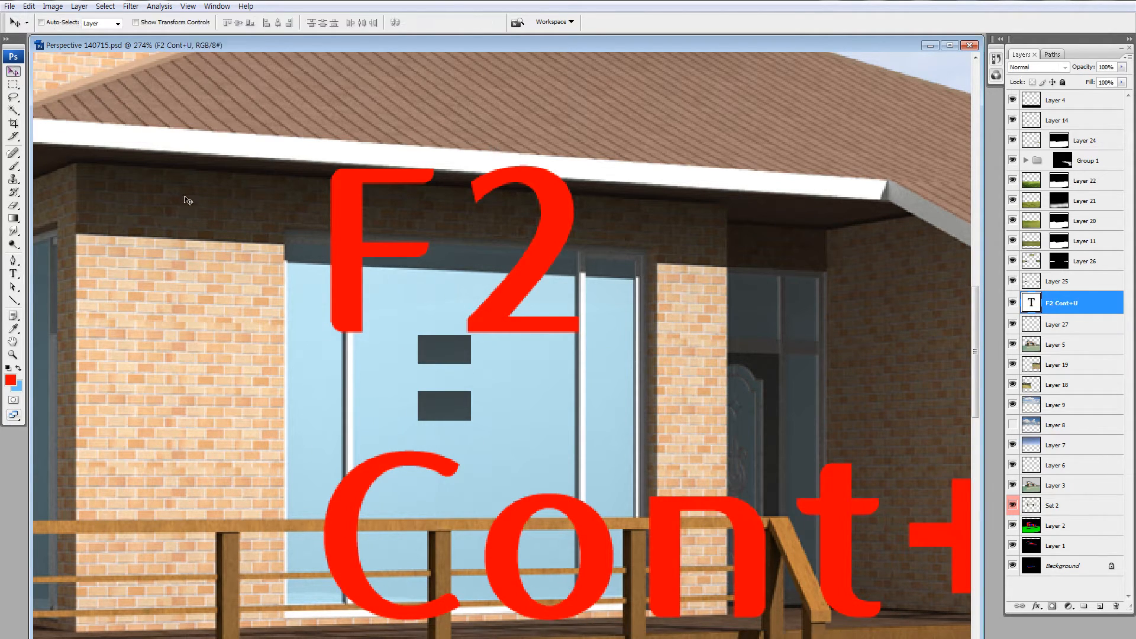
Scale the red text proportionally to about 16.3% and place it just to the left of the two dark rectangles.
key(ctrl+t)
drag(722, 312, 534, 280)
drag(854, 190, 751, 193)
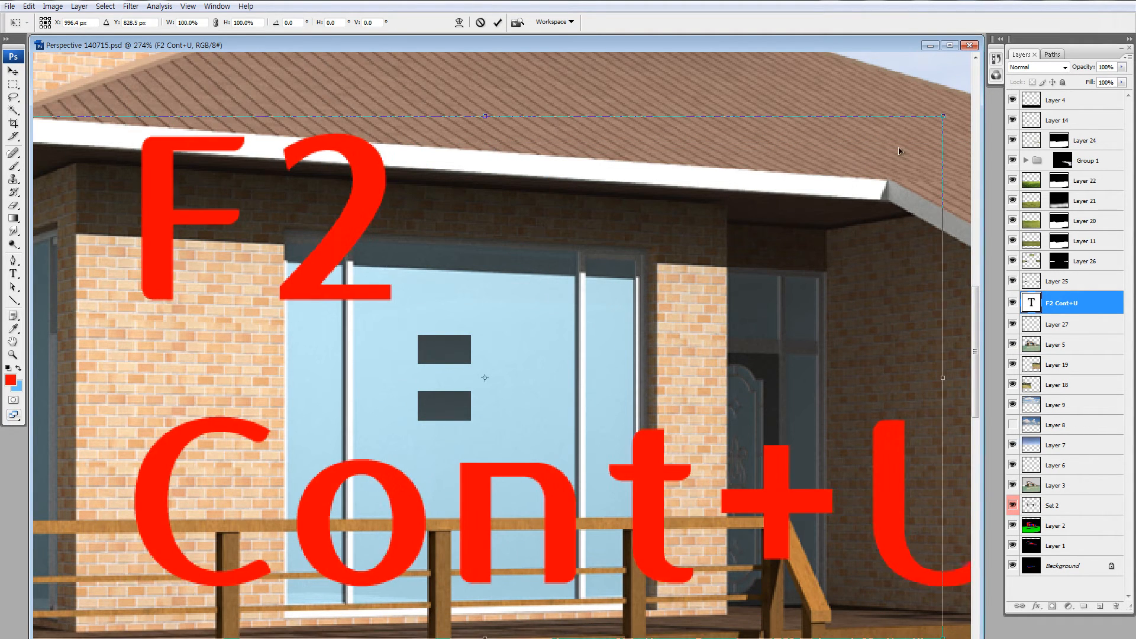
drag(943, 116, 196, 472)
drag(198, 554, 371, 365)
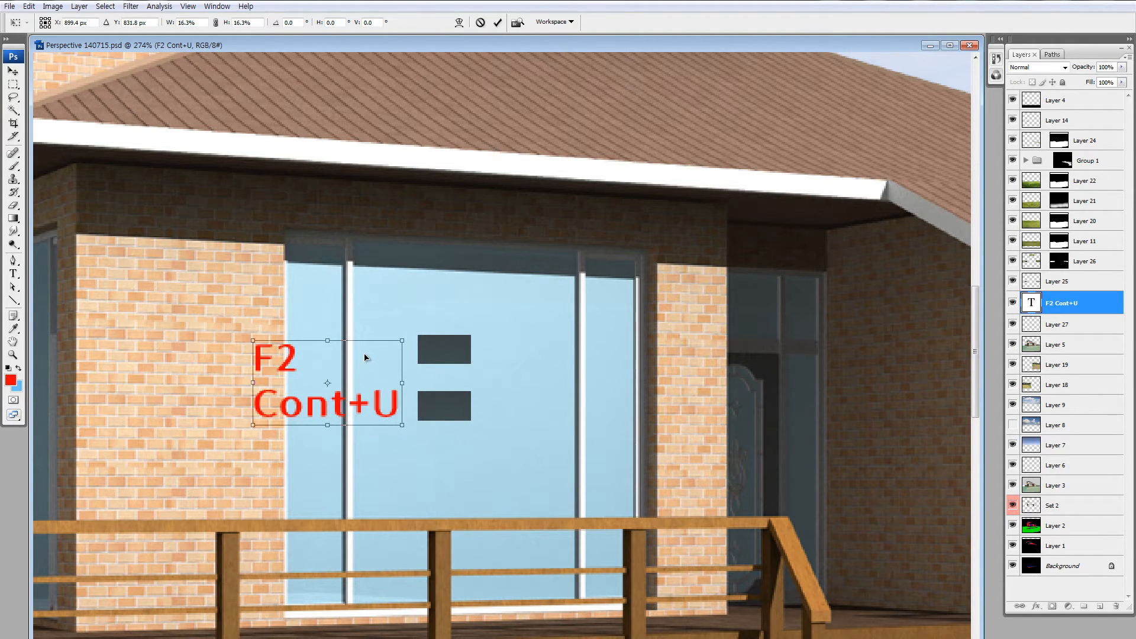
key(Return)
Rasterize the text layer and move the "F2" lettering right beside the upper dark rectangle.
key(b)
click(342, 372)
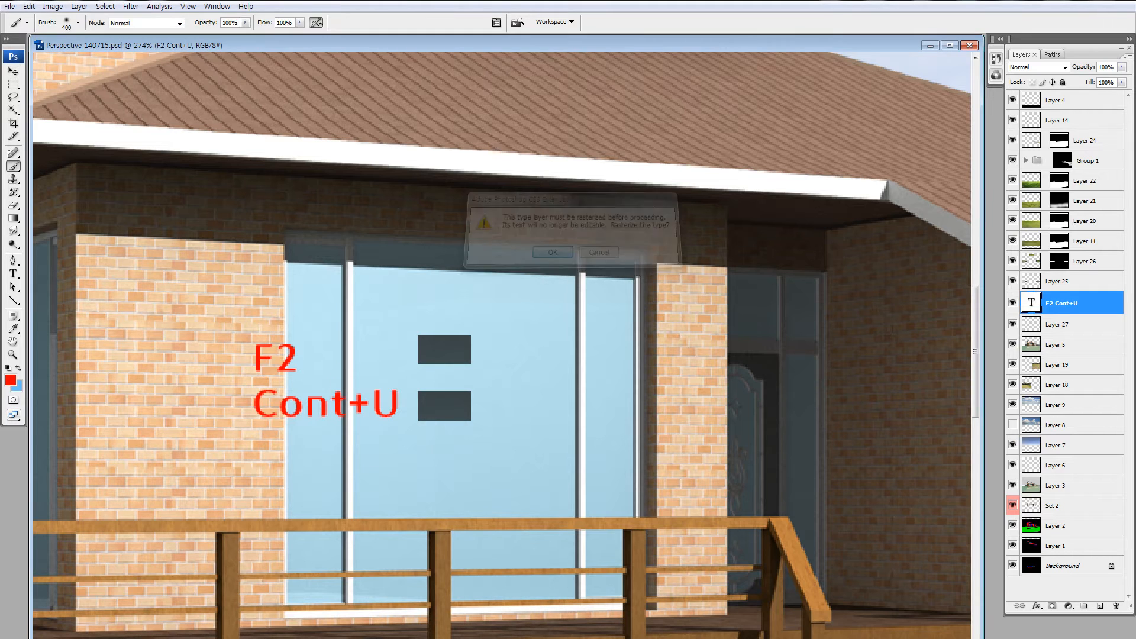
key(Return)
key(m)
mouse_move(195, 287)
mouse_down()
mouse_move(338, 378)
mouse_move(406, 358)
mouse_up()
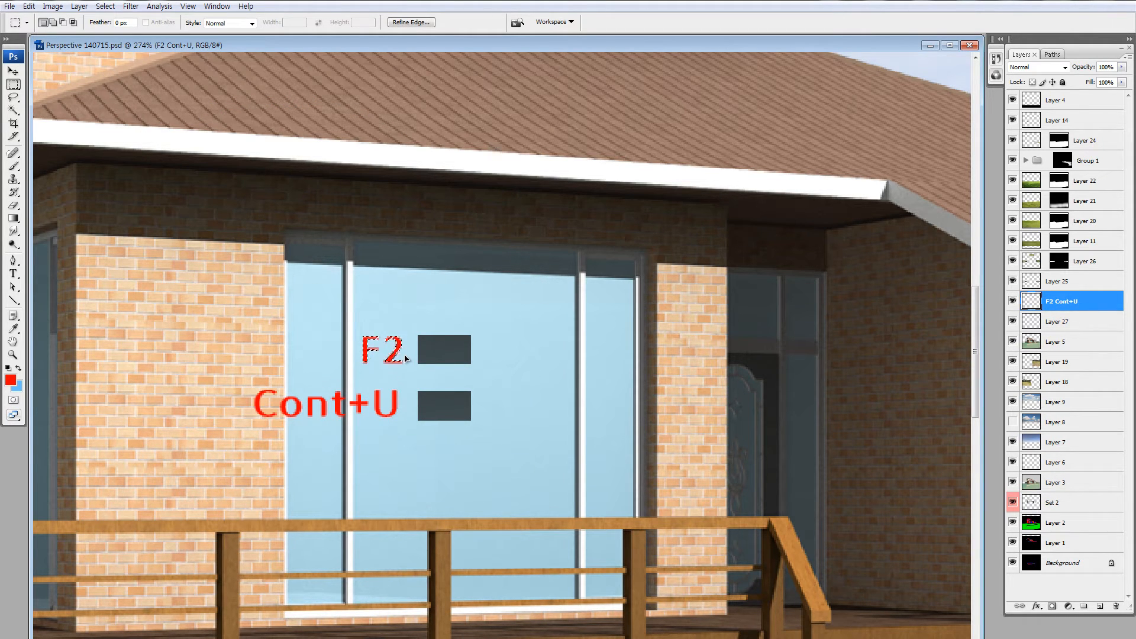
Move the "Cont+U" lettering slightly down to line up with the lower dark rectangle and clear the selection.
drag(251, 382, 461, 454)
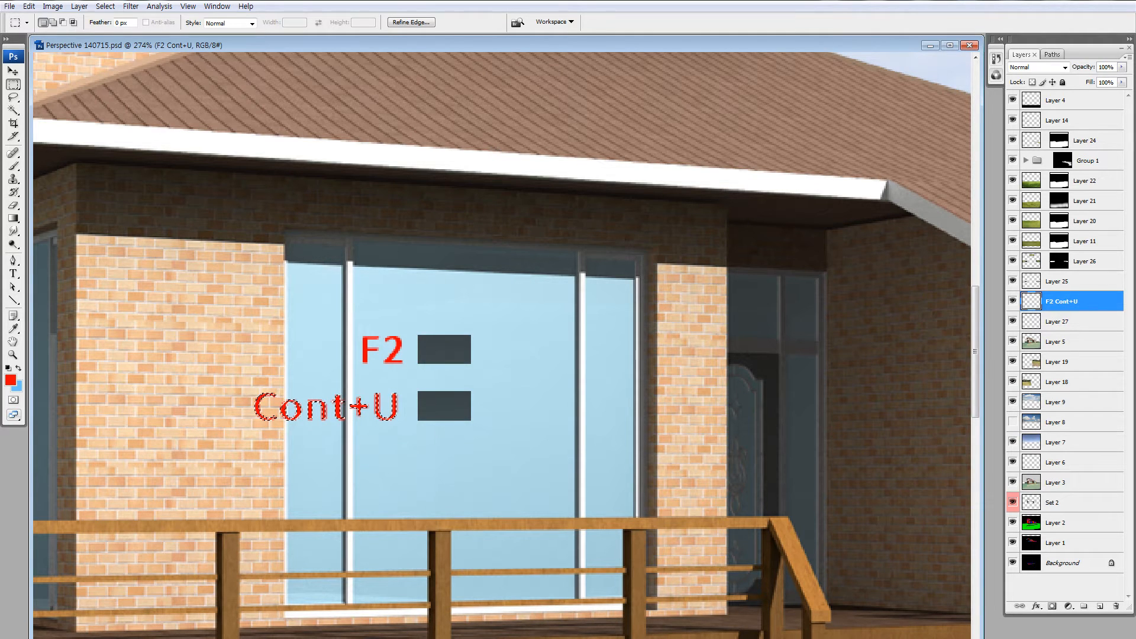
click(486, 387)
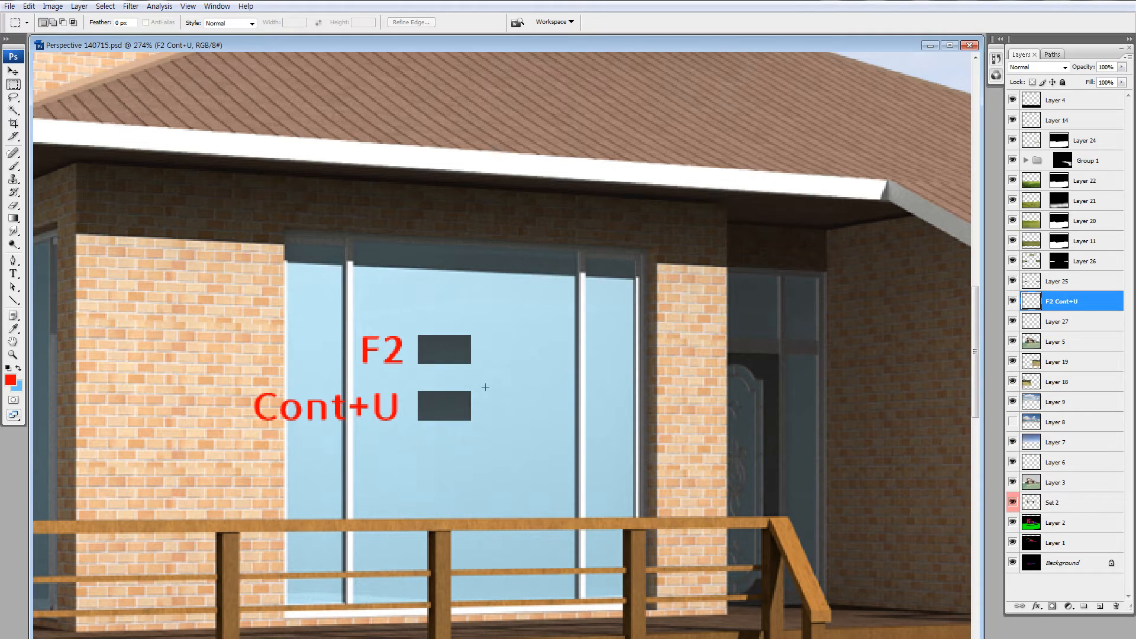
key(v)
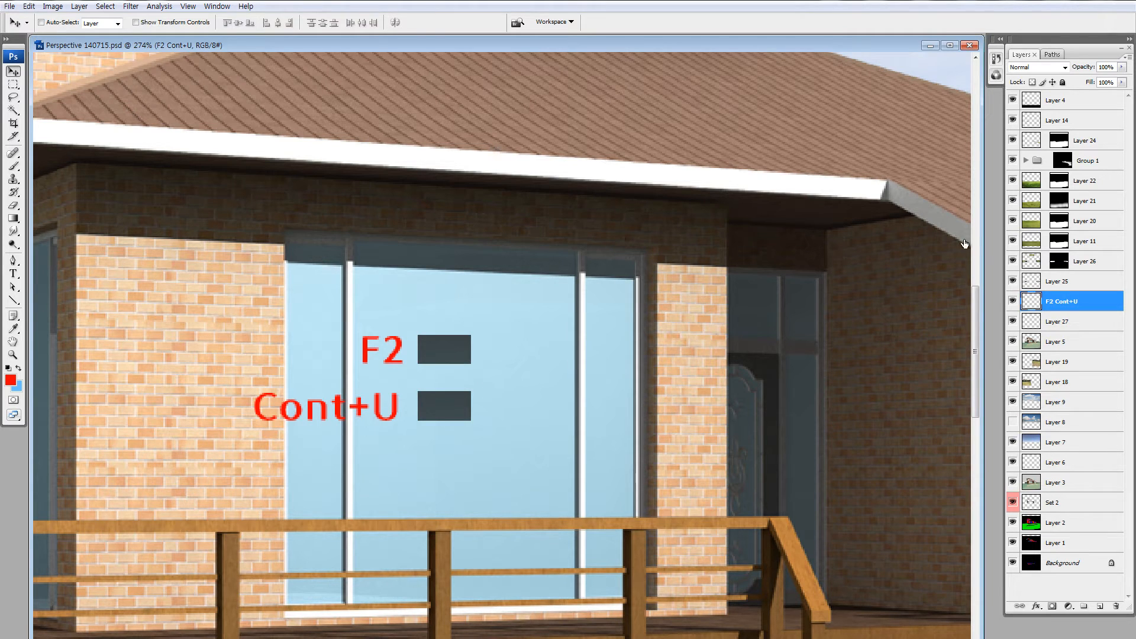
Select the upper dark rectangle on Layer 27 and try raising its brightness up to +150 with Brightness/Contrast.
click(1013, 303)
click(1013, 303)
key(alt+bracketleft)
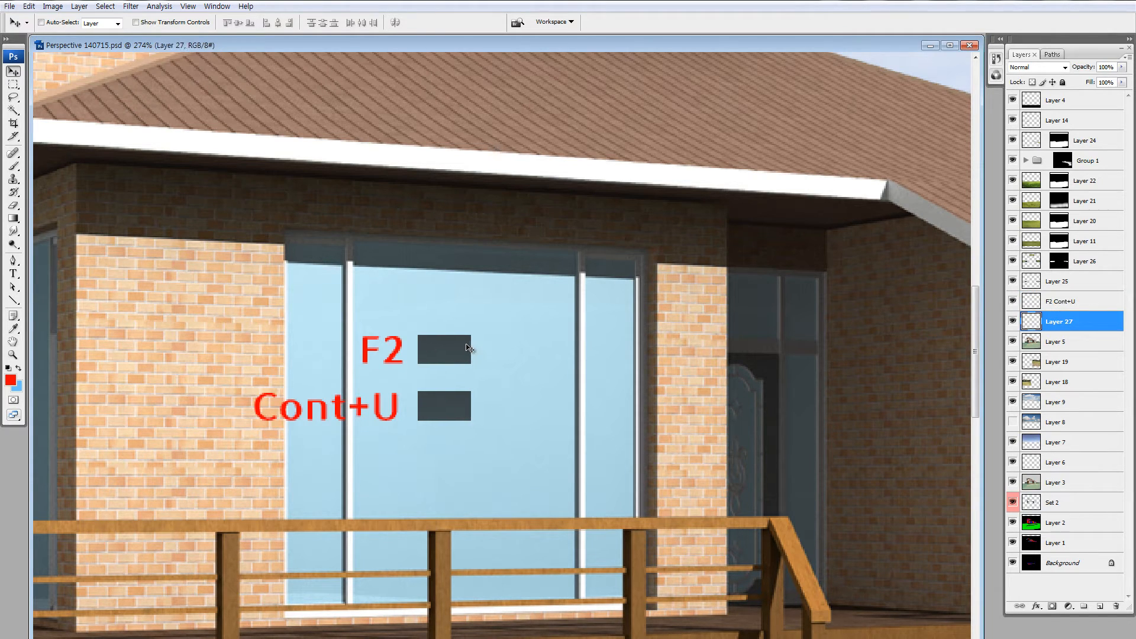
key(m)
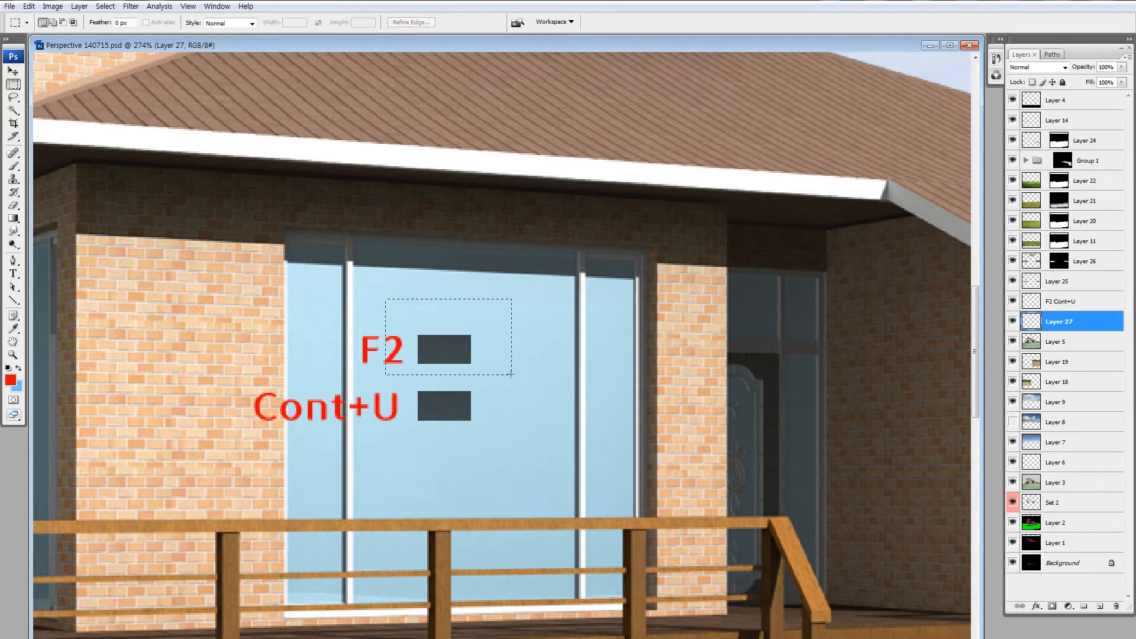
drag(511, 374, 514, 377)
key(F2)
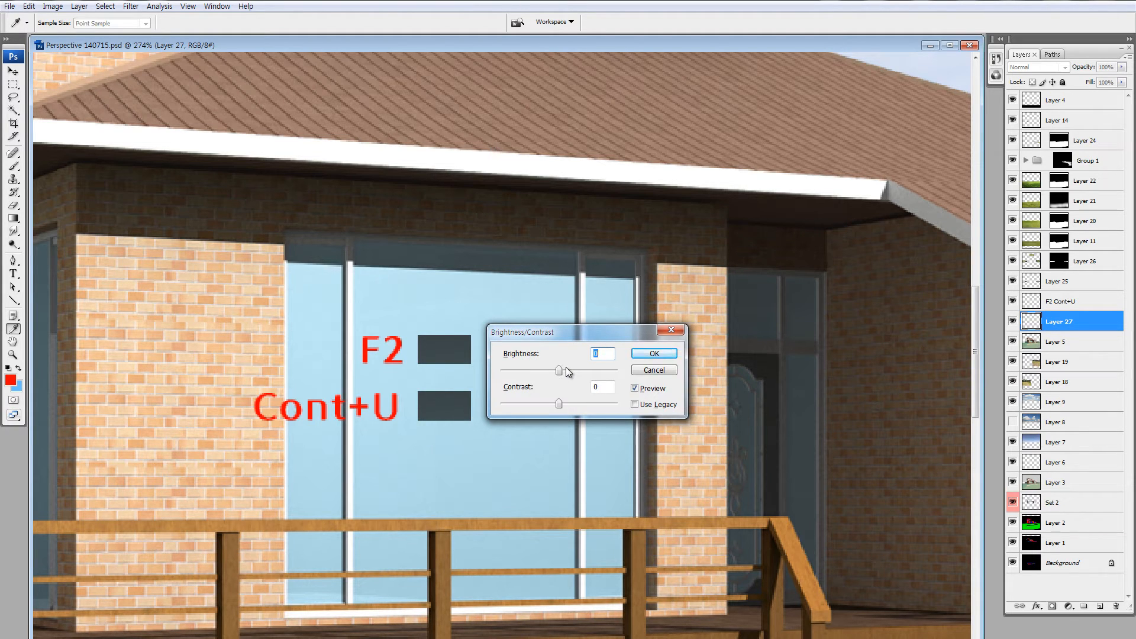
drag(566, 371, 582, 373)
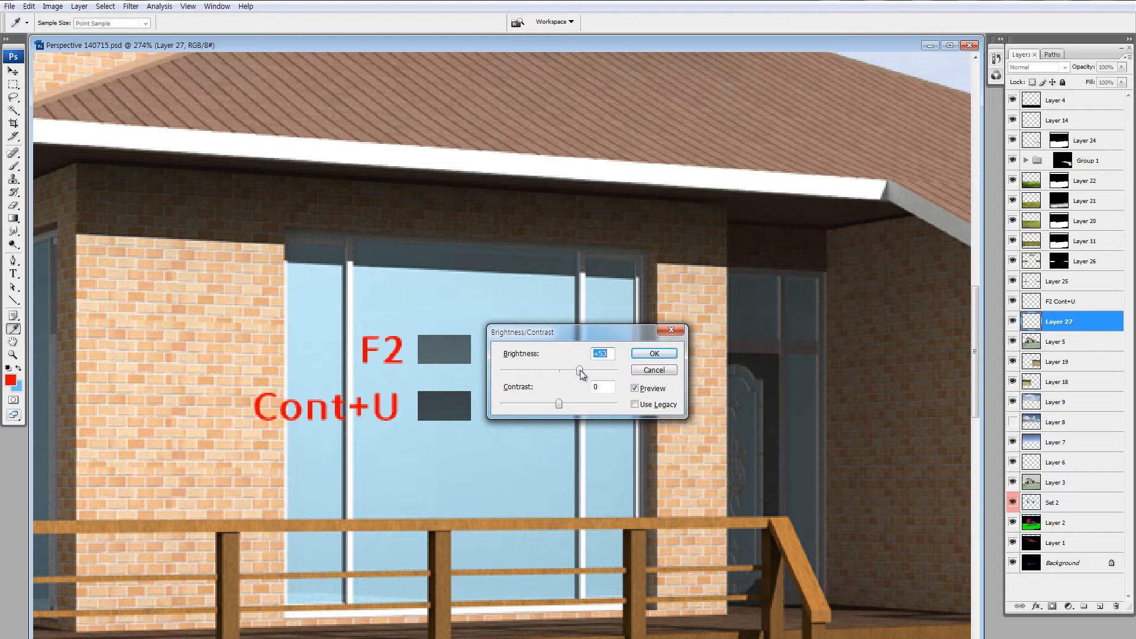
drag(580, 369, 568, 370)
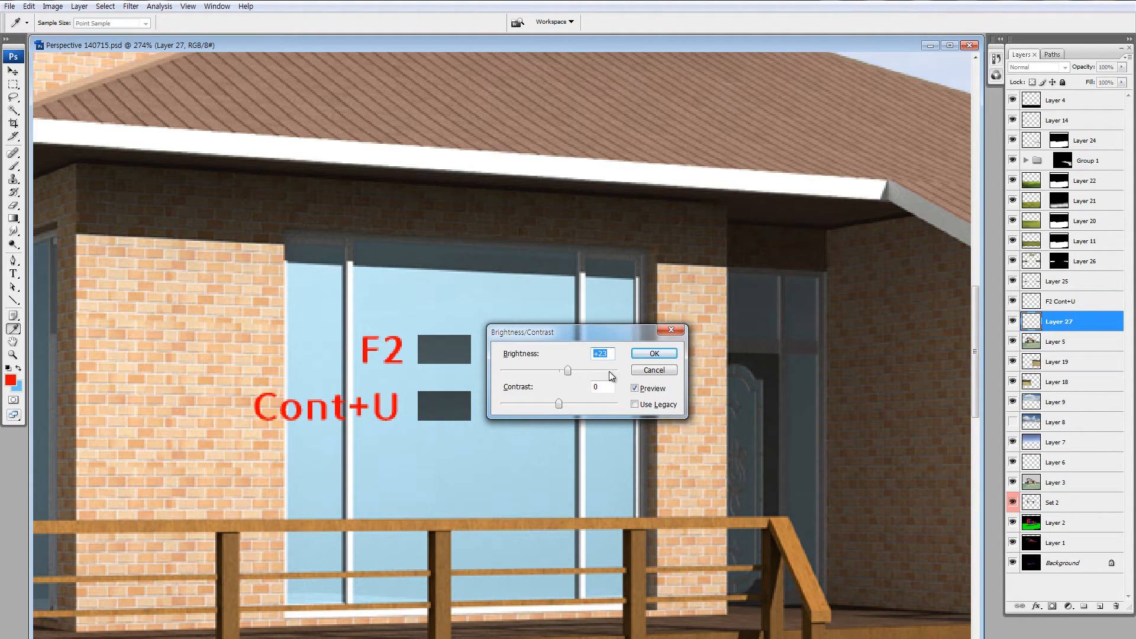
drag(572, 368, 602, 367)
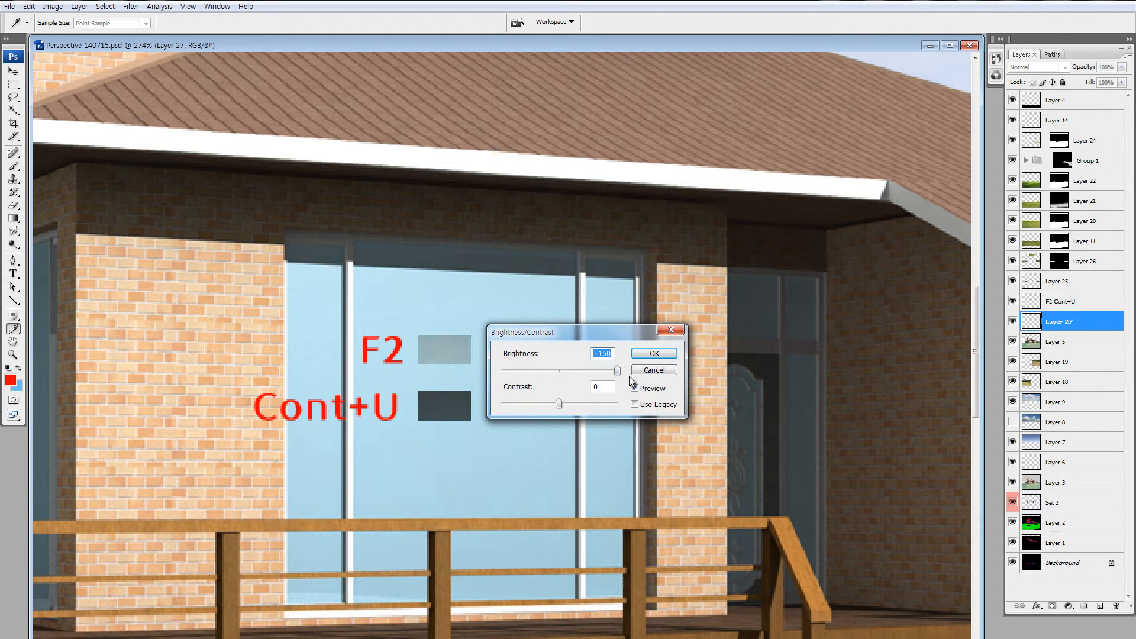
Turn on Use Legacy and apply a strong brightness increase to the upper dark rectangle.
click(636, 404)
drag(575, 373, 619, 368)
click(654, 354)
Try brightening the upper rectangle again by +100 with Use Legacy, cancel it, and undo the previous brightening.
key(m)
key(F2)
click(635, 405)
drag(568, 372, 592, 372)
key(shift+Up)
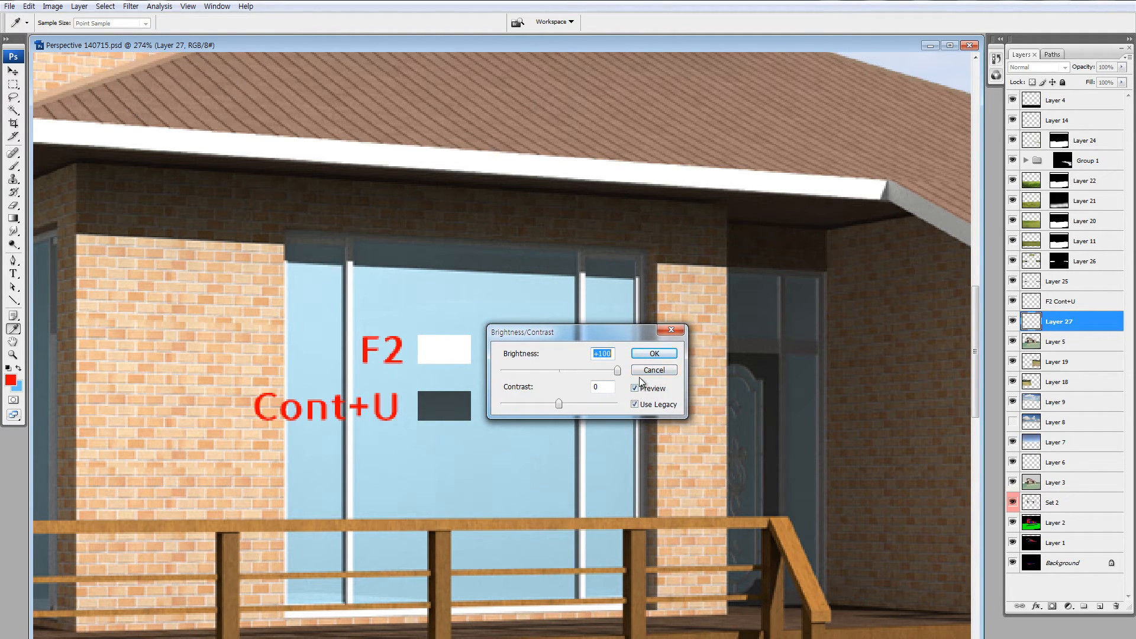
click(642, 371)
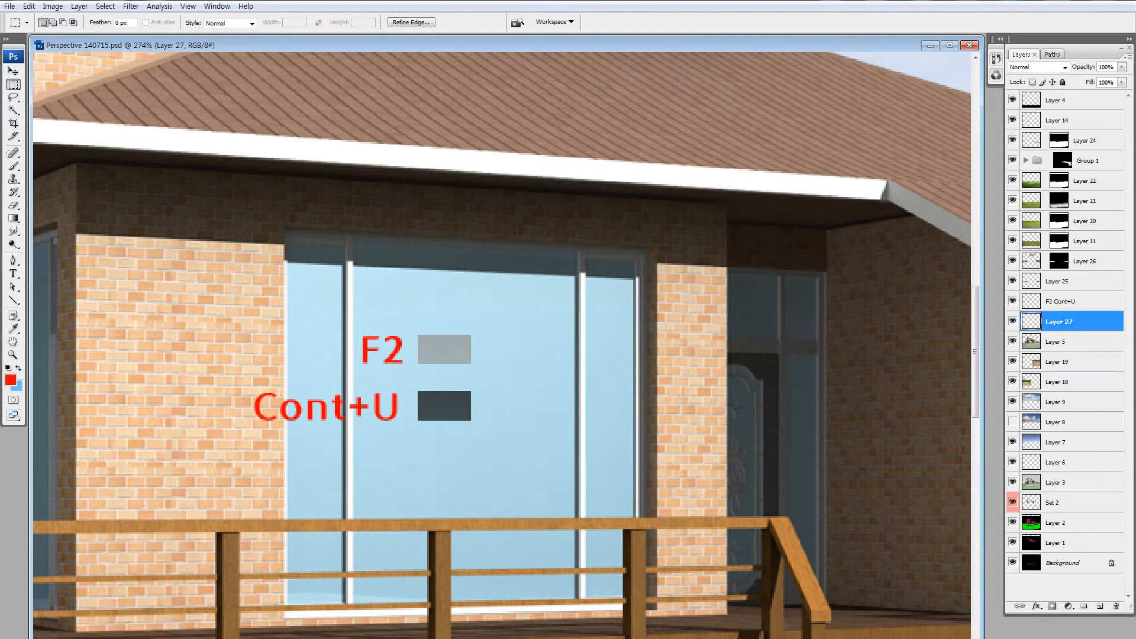
key(ctrl+z)
Apply Brightness +100 with Use Legacy to the upper dark rectangle and toggle Layer 27 off and on to check it.
key(F2)
click(635, 405)
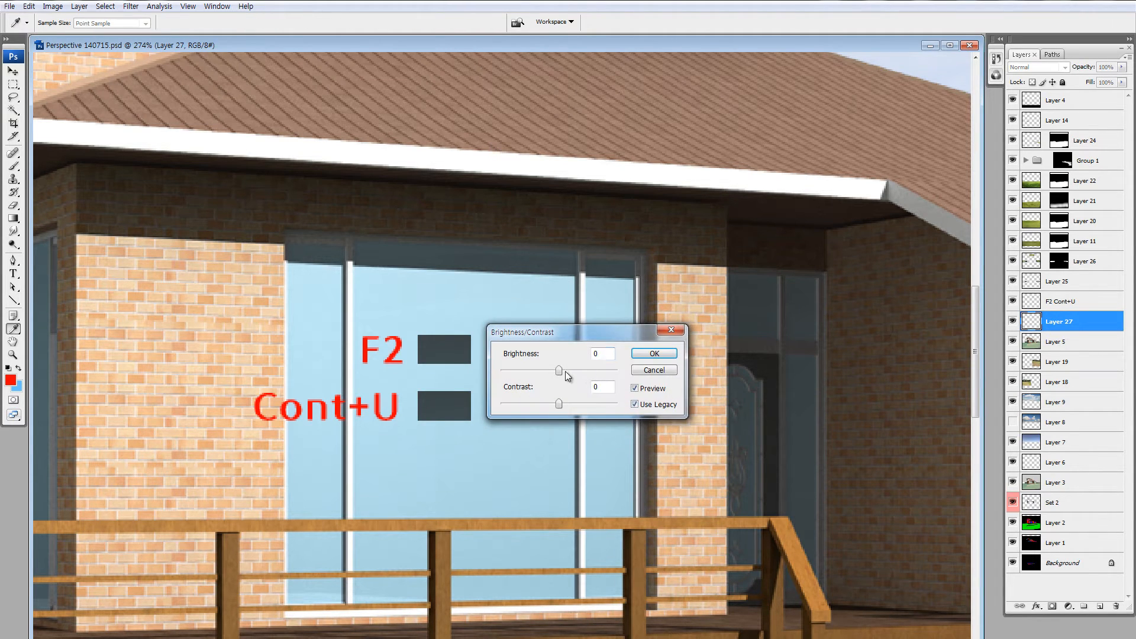
drag(562, 370, 638, 369)
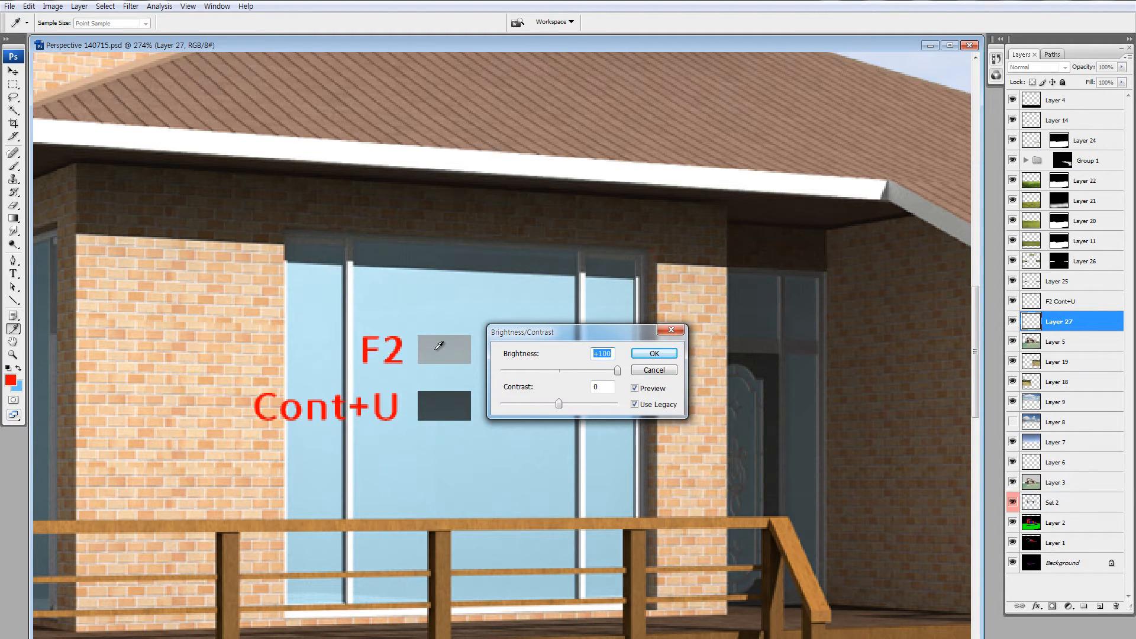
click(655, 354)
key(m)
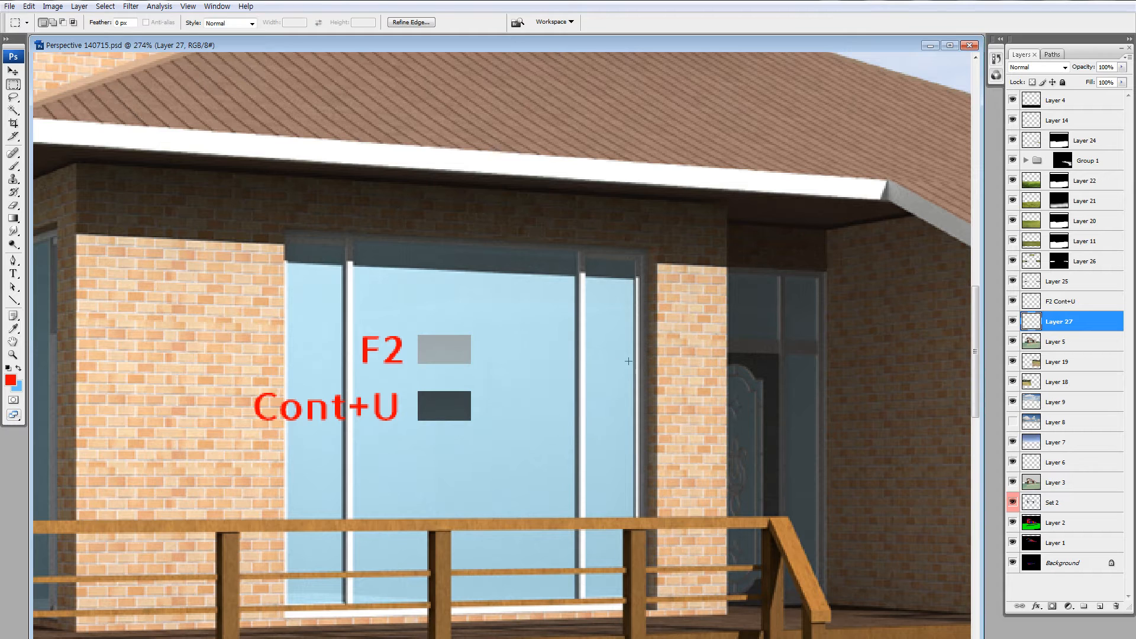
click(1013, 321)
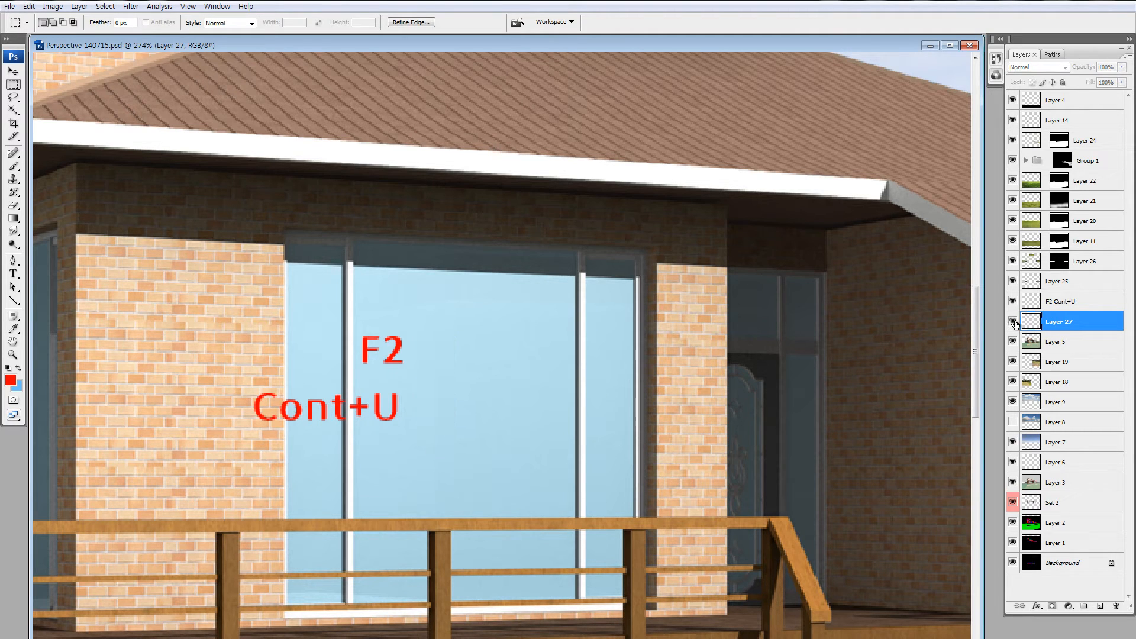
click(1013, 322)
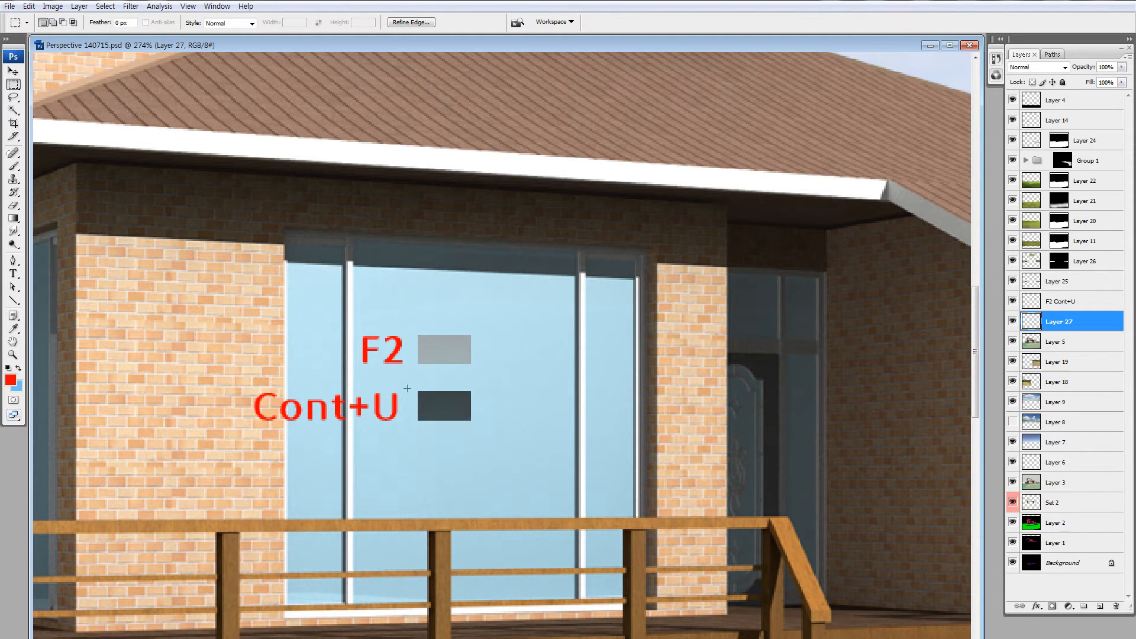
Select the lower dark rectangle and preview Hue/Saturation Lightness at +42 and +100, then cancel the adjustment.
drag(407, 388, 507, 432)
drag(396, 320, 493, 368)
drag(397, 381, 497, 441)
key(ctrl+u)
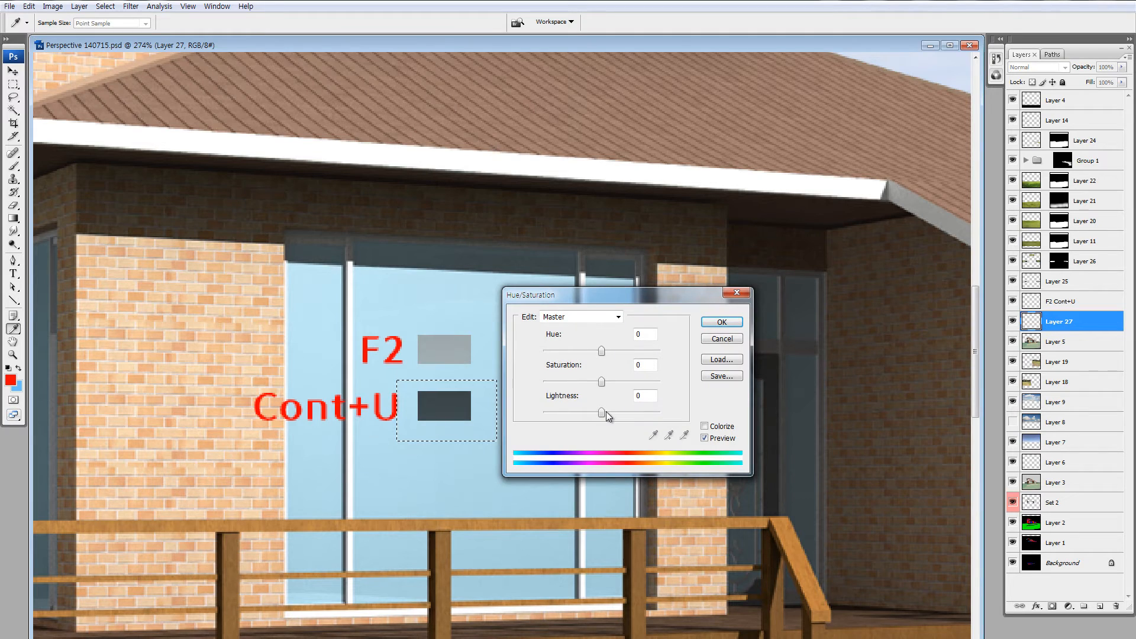
drag(601, 412, 627, 411)
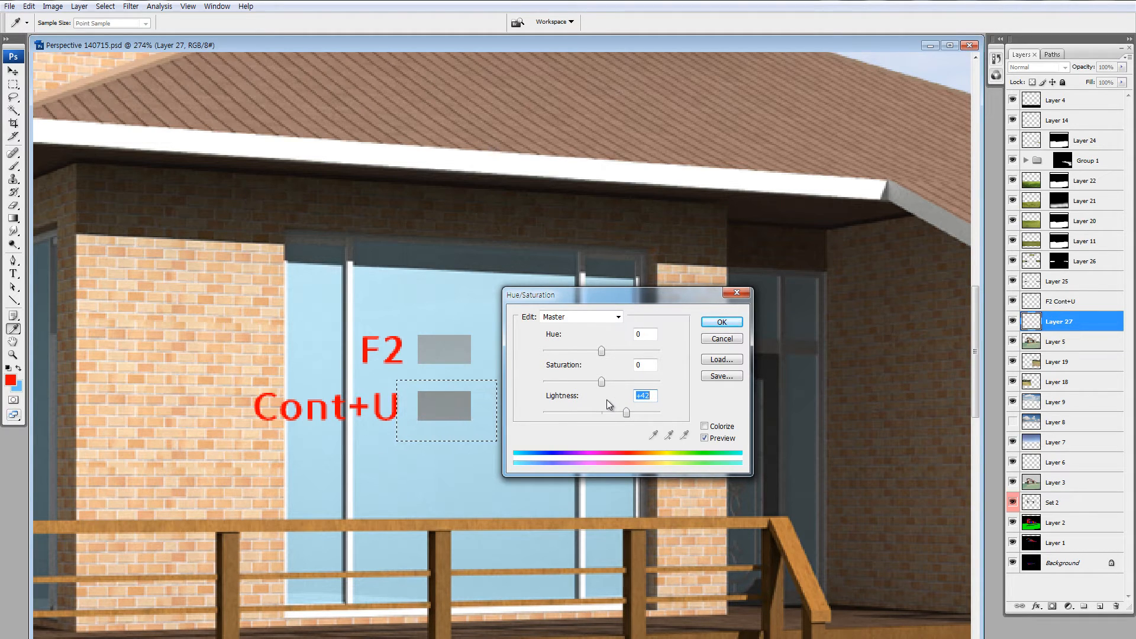
drag(612, 411, 675, 415)
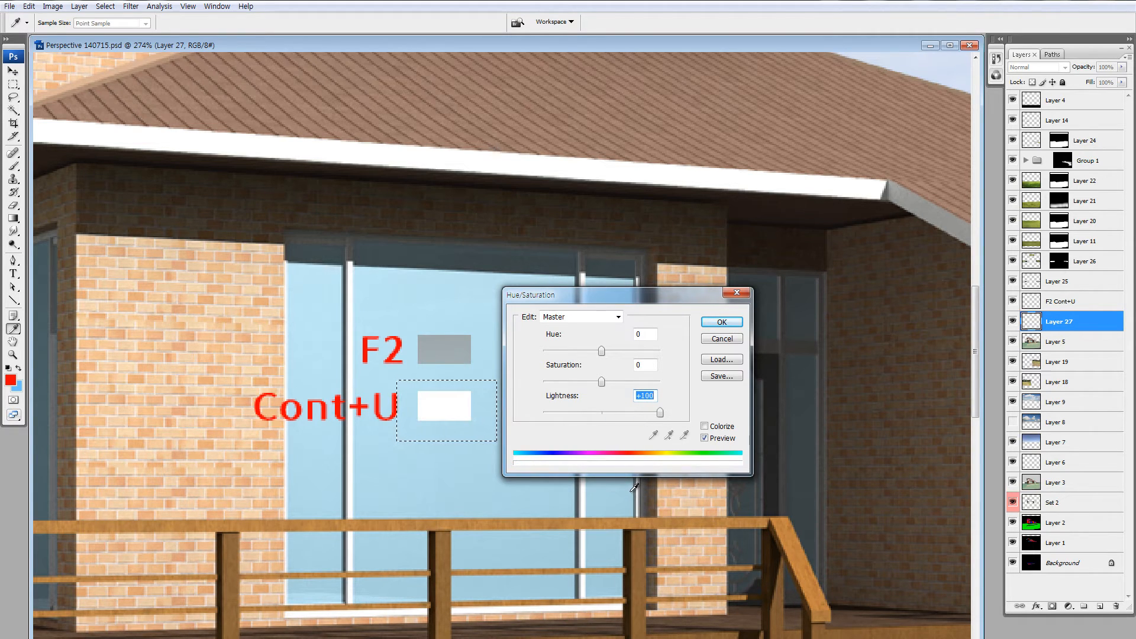
key(Escape)
key(m)
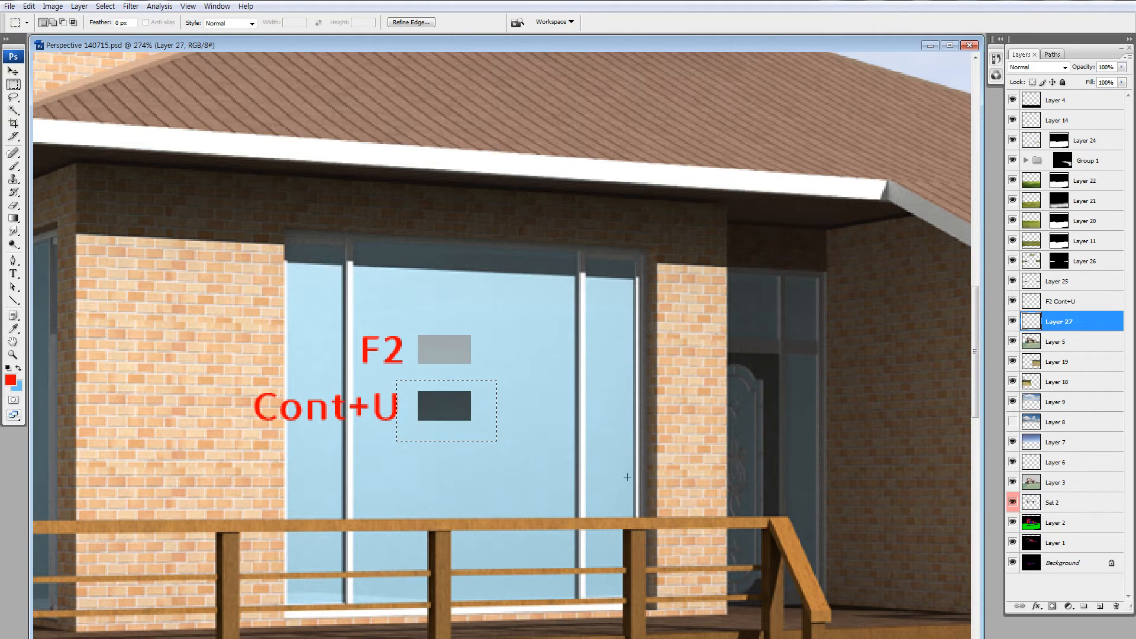
Undo the brightening of the upper rectangle and delete the layer holding both dark sample rectangles.
key(ctrl+alt+z)
key(ctrl+alt+z)
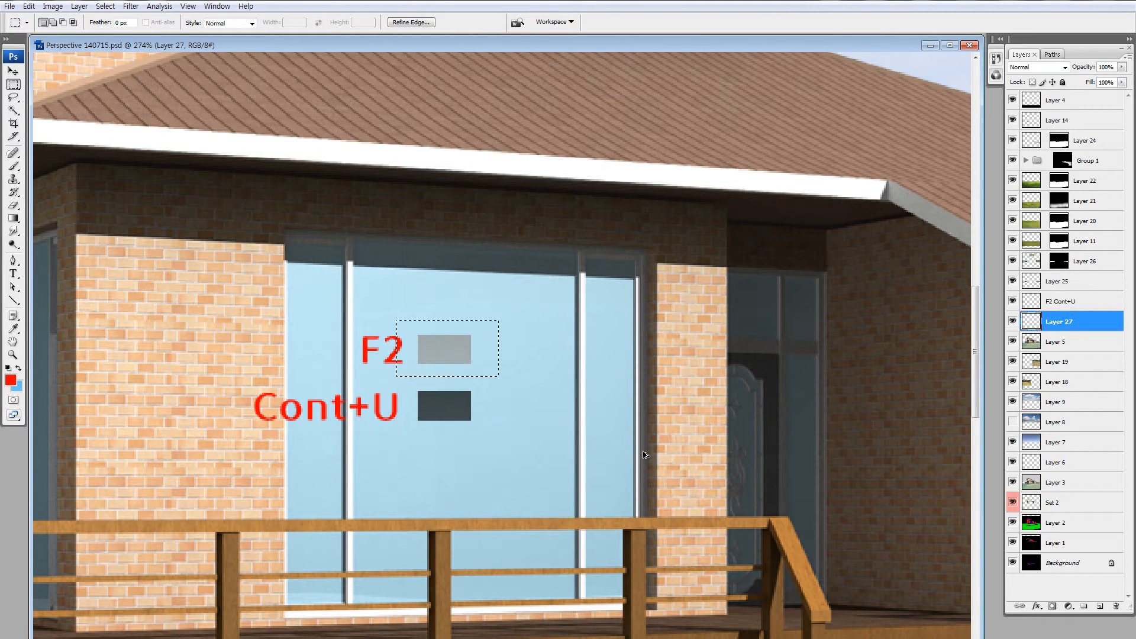
key(ctrl+alt+z)
key(ctrl+alt+z)
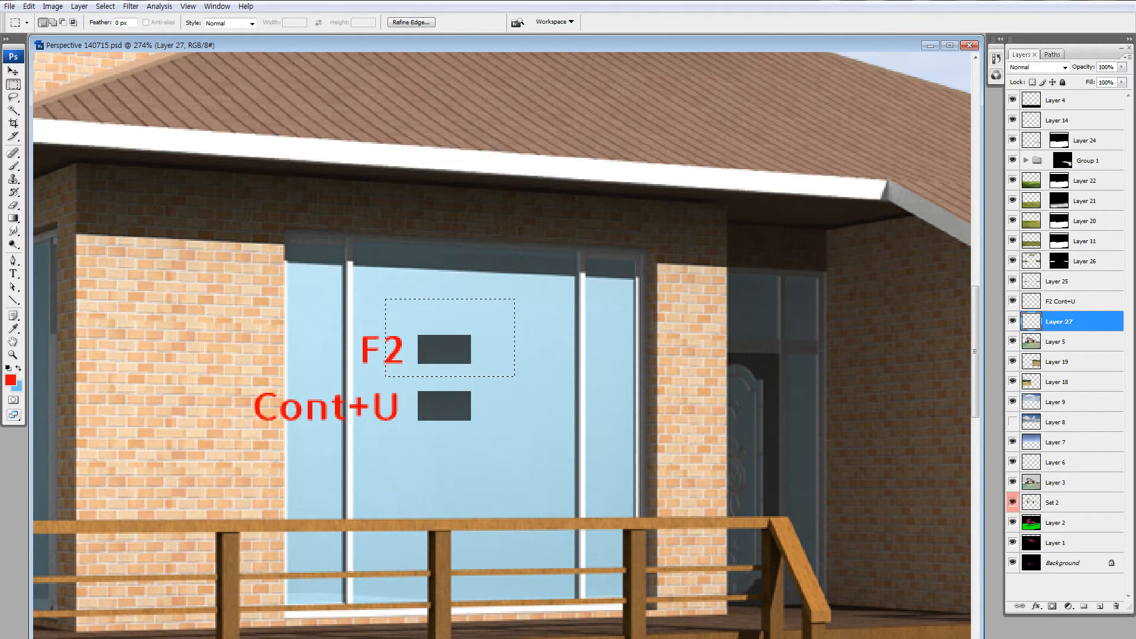
key(ctrl+alt+z)
key(v)
key(Delete)
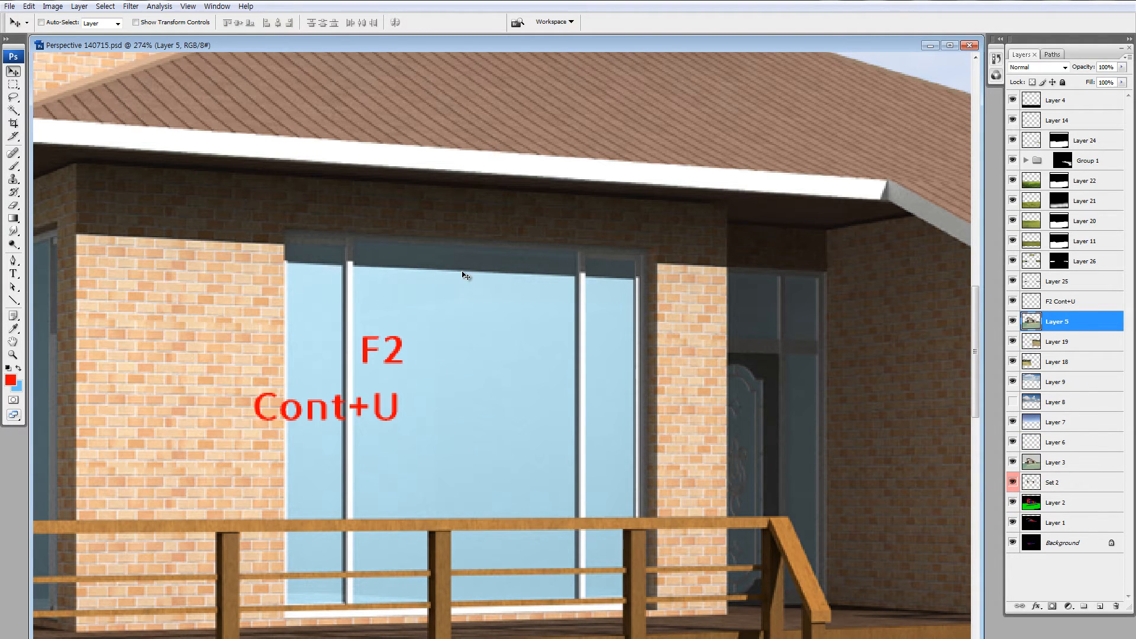
Copy a small rectangle of roof tiles from Layer 5 onto a new layer and place it beside the "F2" label.
drag(501, 130, 507, 137)
key(ctrl+z)
key(m)
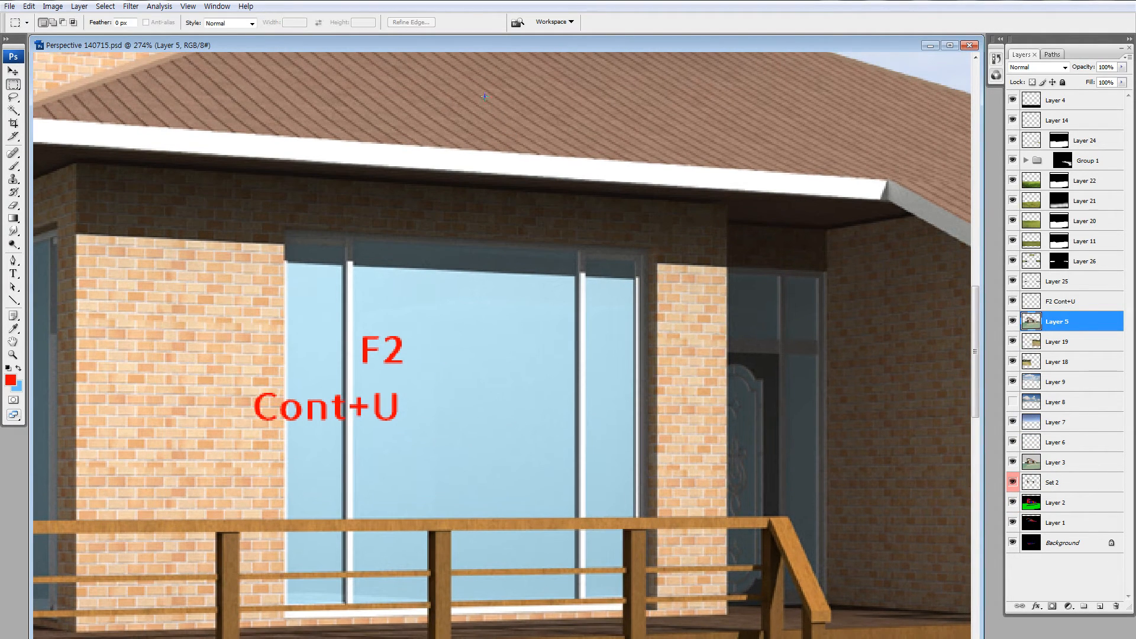
mouse_move(482, 95)
mouse_down()
mouse_move(555, 129)
mouse_move(498, 338)
mouse_move(481, 355)
mouse_up()
key(ctrl+j)
key(v)
key(m)
Duplicate the roof-tile sample straight down beside "Cont+U", then nudge the upper sample up slightly and deselect.
drag(361, 266, 629, 444)
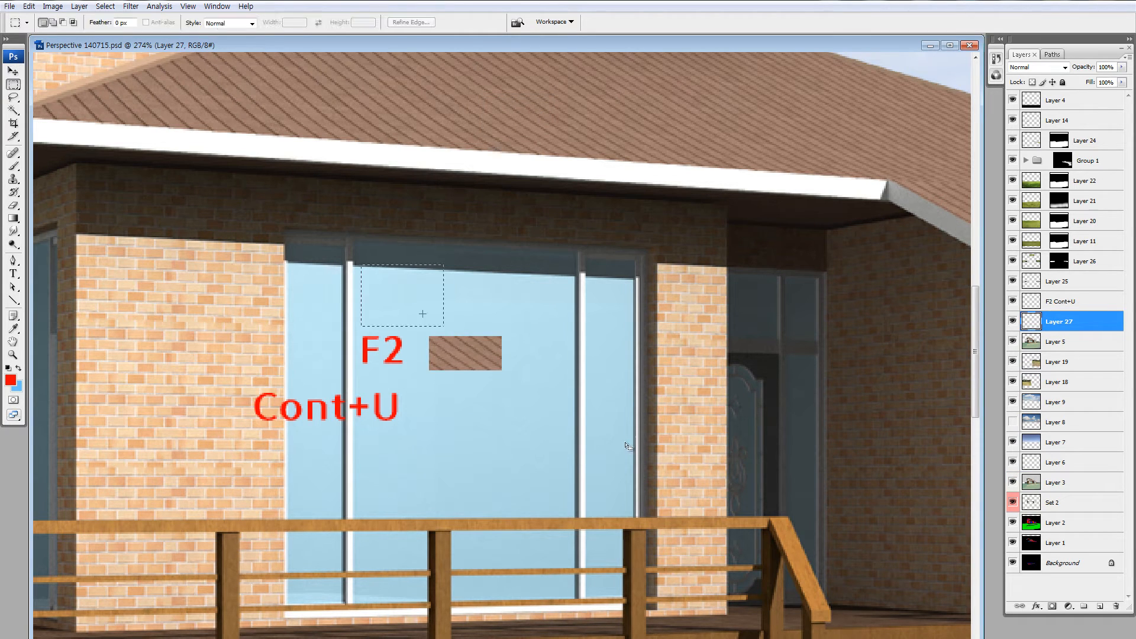
ctrl+alt+drag(522, 360, 523, 415)
drag(387, 291, 585, 381)
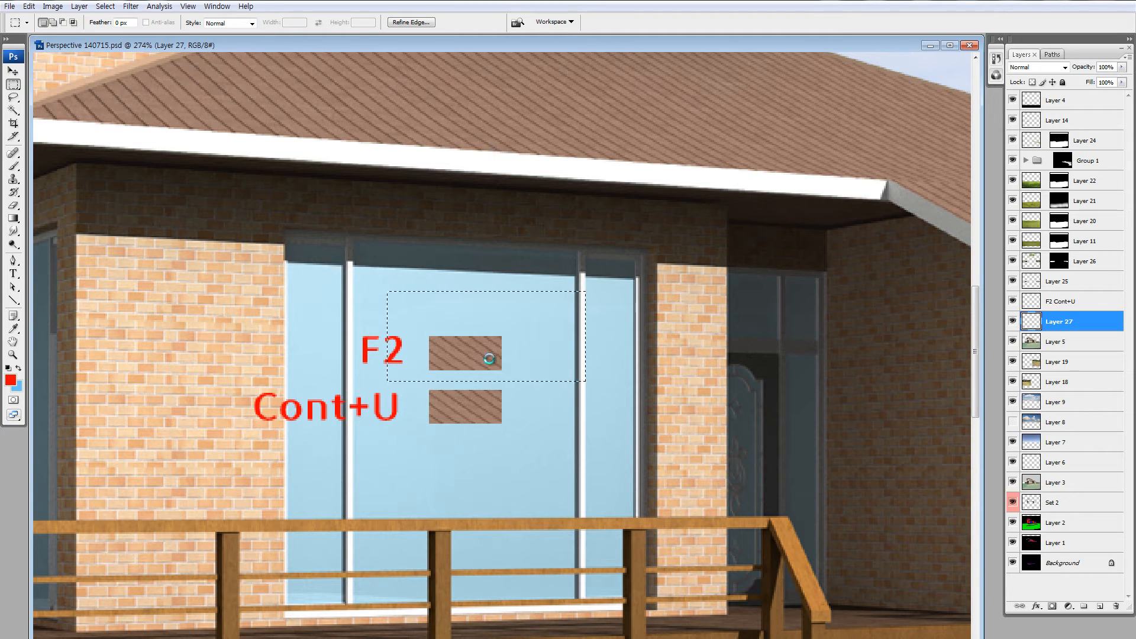
key(ctrl+Up)
key(ctrl+d)
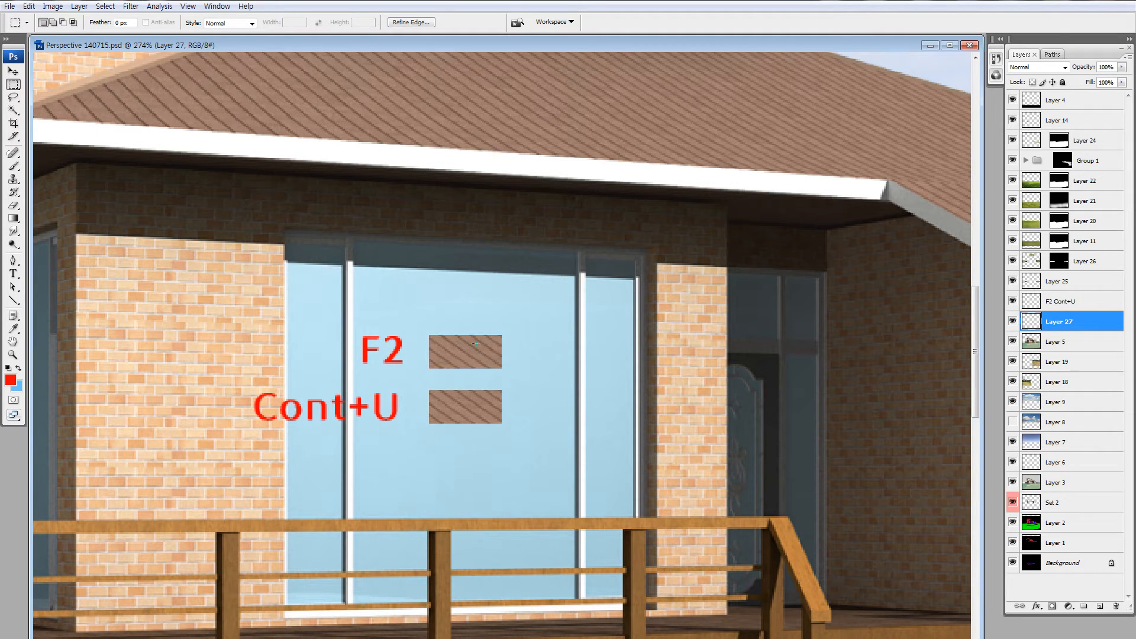
key(F2)
click(635, 405)
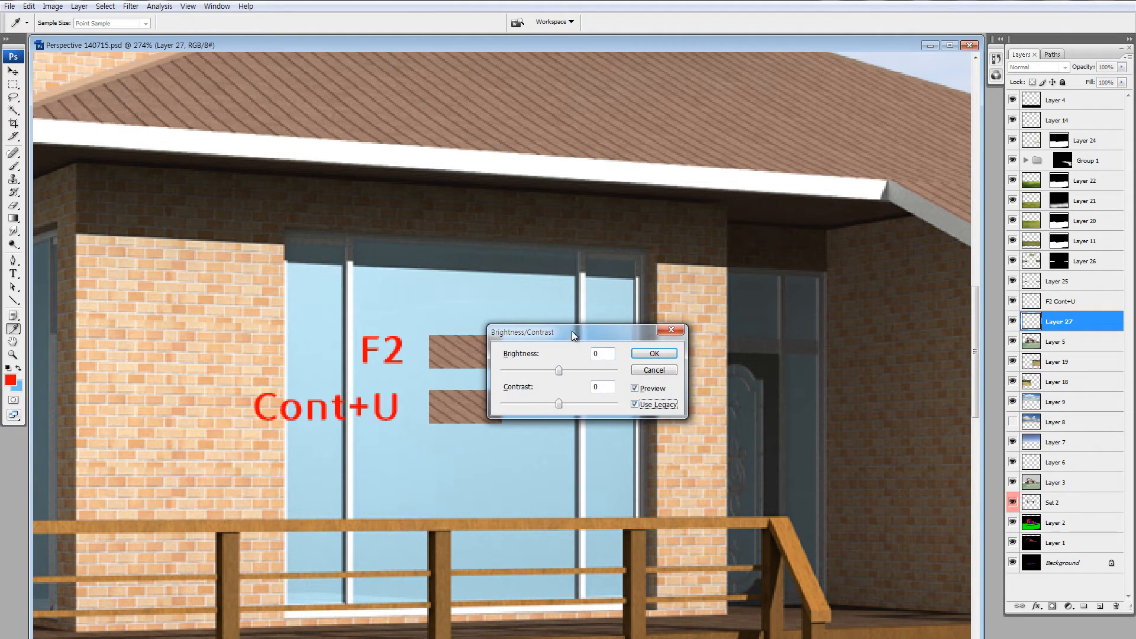
drag(572, 332, 702, 335)
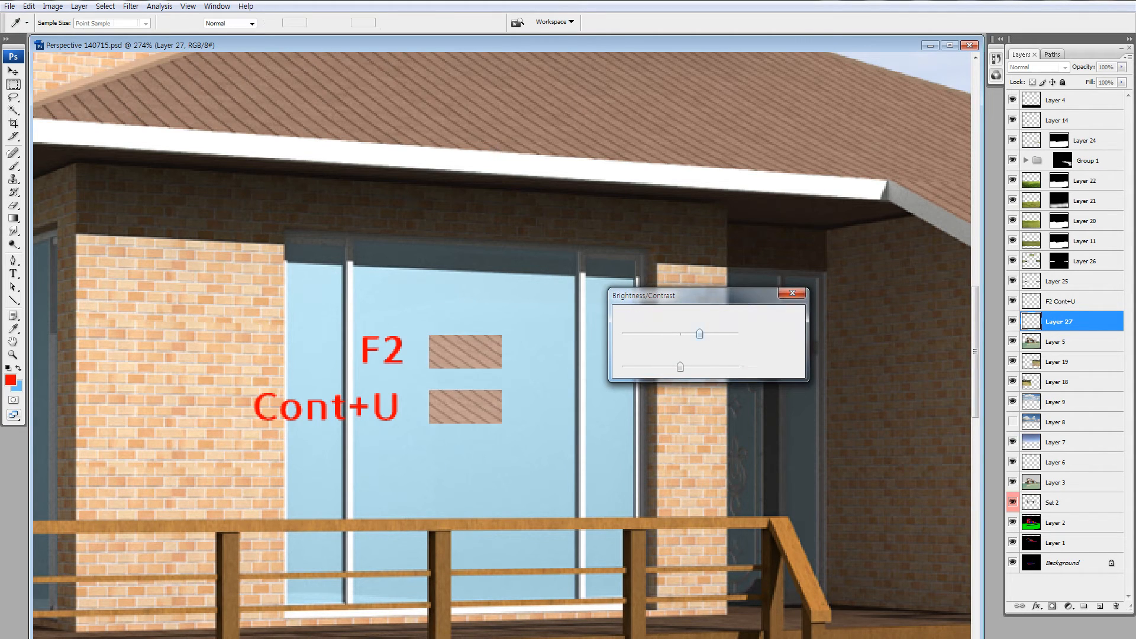
key(Escape)
Select only the upper roof-tile sample and brighten it strongly using Brightness/Contrast with Use Legacy.
key(m)
drag(458, 344, 533, 377)
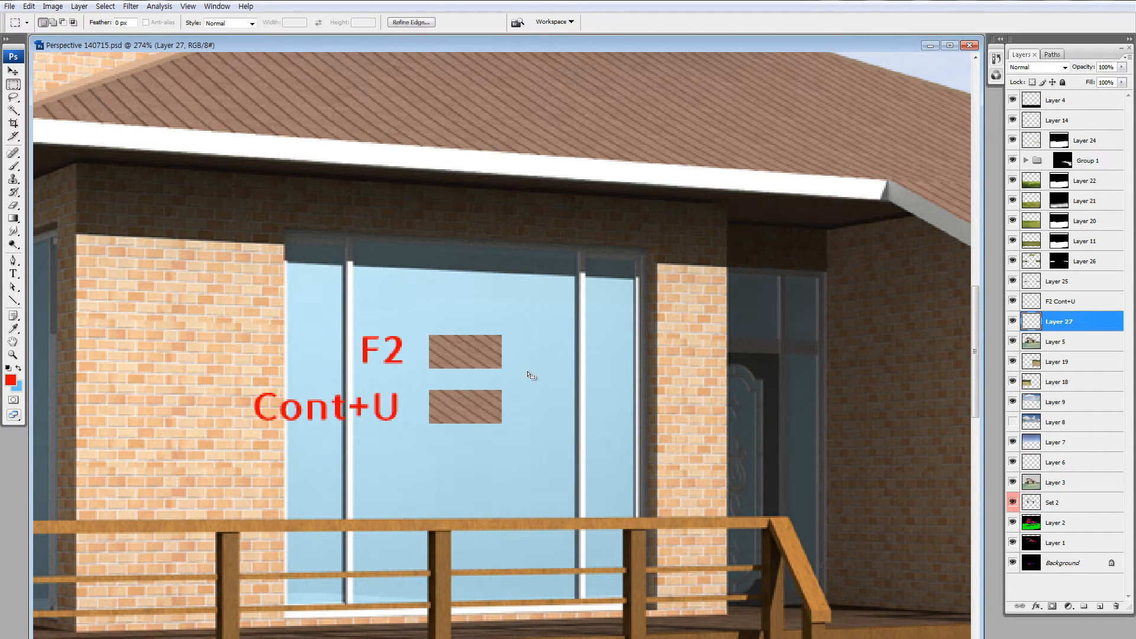
key(F2)
click(756, 368)
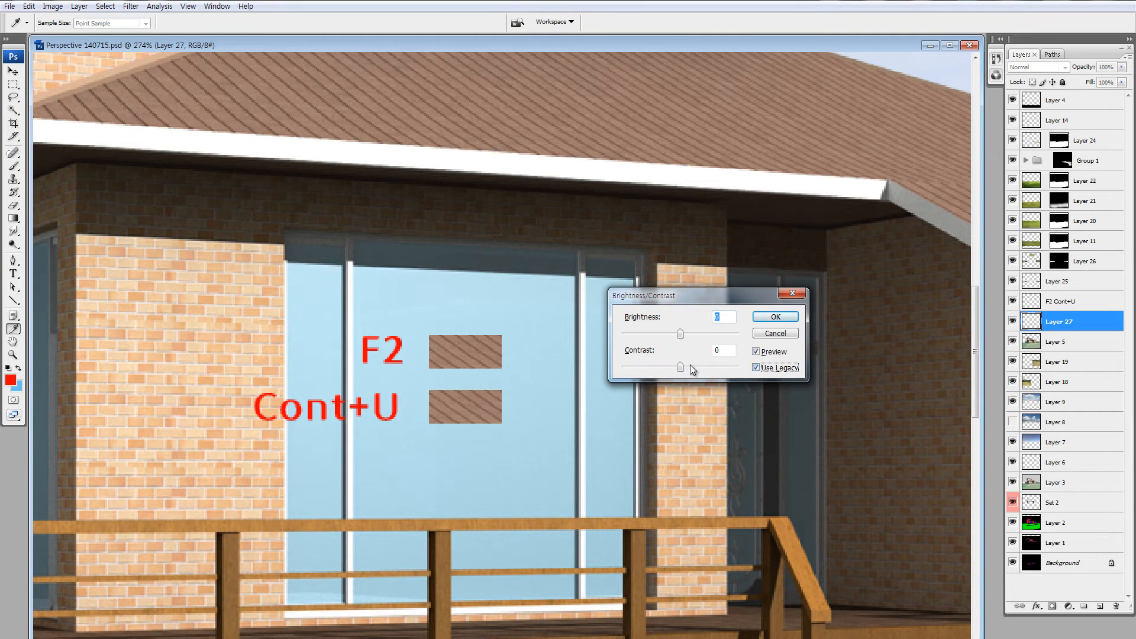
drag(680, 367, 745, 335)
click(775, 317)
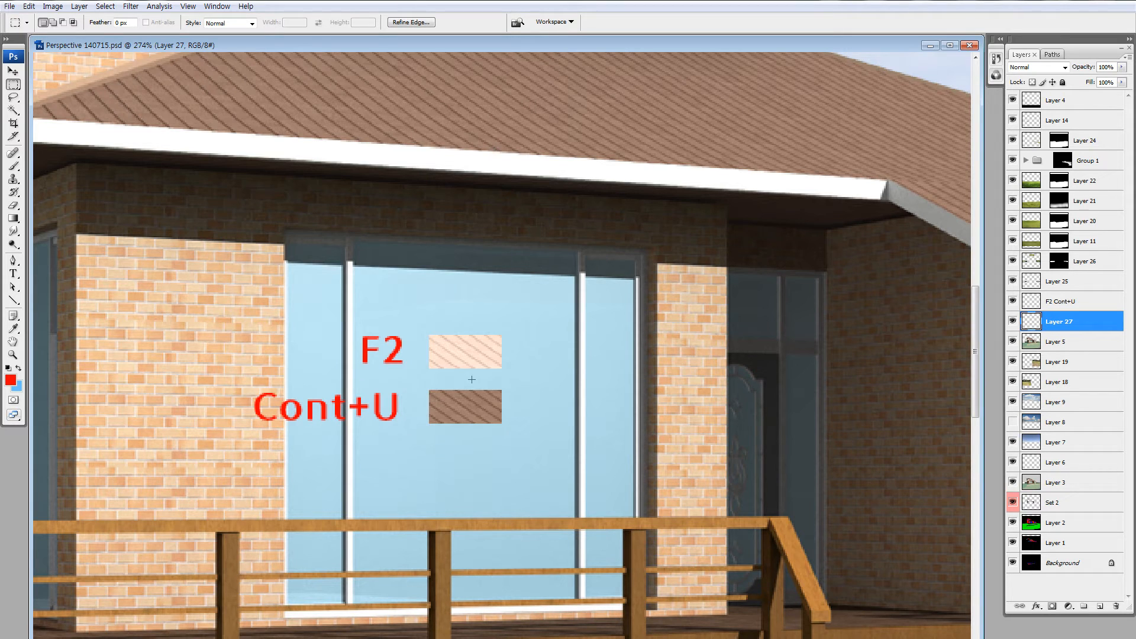
Select only the lower roof-tile sample and raise its lightness to +65 with Hue/Saturation.
drag(408, 379, 553, 449)
key(ctrl+u)
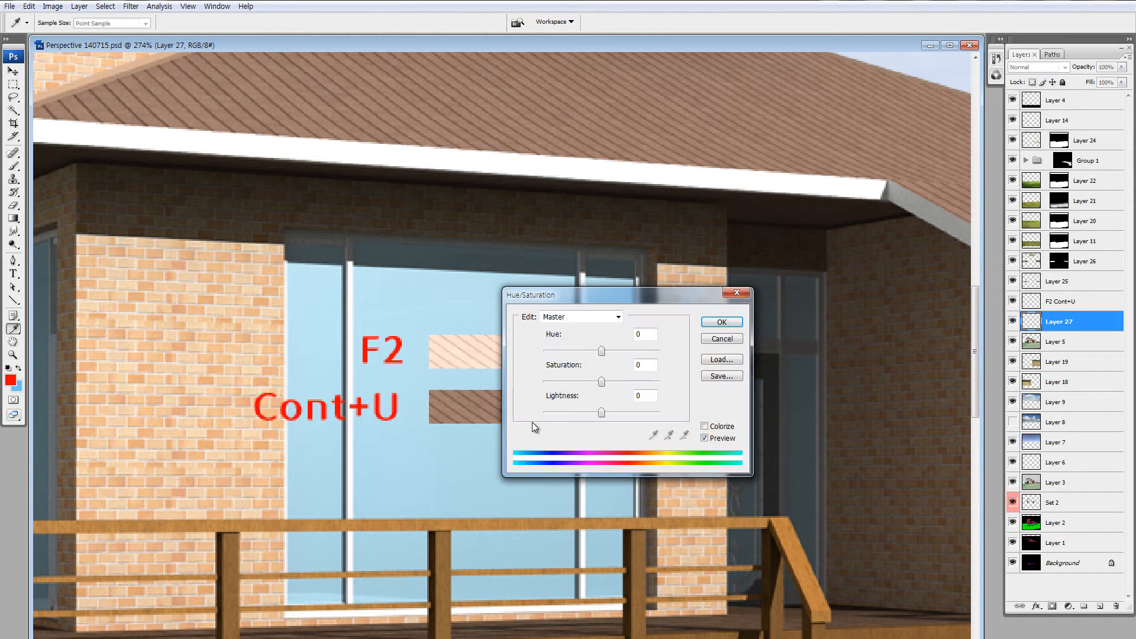
drag(599, 418, 635, 409)
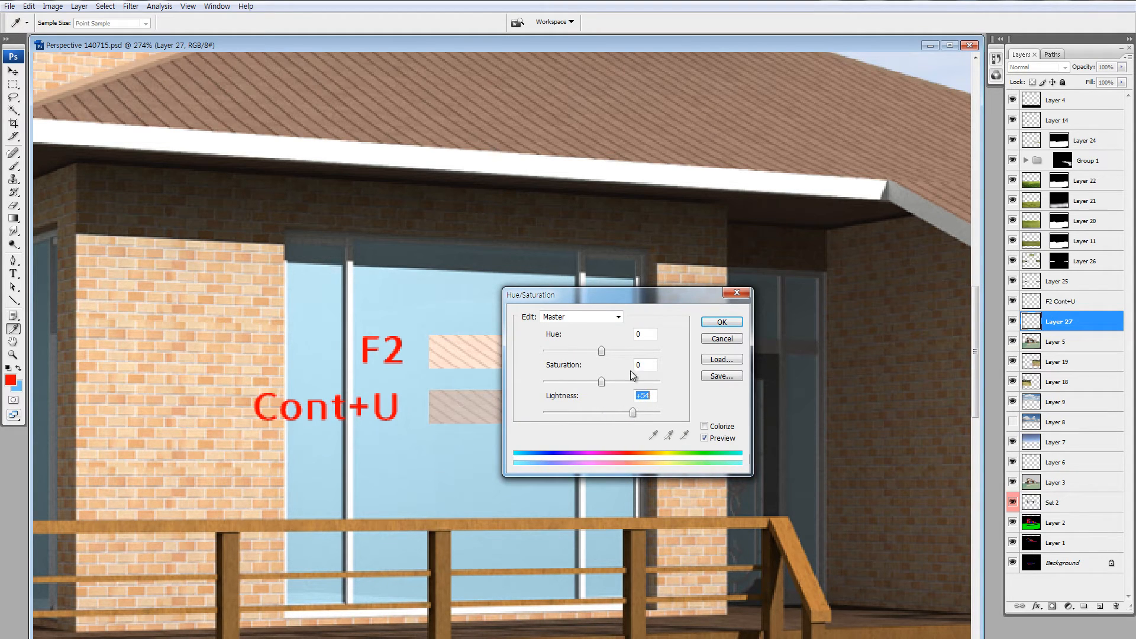
drag(645, 292, 747, 288)
drag(734, 414, 740, 407)
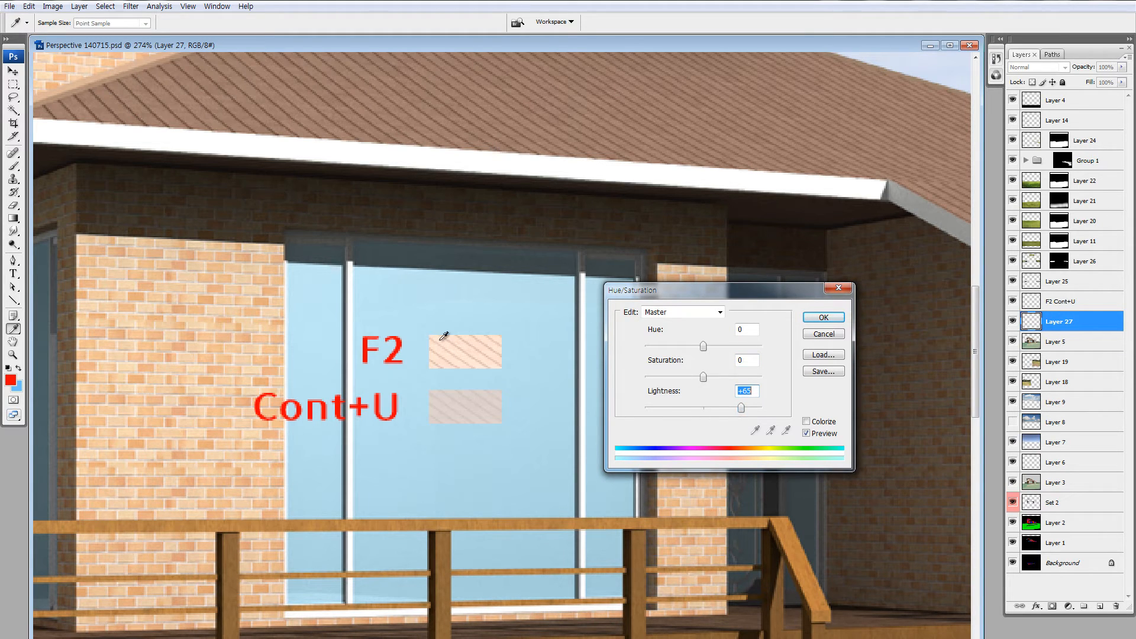
click(839, 318)
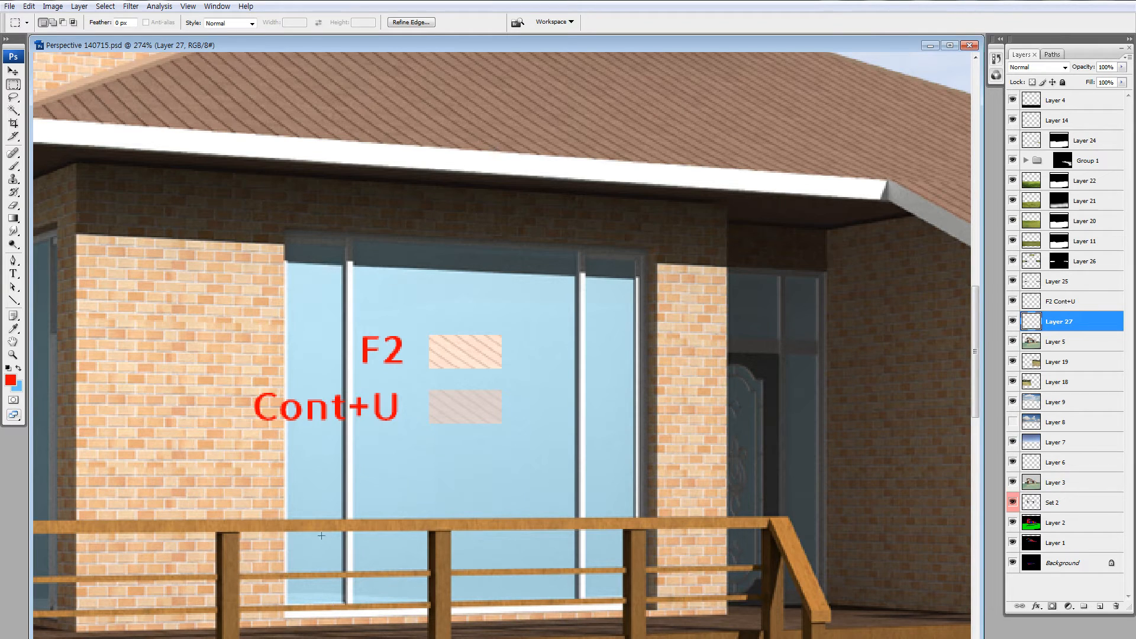
Undo the lower sample's lightness change and the upper sample's brightening.
key(ctrl+z)
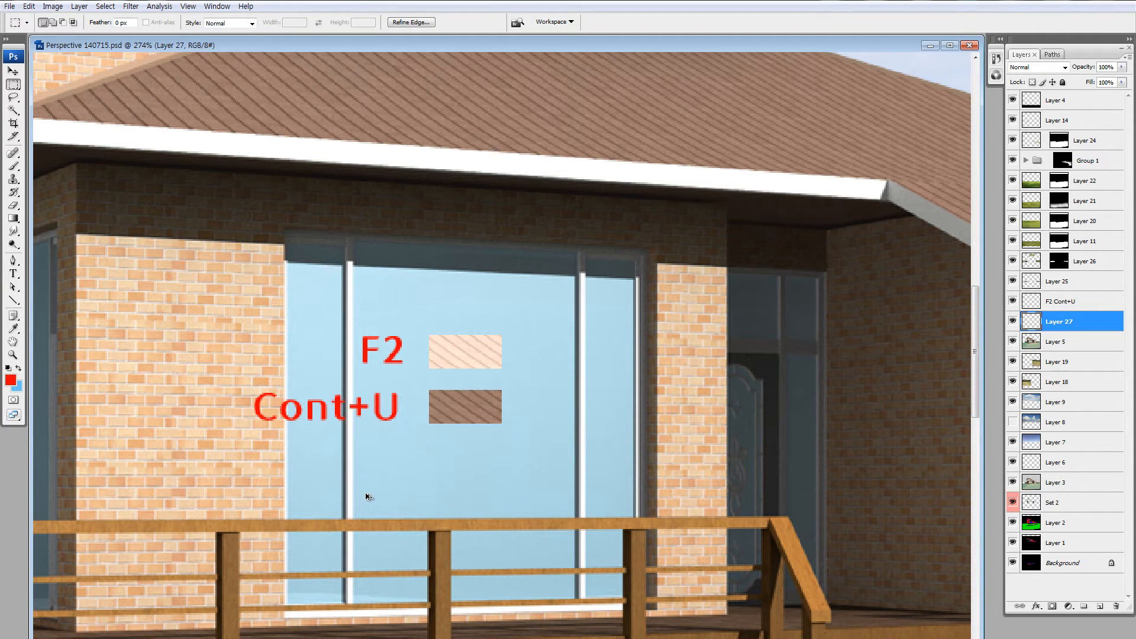
key(ctrl+alt+z)
Select only the upper roof-tile sample beside "F2" and set its brightness to 22 with Brightness/Contrast.
key(z)
drag(310, 310, 550, 468)
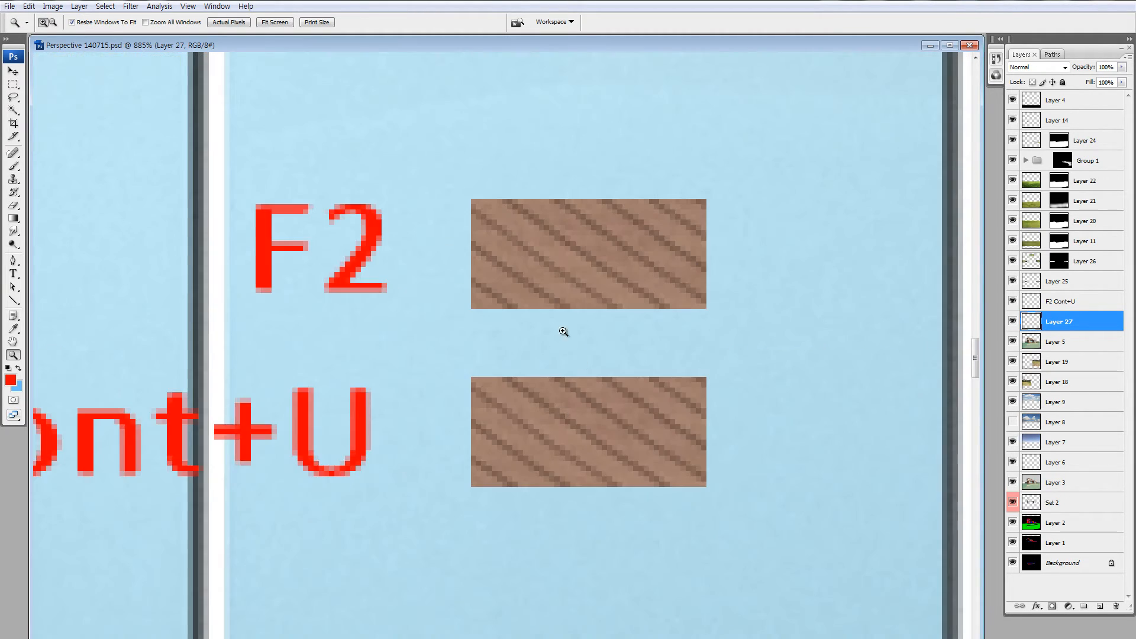
key(m)
drag(412, 150, 806, 341)
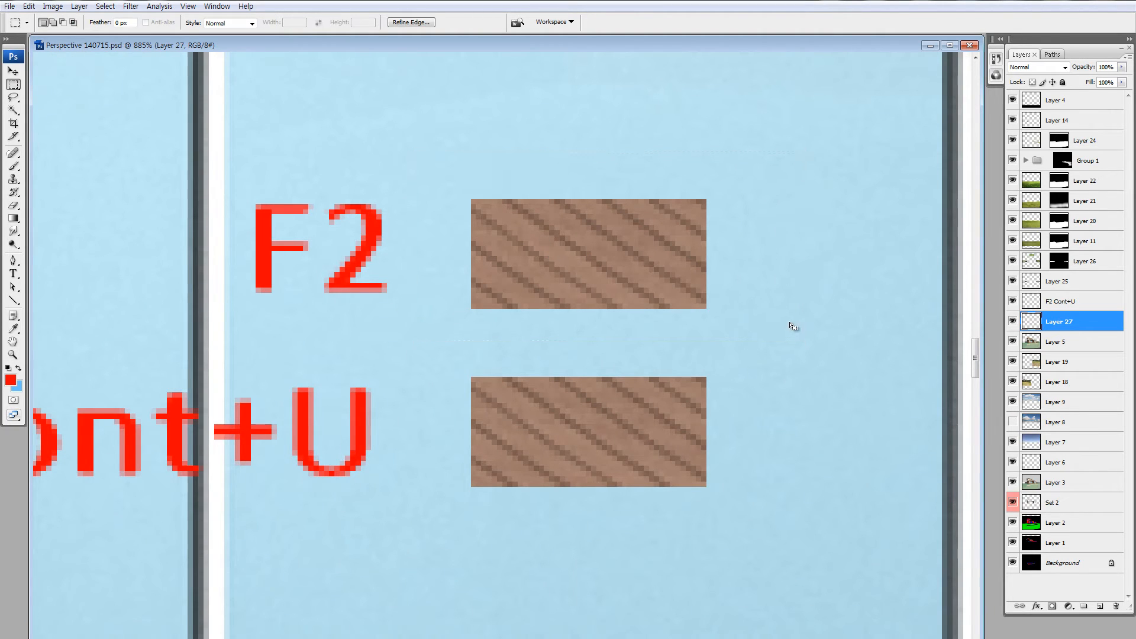
key(F2)
text(5)
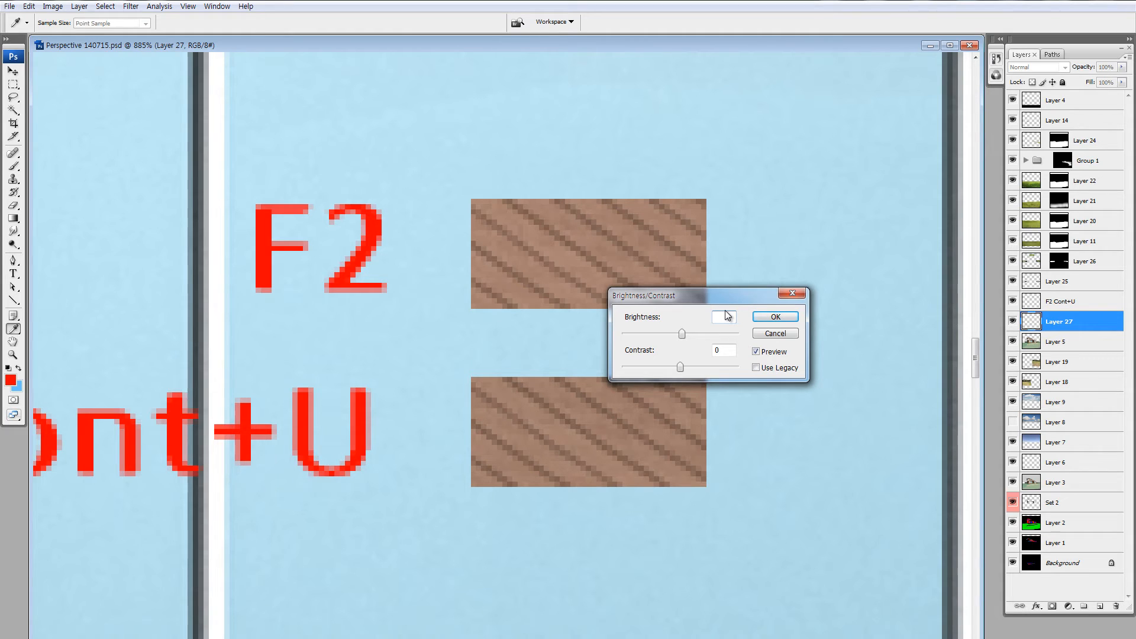
text(22)
key(Return)
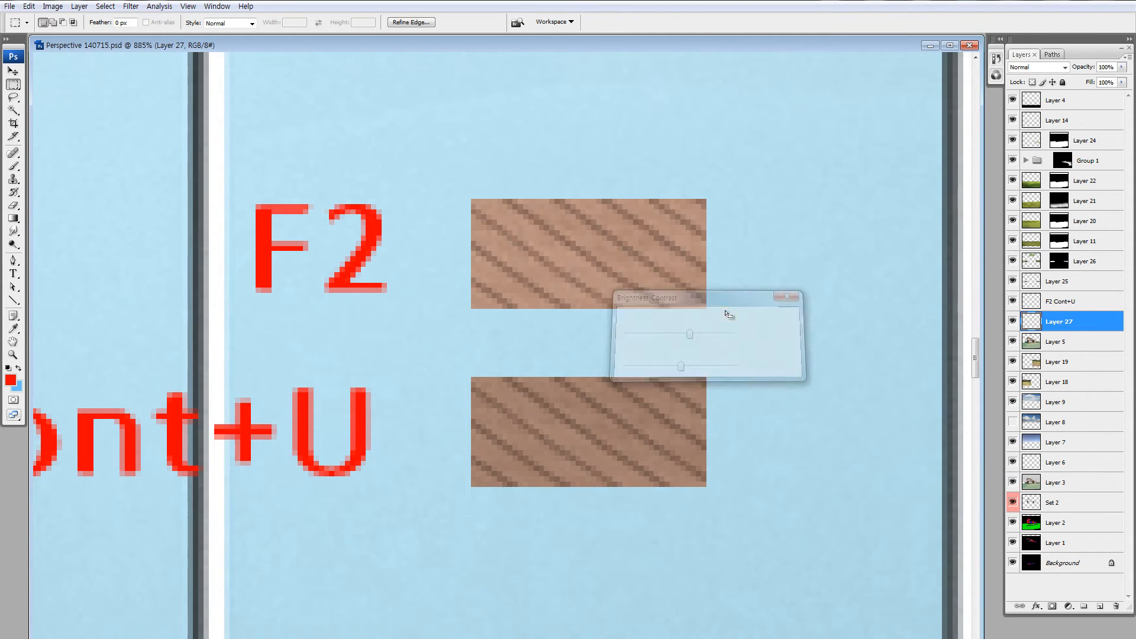
Select only the lower roof-tile sample beside "Cont+U" and set its lightness to 22 with Hue/Saturation, hiding the selection outline.
key(m)
drag(408, 347, 801, 539)
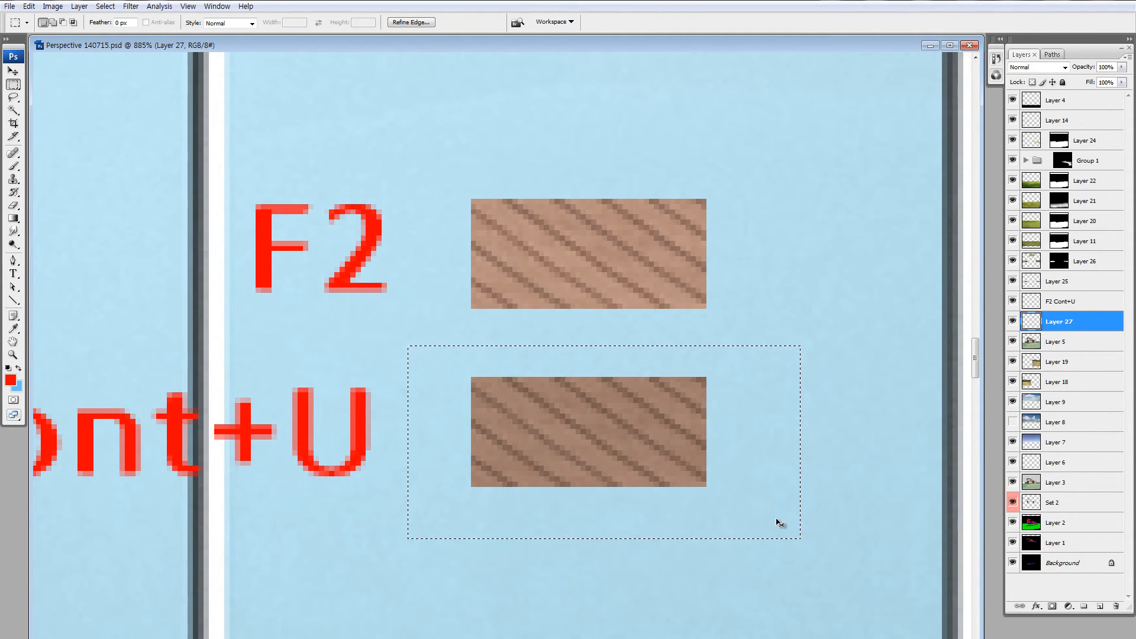
key(ctrl+h)
key(ctrl+u)
drag(746, 391, 681, 380)
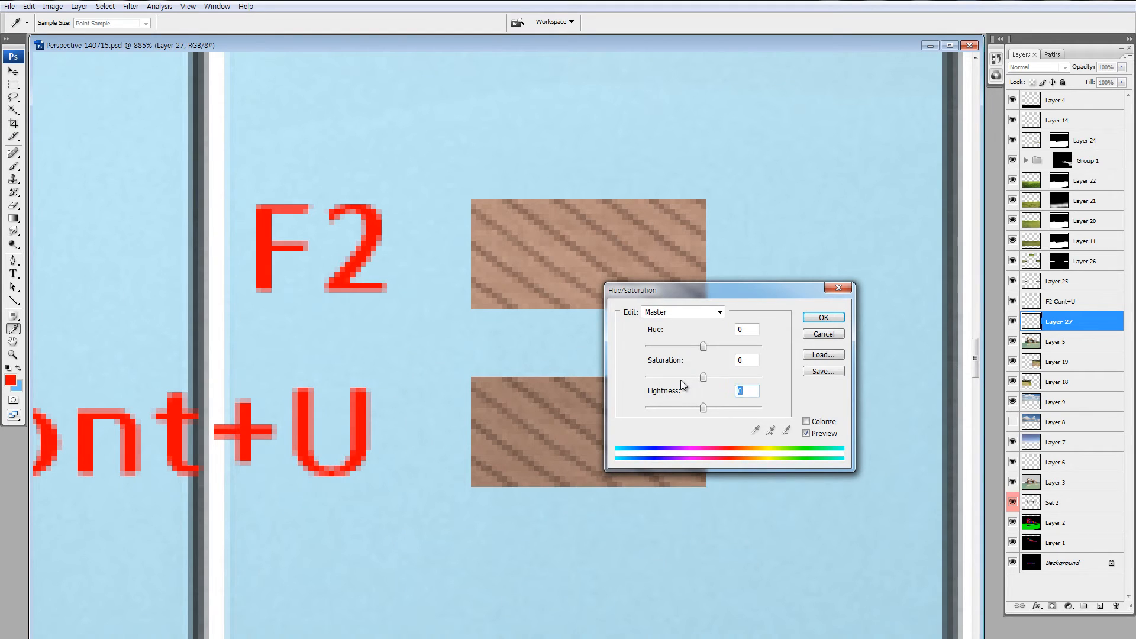
text(223)
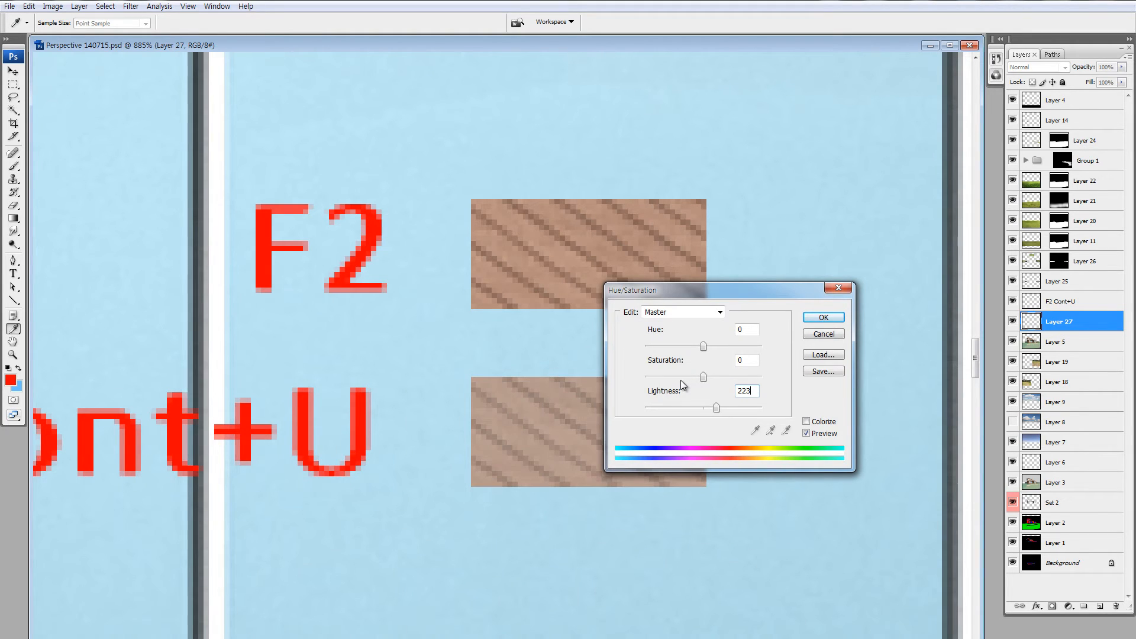
key(BackSpace)
key(Return)
Outline the upper and then the lower roof-tile sample with a rectangular marquee to compare them.
key(m)
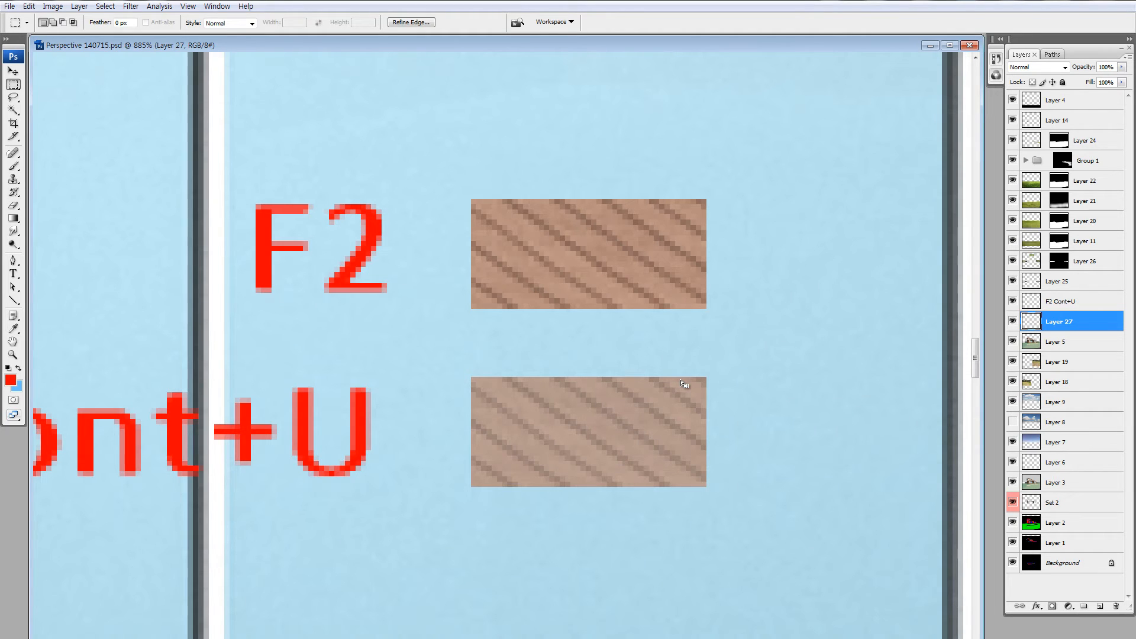
drag(202, 158, 844, 346)
scroll(290, 402, left, 2)
drag(138, 353, 891, 576)
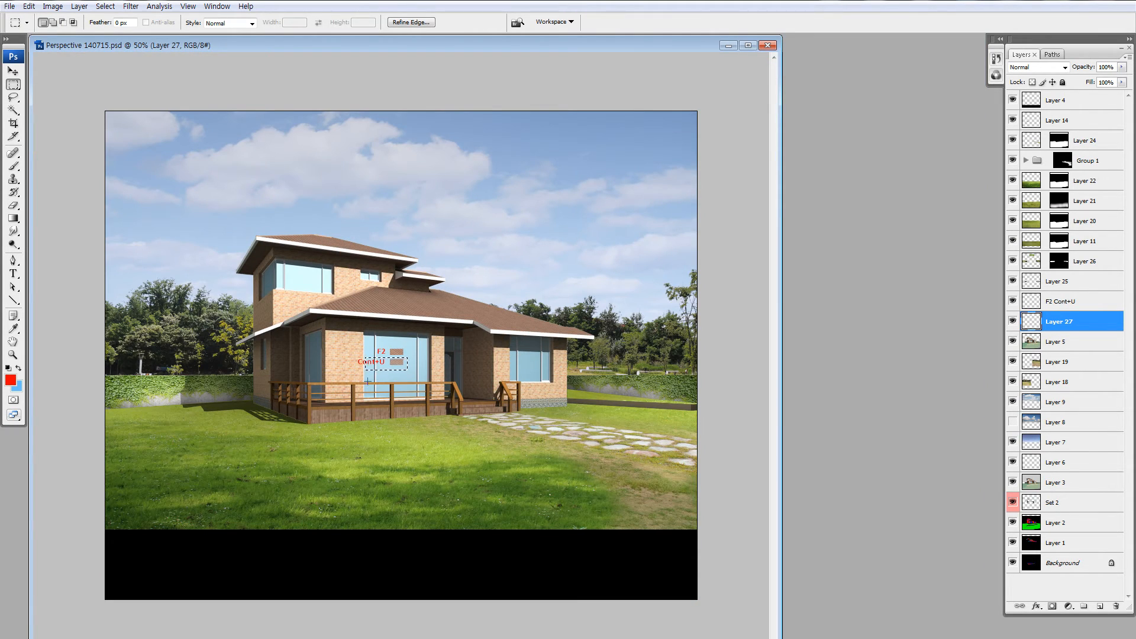
Deselect and delete the layer holding both roof-tile samples.
drag(323, 312, 441, 415)
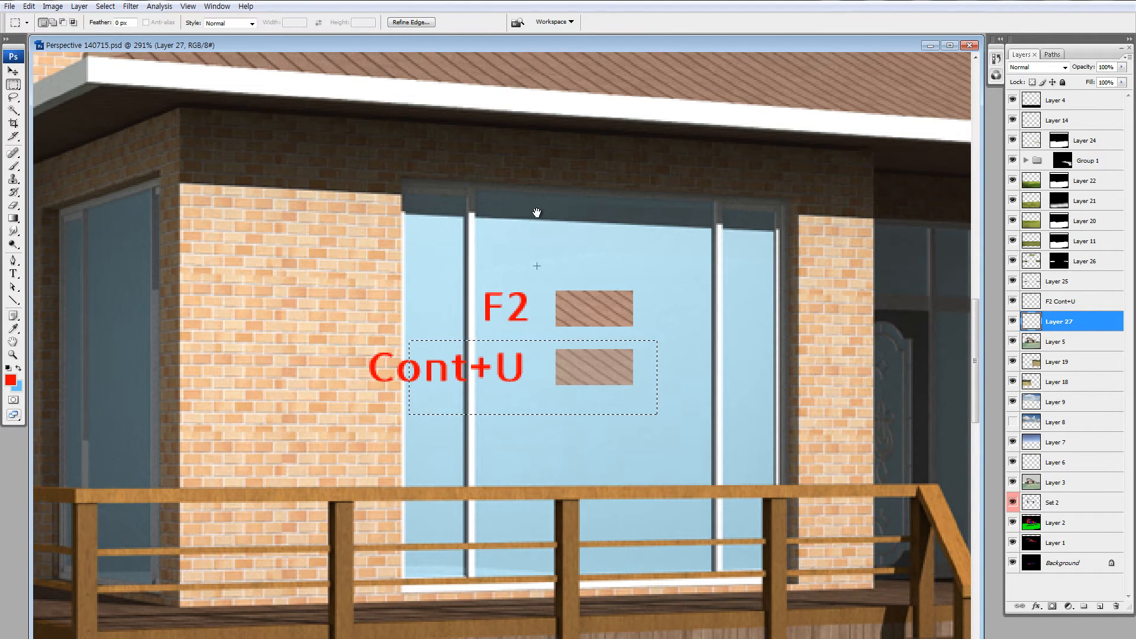
mouse_move(536, 213)
mouse_down()
mouse_move(557, 384)
mouse_move(733, 561)
mouse_up()
ctrl+drag(643, 467, 659, 458)
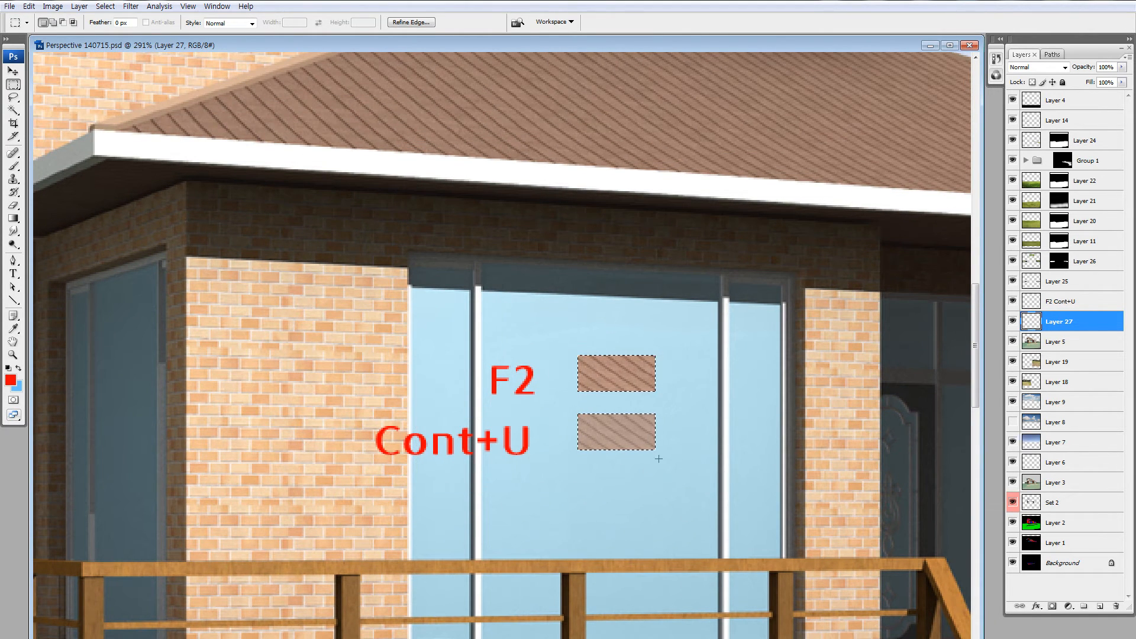
key(ctrl+d)
key(Delete)
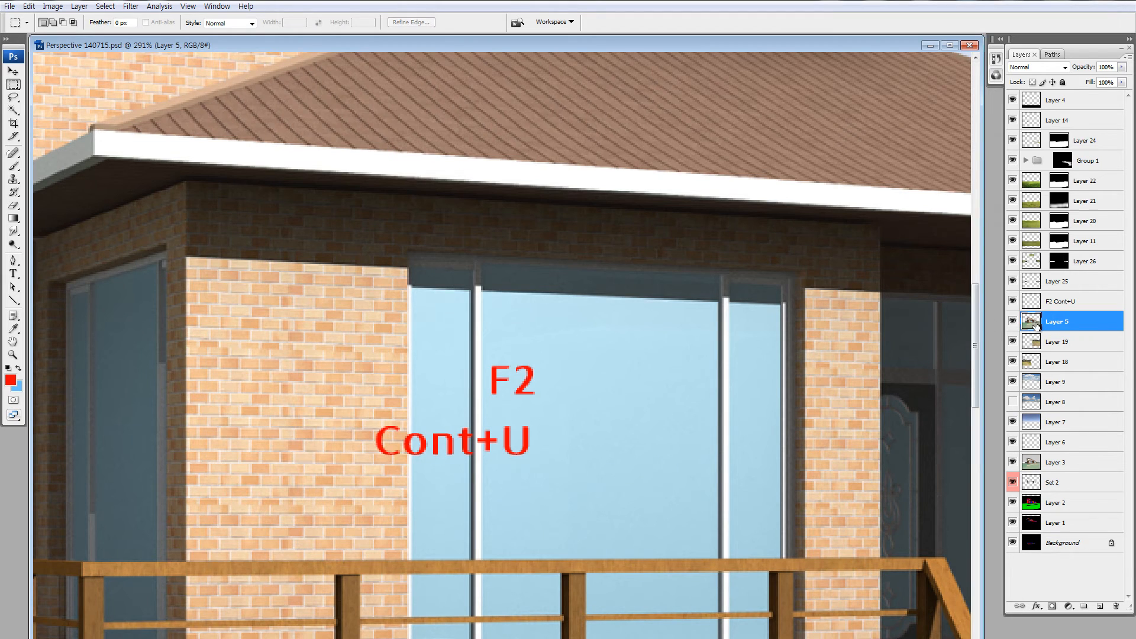
Copy a small rectangle of roof tiles from Layer 5 onto a new layer and move it onto the deck's wooden skirting.
click(1013, 322)
click(1014, 322)
drag(647, 140, 649, 171)
drag(594, 128, 664, 165)
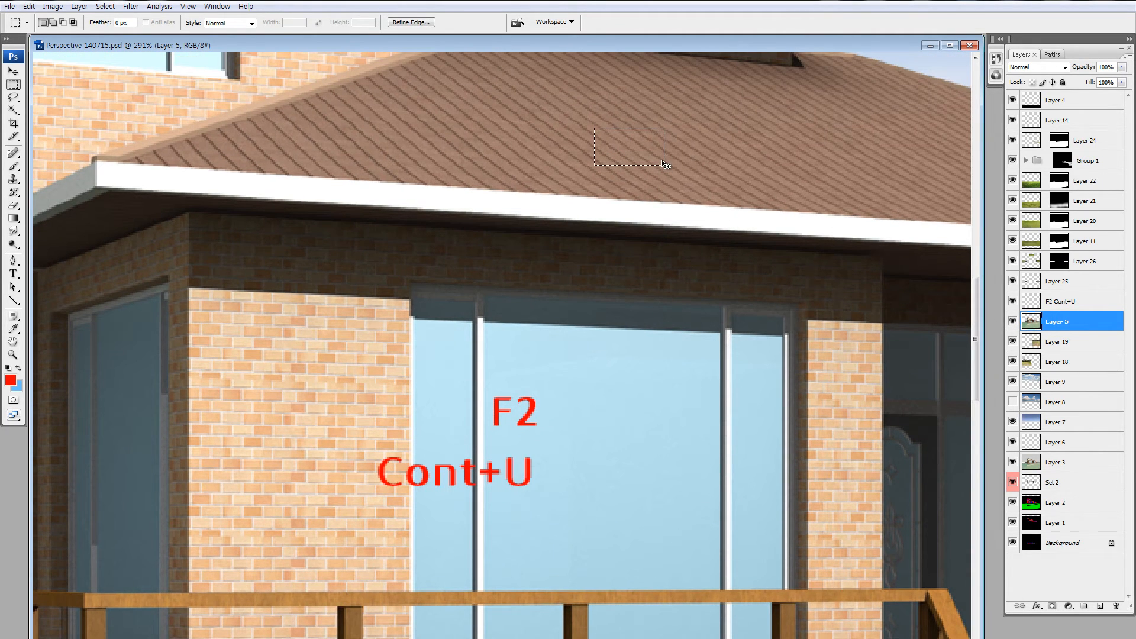
key(ctrl+j)
key(v)
drag(637, 216, 482, 480)
Trim the roof-tile sample to a thin strip and place it on the horizontal wooden beam above the skirting.
key(z)
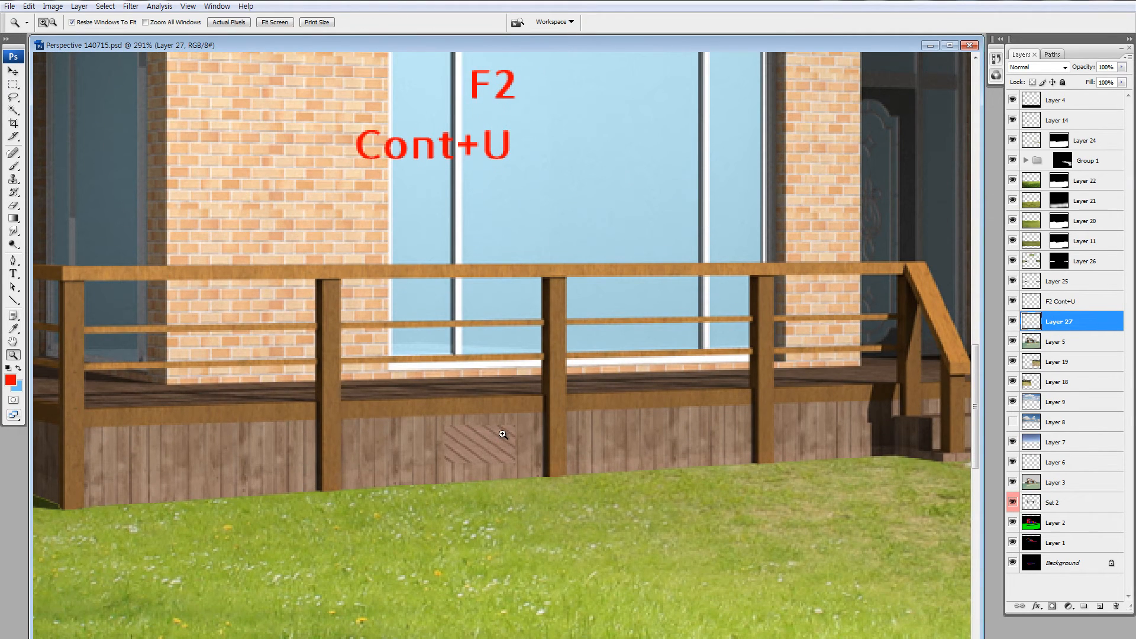
click(502, 435)
key(v)
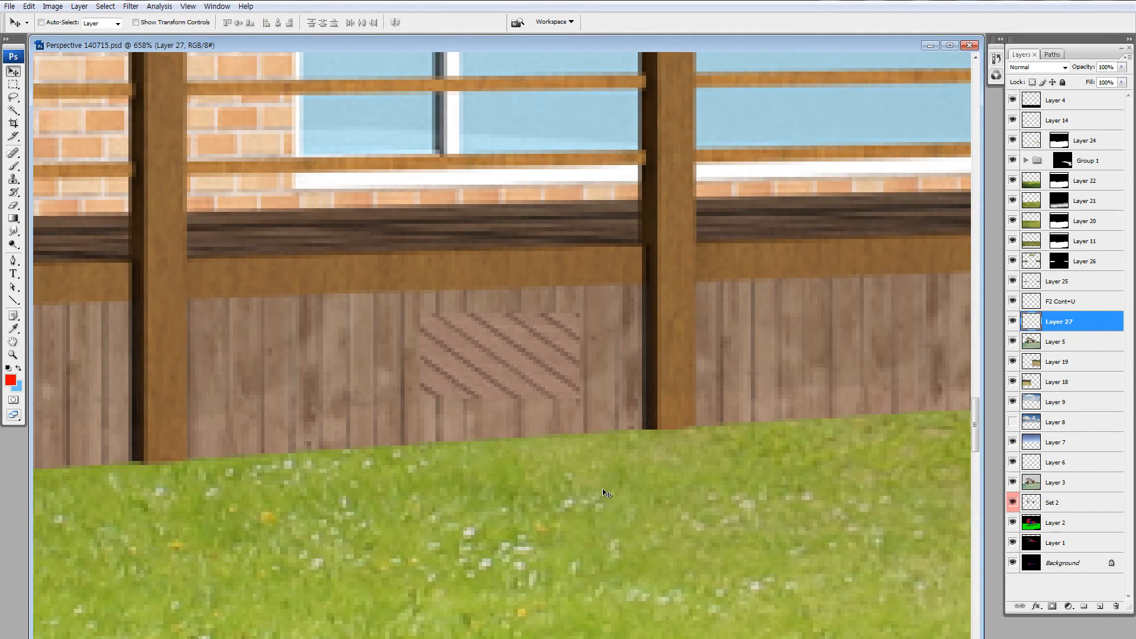
drag(481, 353, 512, 378)
key(m)
key(ctrl+shift+d)
key(Delete)
drag(221, 290, 592, 427)
drag(539, 376, 512, 325)
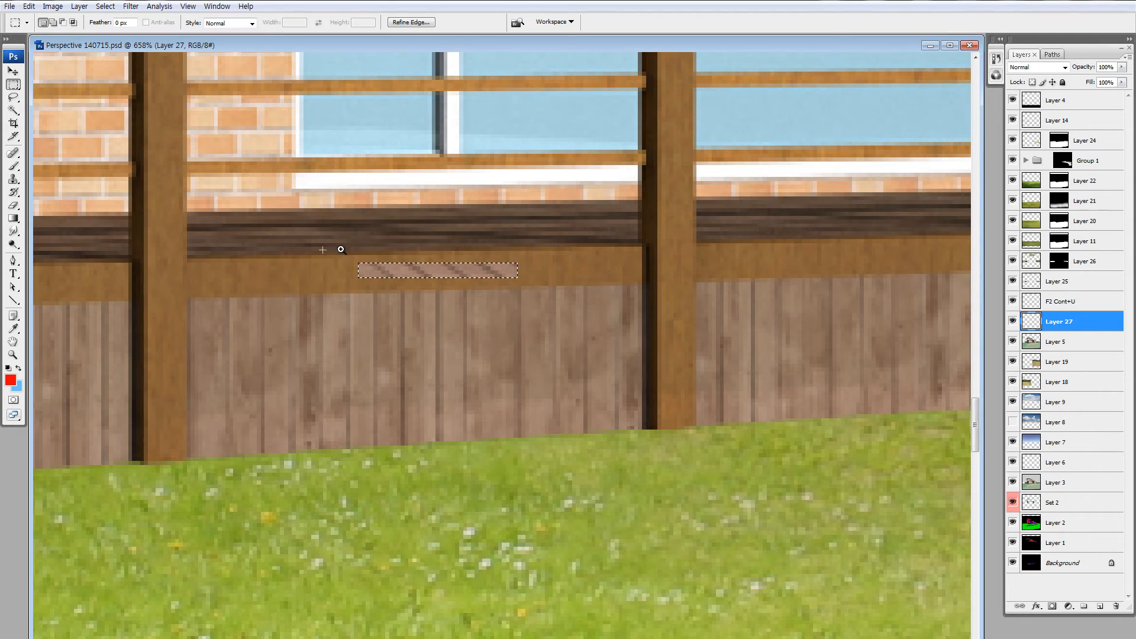
Deselect the strip and shift its midtones to color levels -8, 0, -37 with Color Balance.
key(z)
drag(248, 207, 656, 414)
key(ctrl+d)
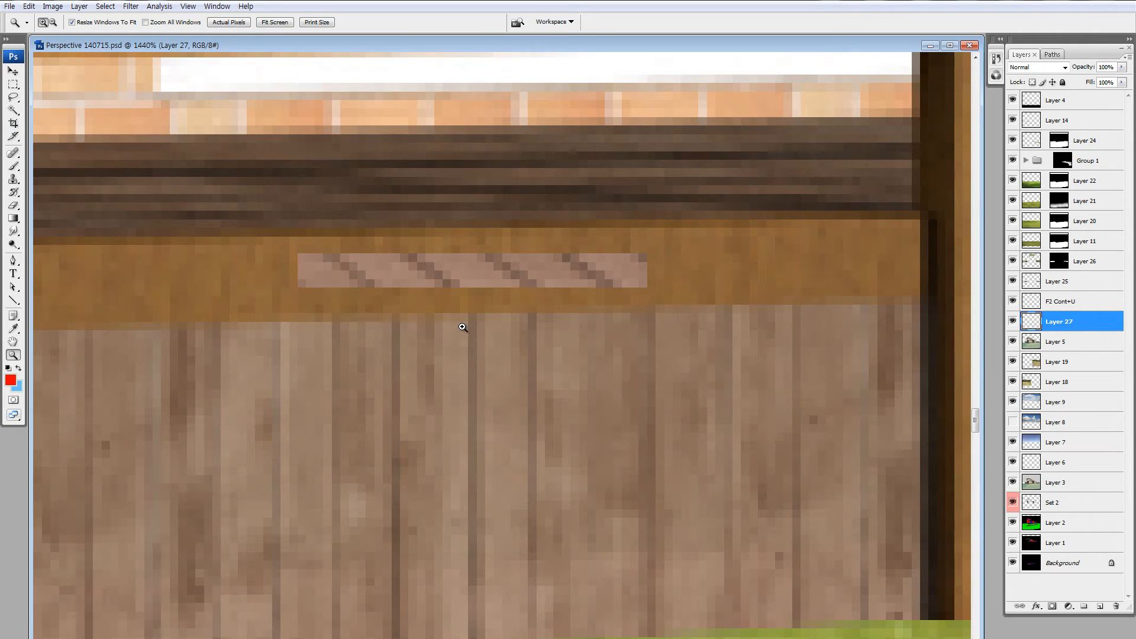
key(m)
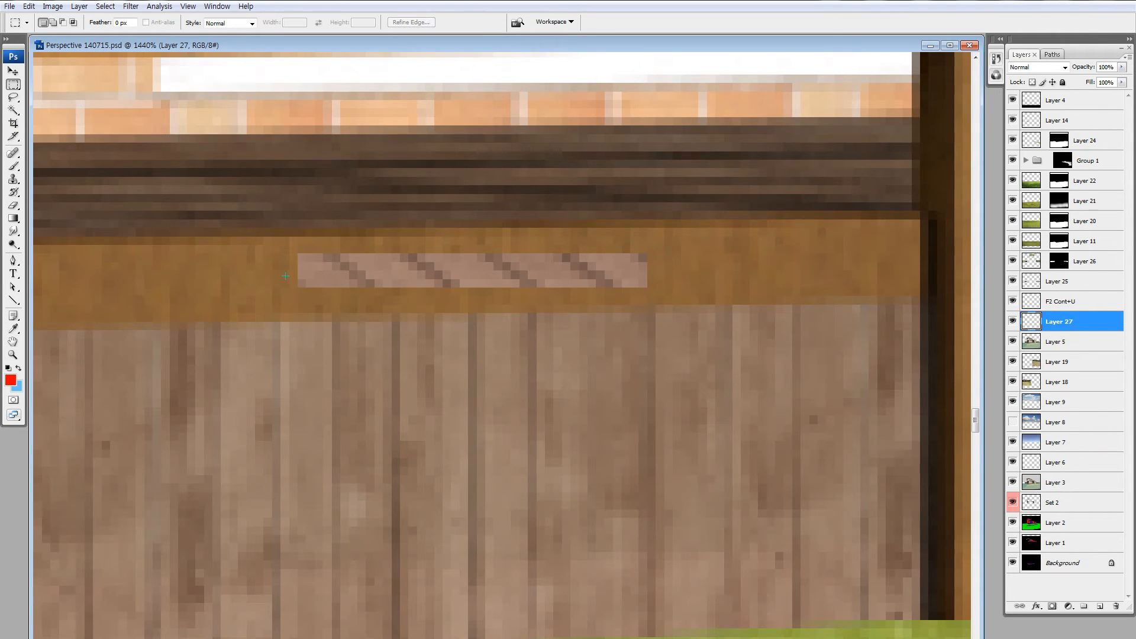
drag(298, 253, 323, 288)
click(329, 267)
key(i)
key(ctrl+b)
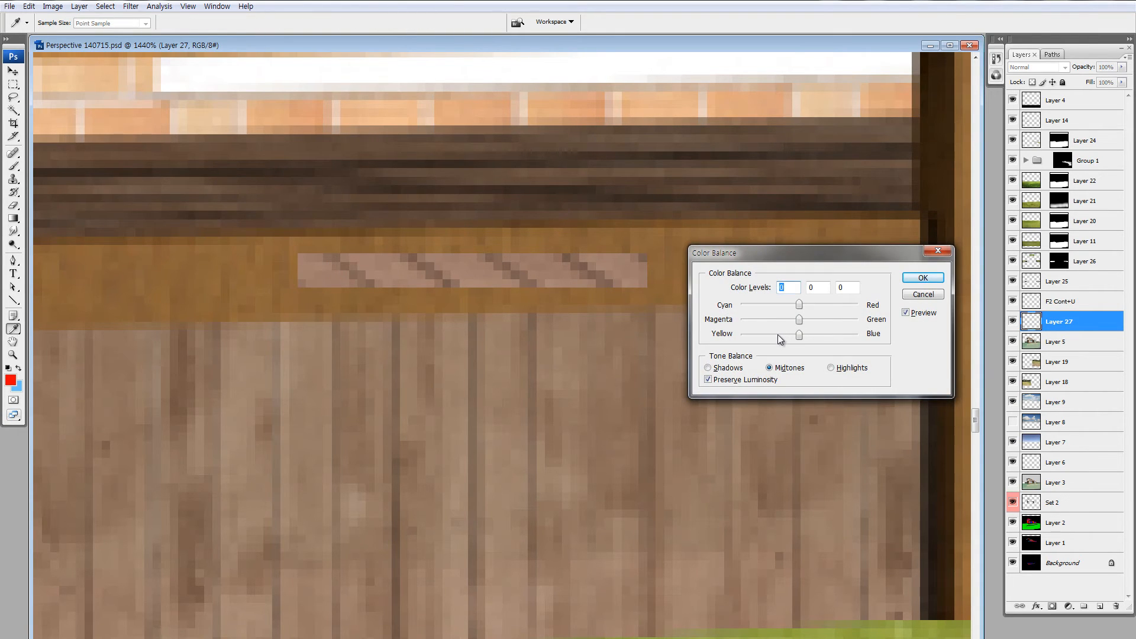
click(777, 335)
drag(799, 306, 794, 305)
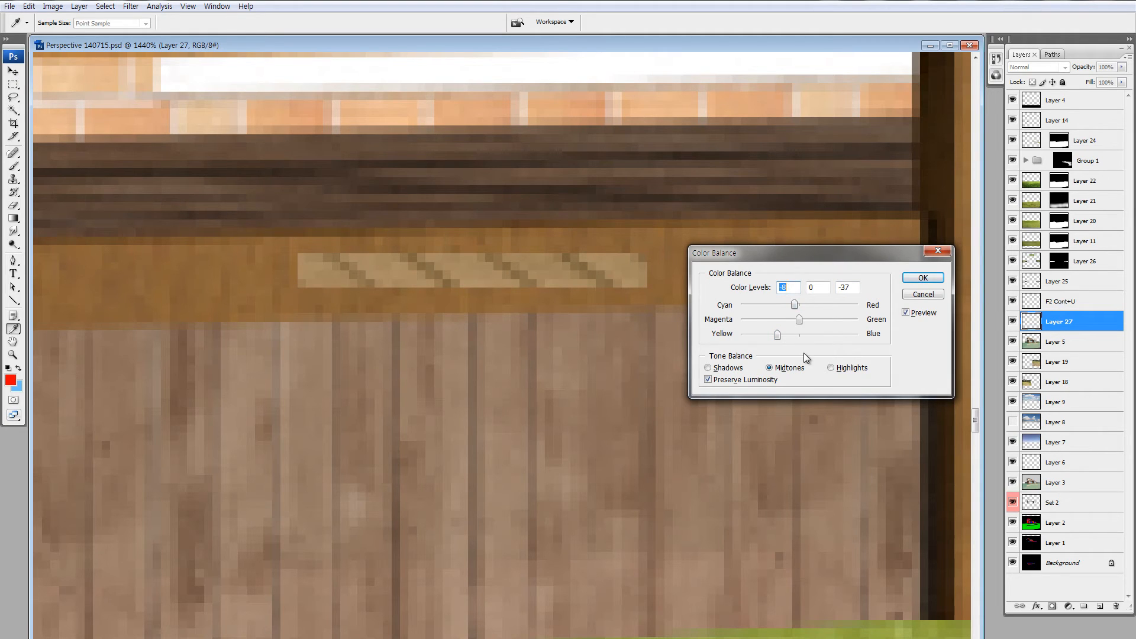
click(921, 278)
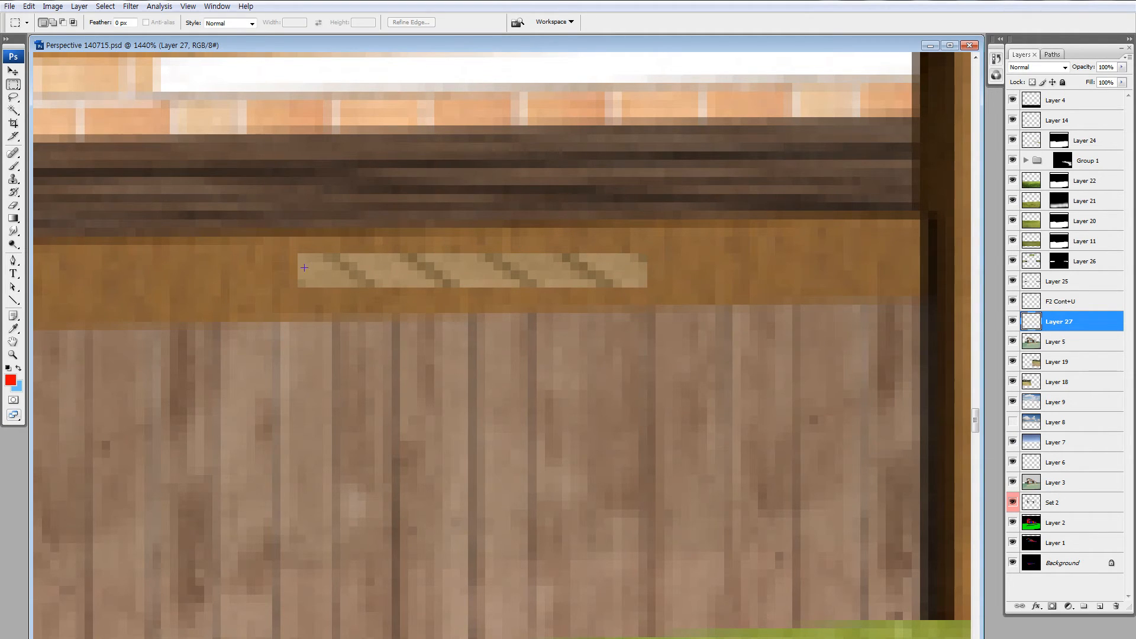
Try darkening the strip by lowering its lightness in Hue/Saturation, then cancel.
click(336, 289)
key(ctrl+u)
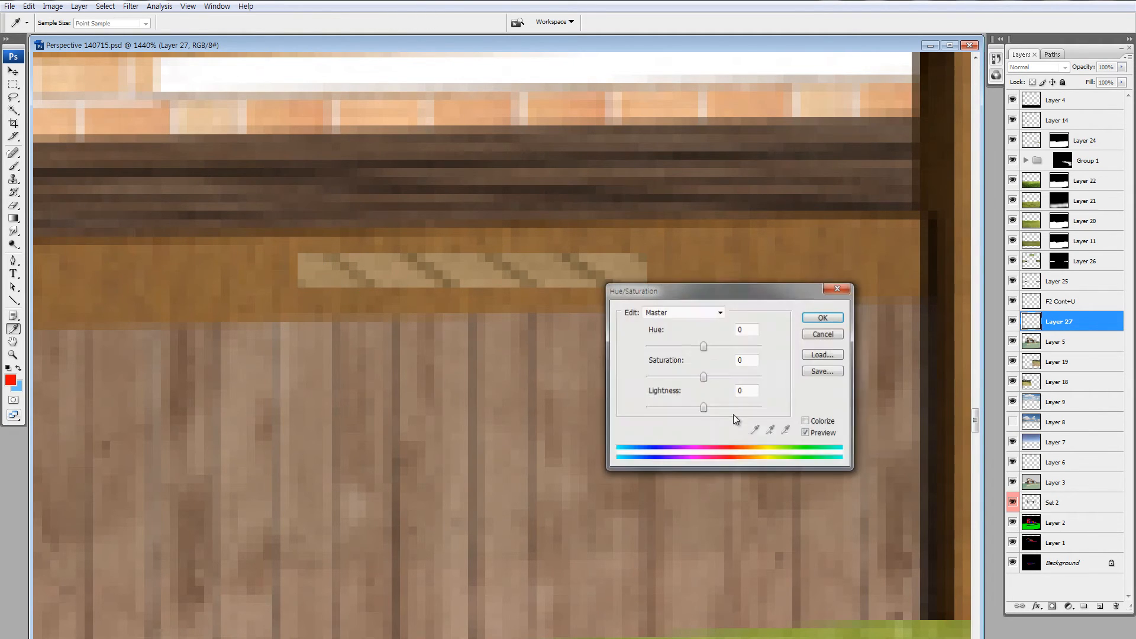
click(688, 408)
key(Escape)
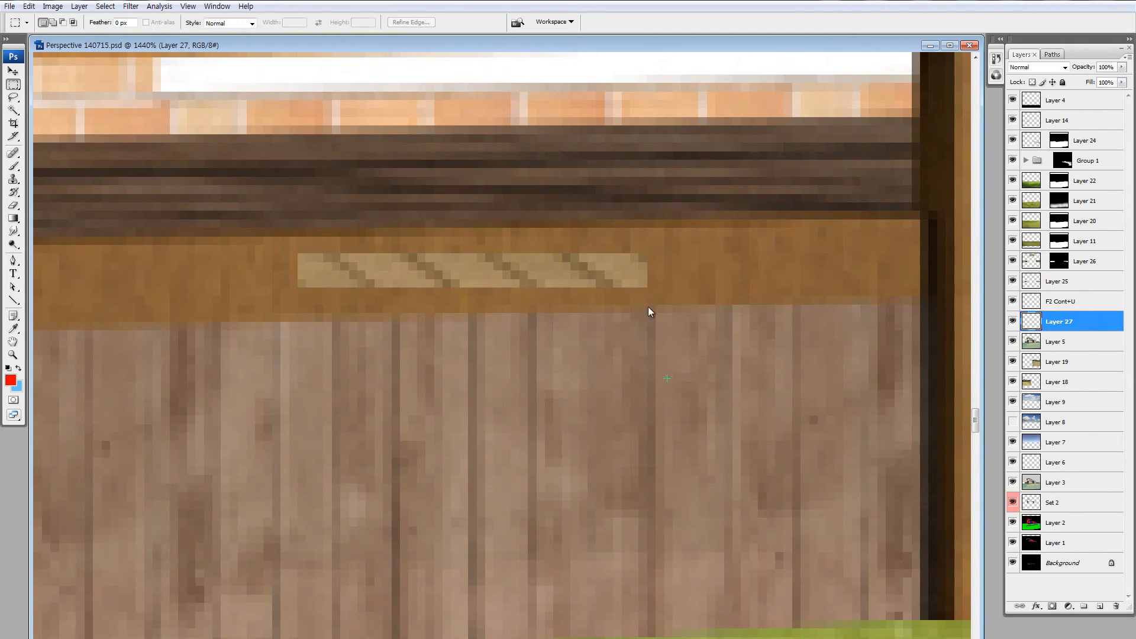
Try darkening the strip with Brightness/Contrast, first at brightness -83 and then at -47.
key(F2)
click(648, 333)
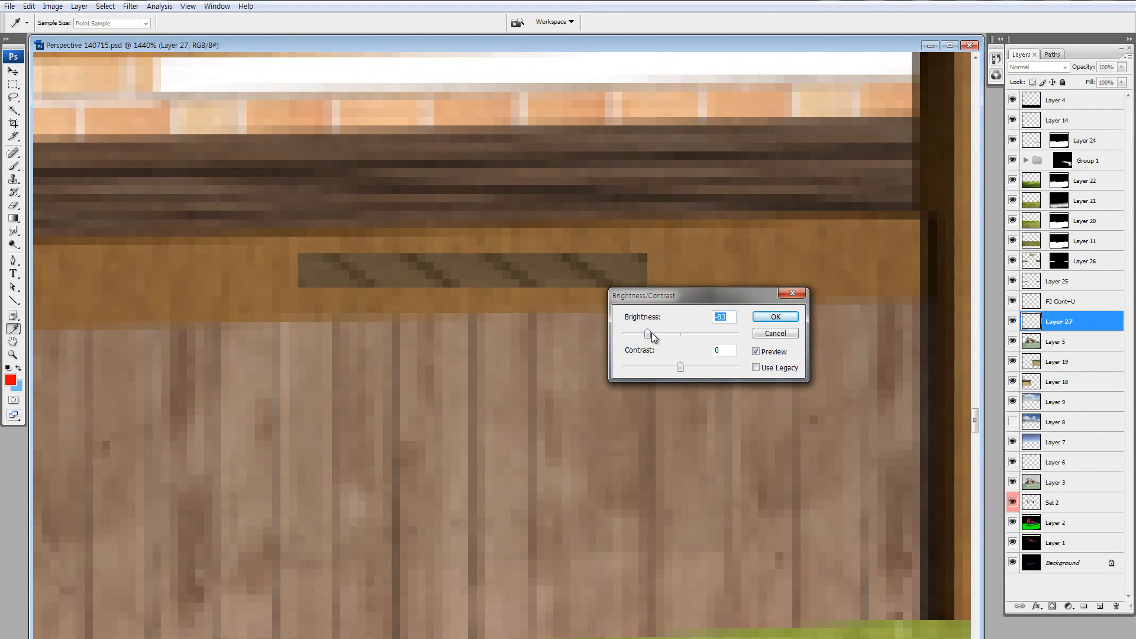
key(Escape)
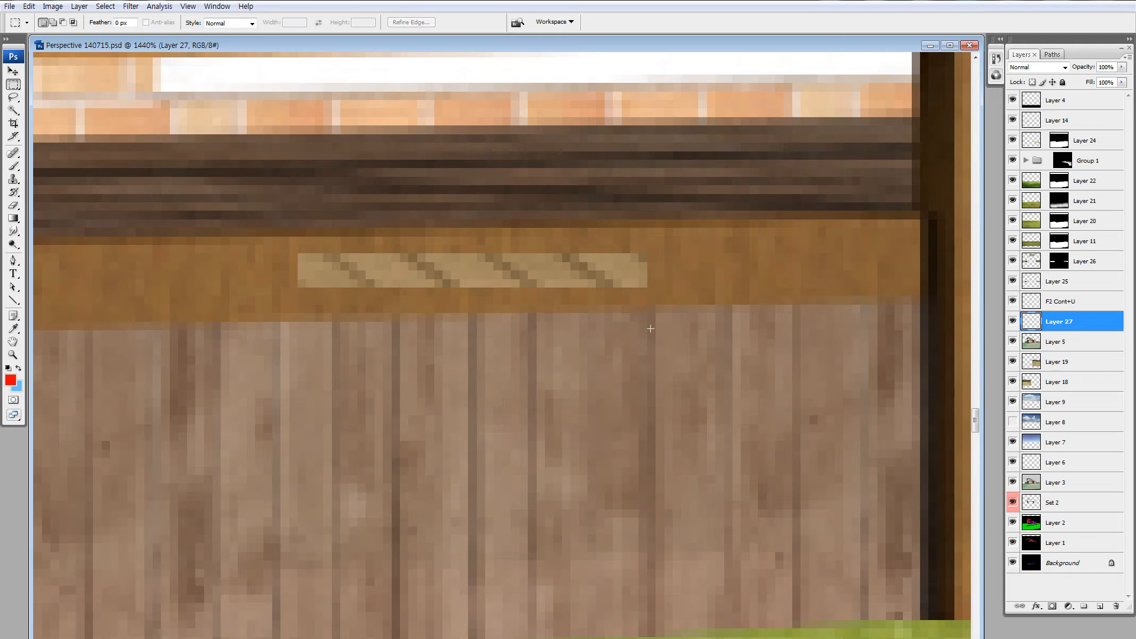
key(F2)
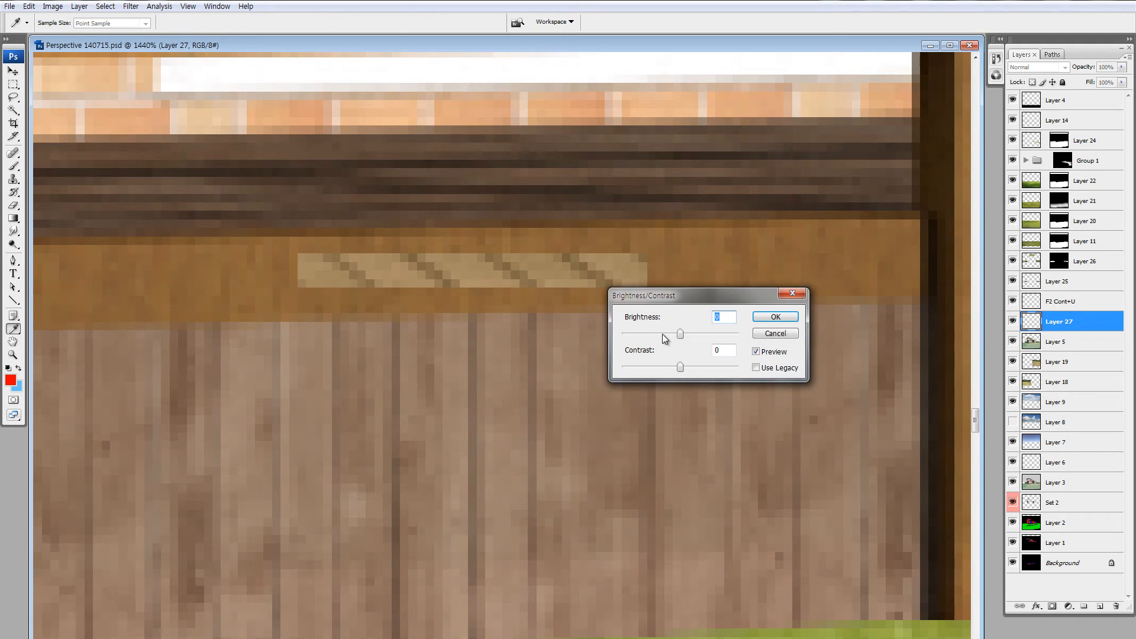
click(662, 334)
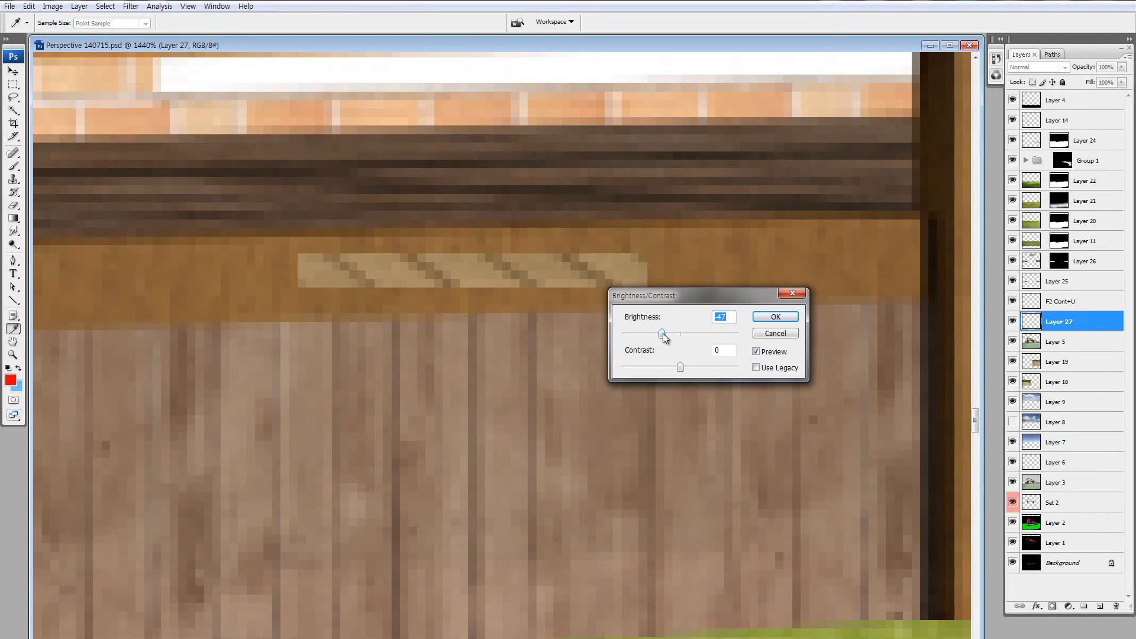
click(775, 318)
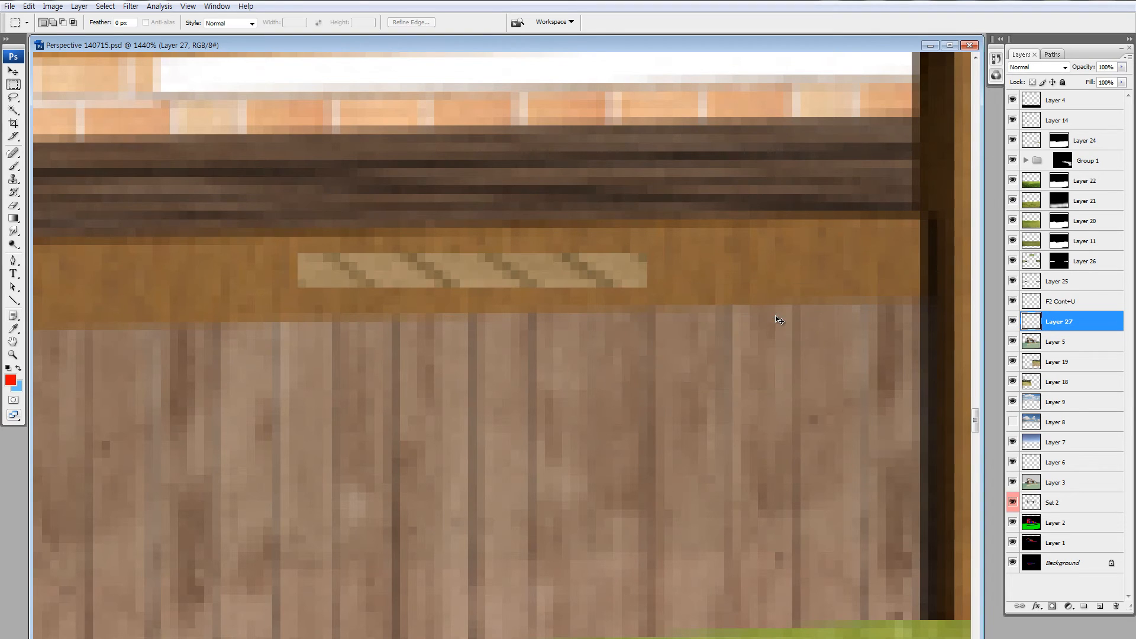
Try darkening the strip to lightness -21 with Hue/Saturation, then cancel.
key(ctrl+u)
click(692, 408)
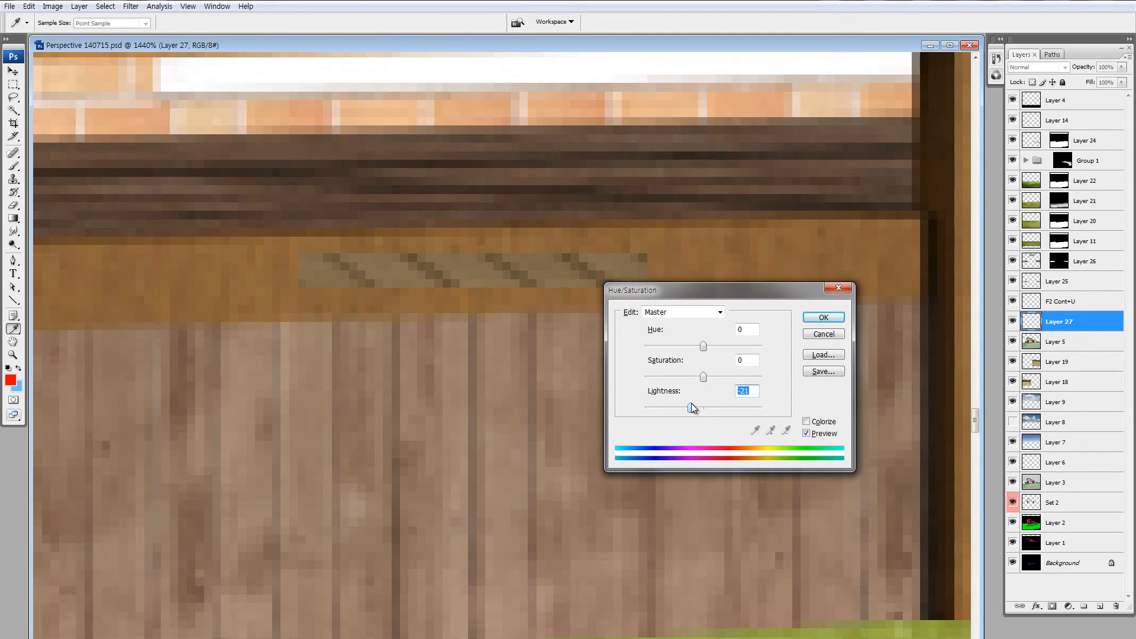
key(Escape)
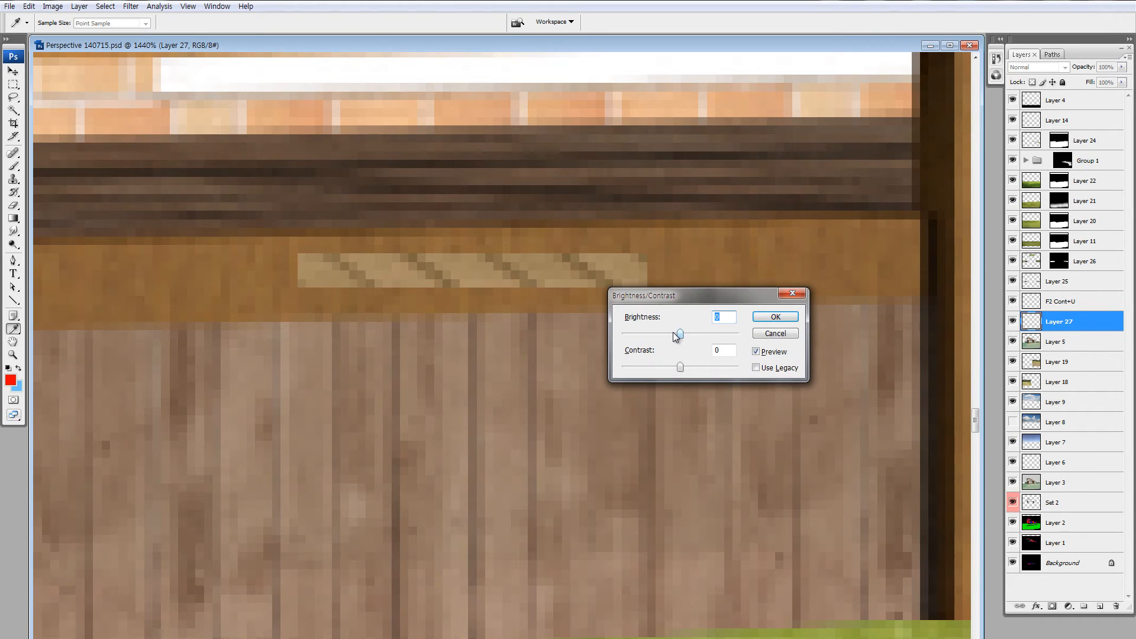
Darken the strip to brightness -42, and shift its midtones toward red and to yellow -21 with Color Balance.
drag(679, 334, 664, 340)
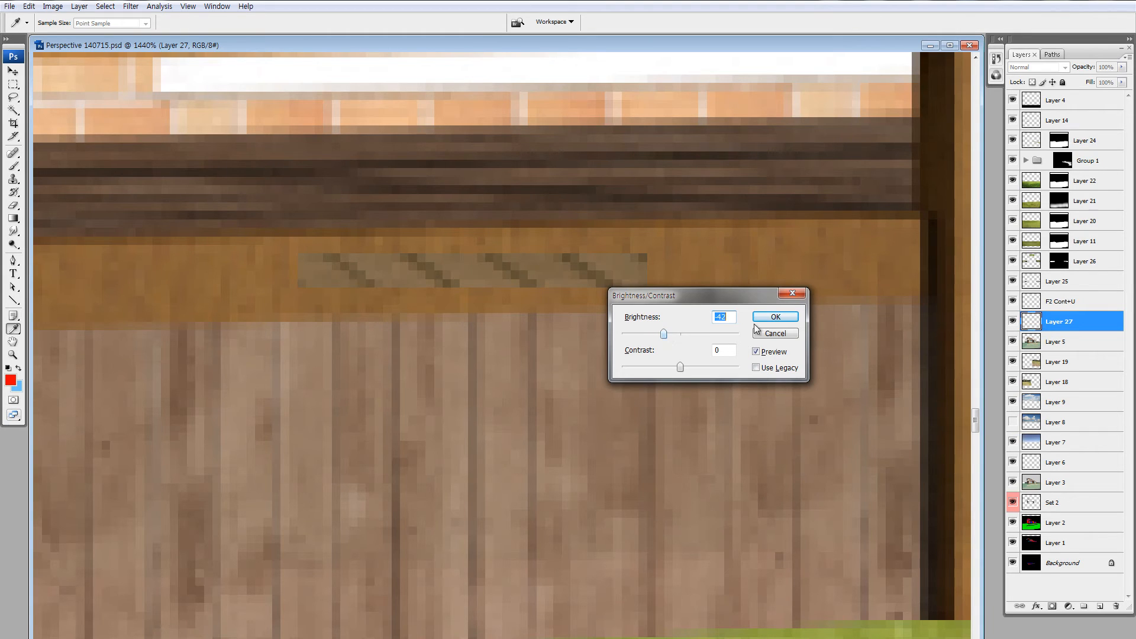
click(775, 317)
key(ctrl+b)
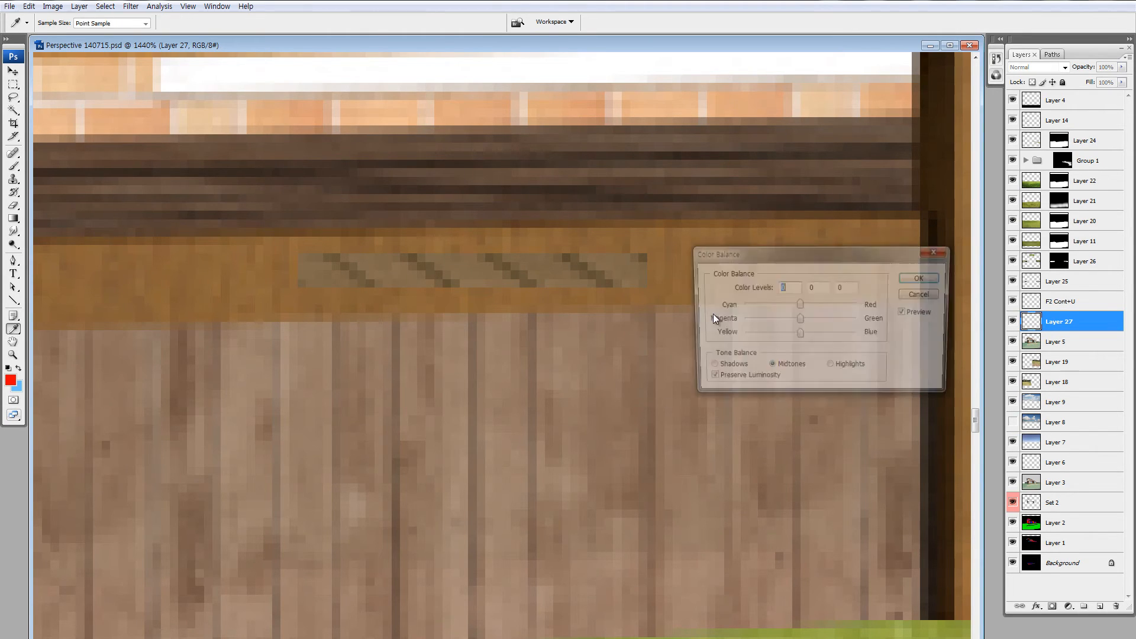
click(787, 336)
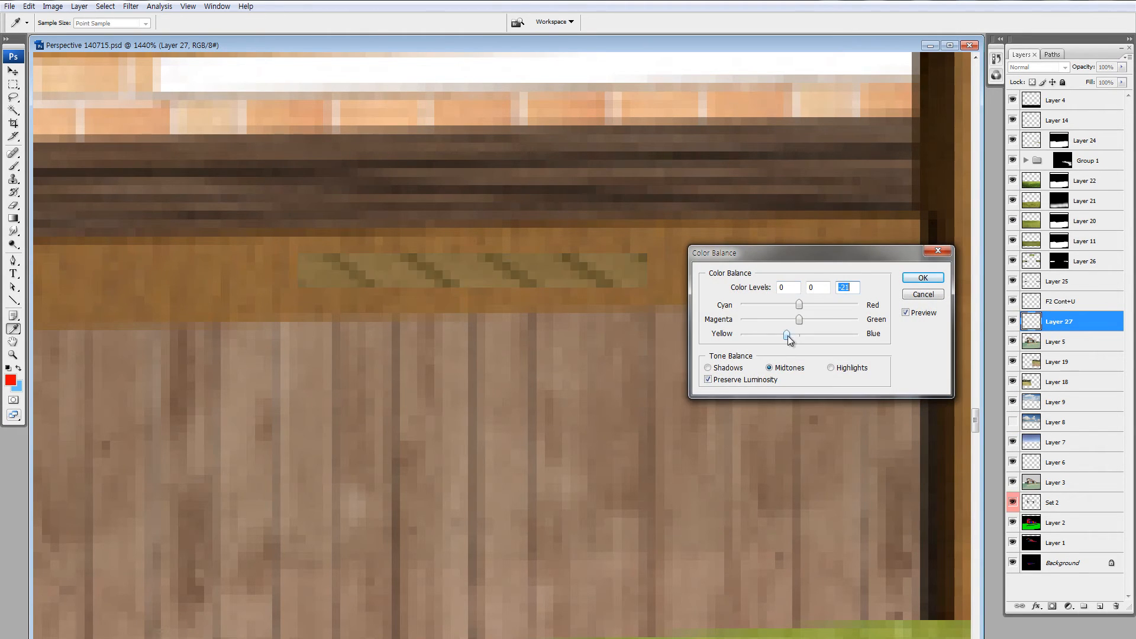
click(808, 305)
click(921, 277)
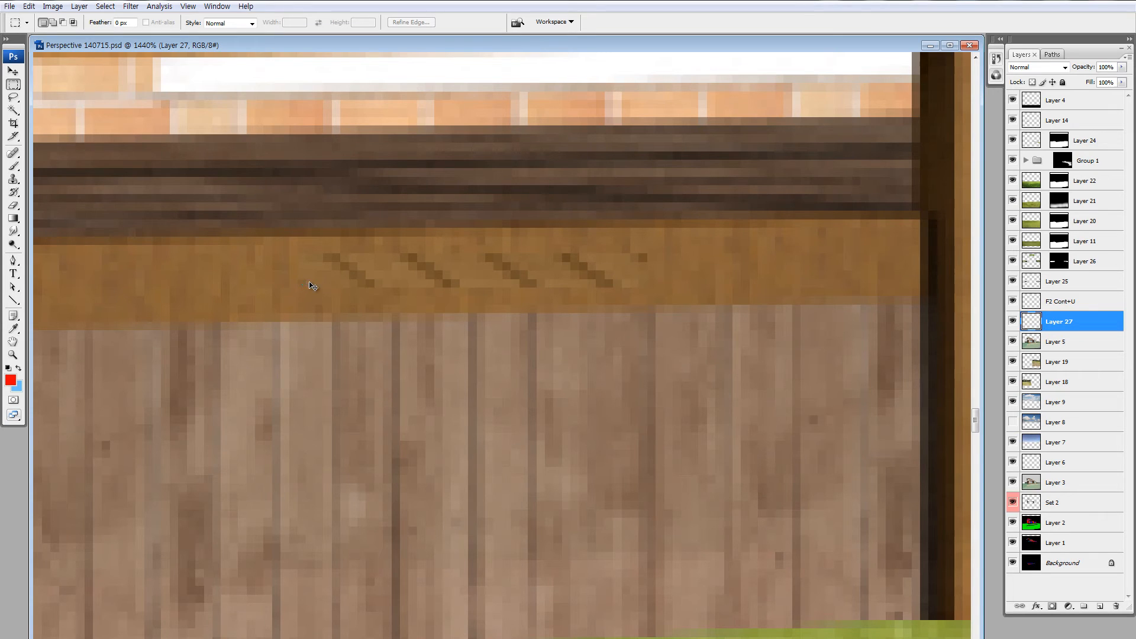
Fine-tune the strip with two Brightness/Contrast adjustments, brightness 1 followed by brightness -2.
key(alt+i)
text(ac)
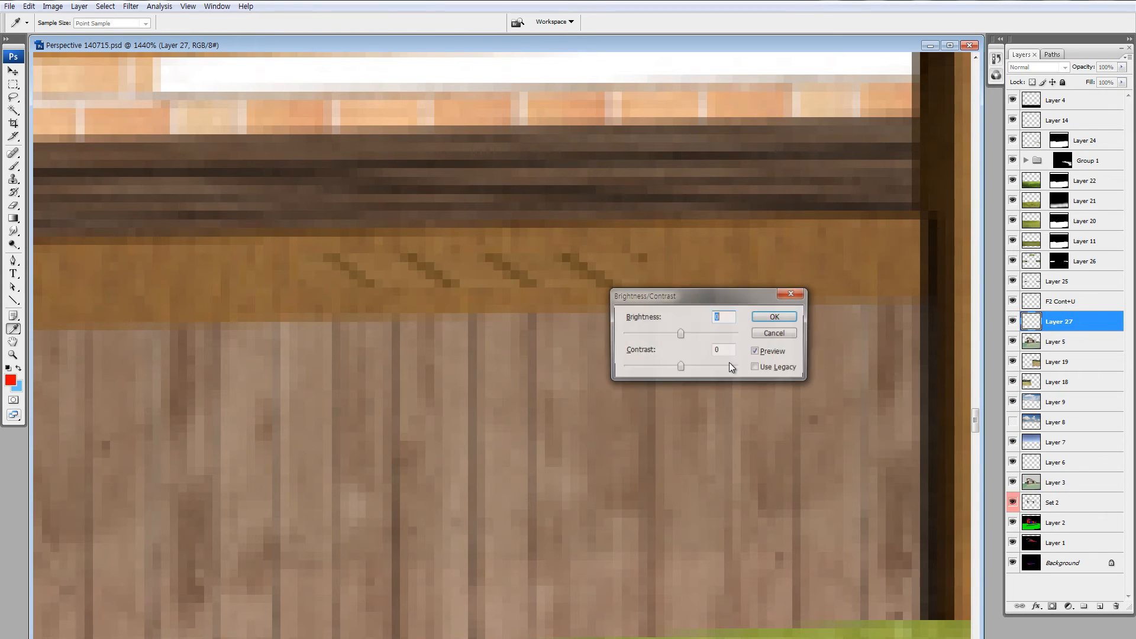
text(1)
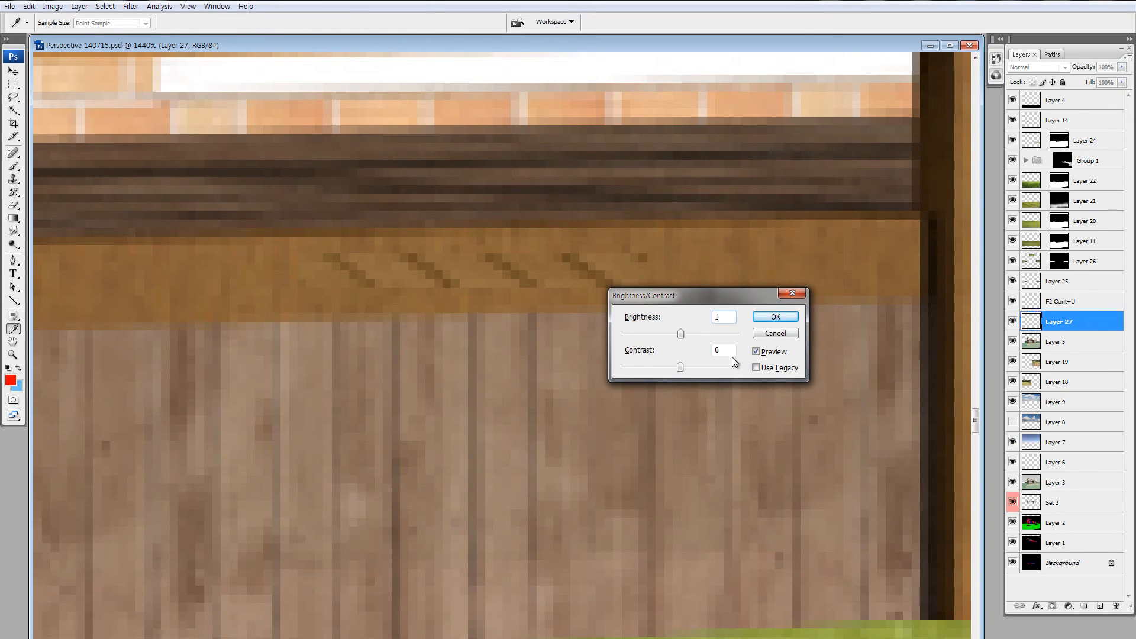
key(Return)
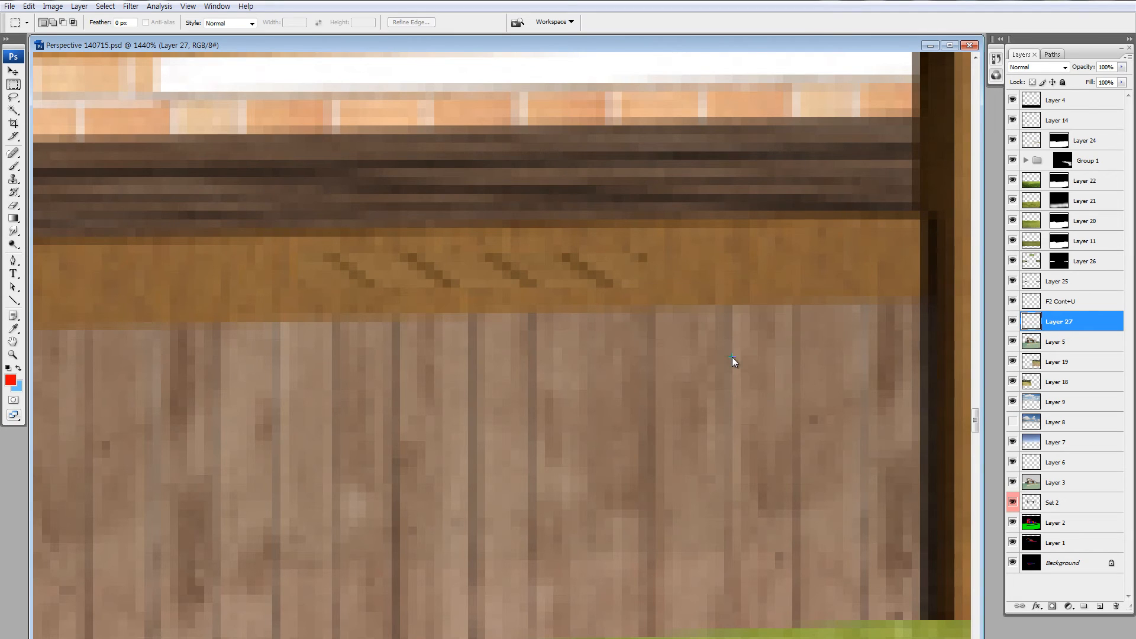
key(alt+i)
text(ac)
text(-2)
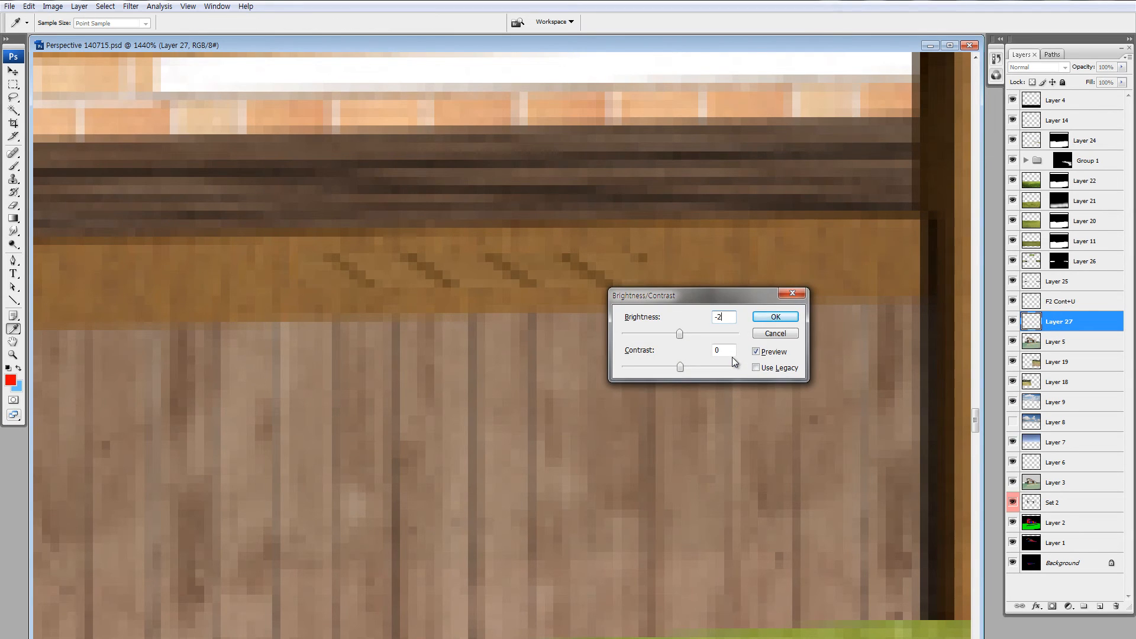
key(Return)
Lower the strip's lightness by 2 with Hue/Saturation.
key(ctrl+u)
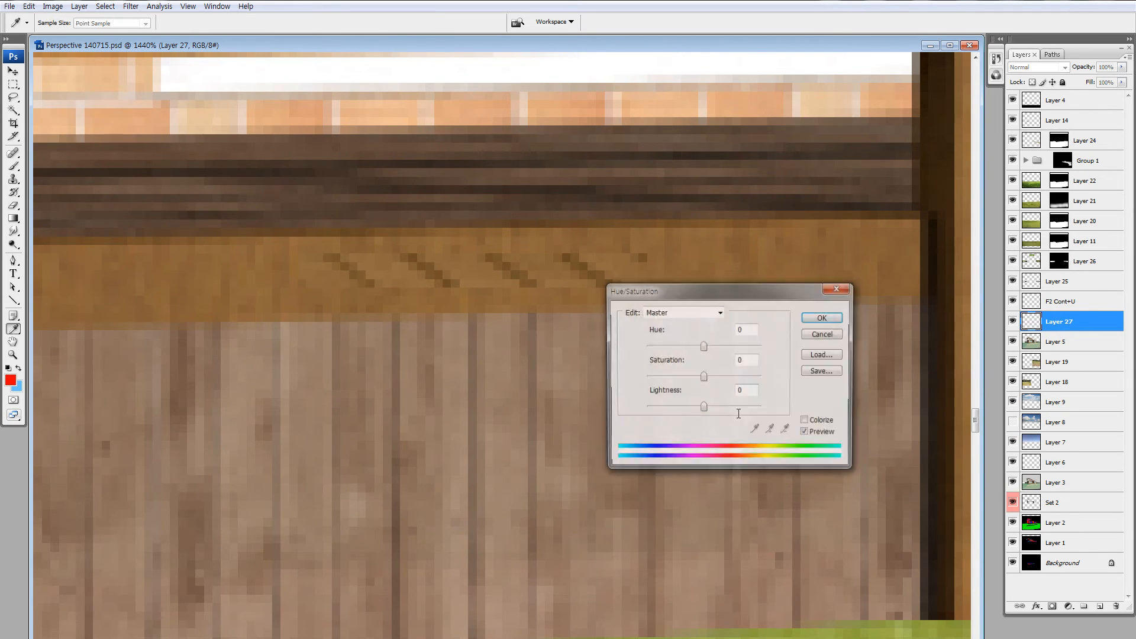
drag(744, 391, 699, 390)
text(-2)
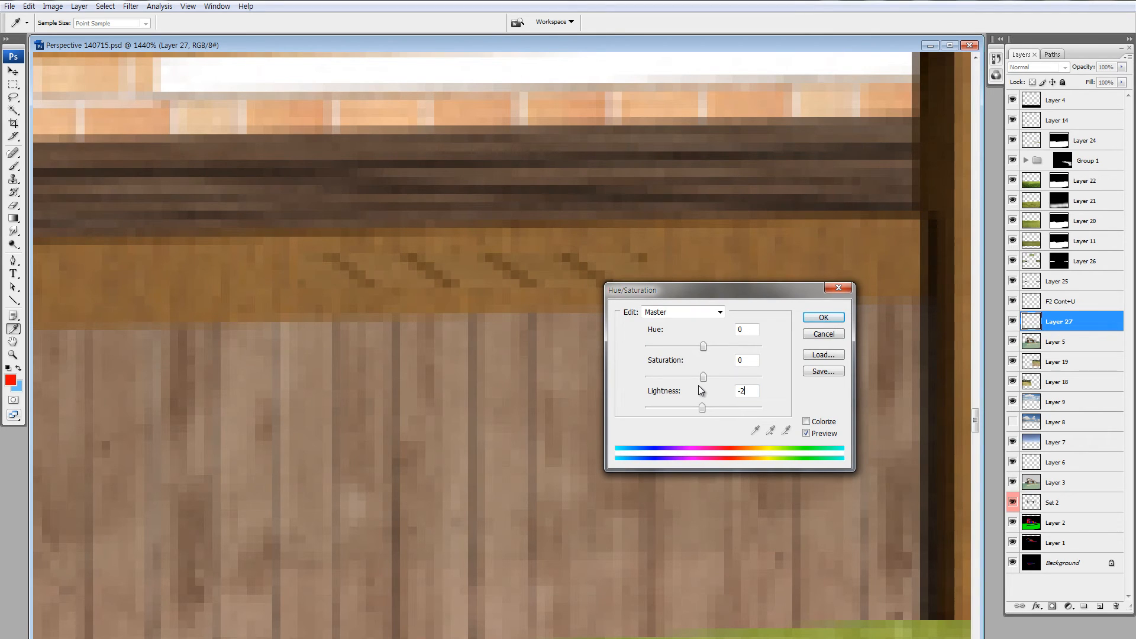
key(Return)
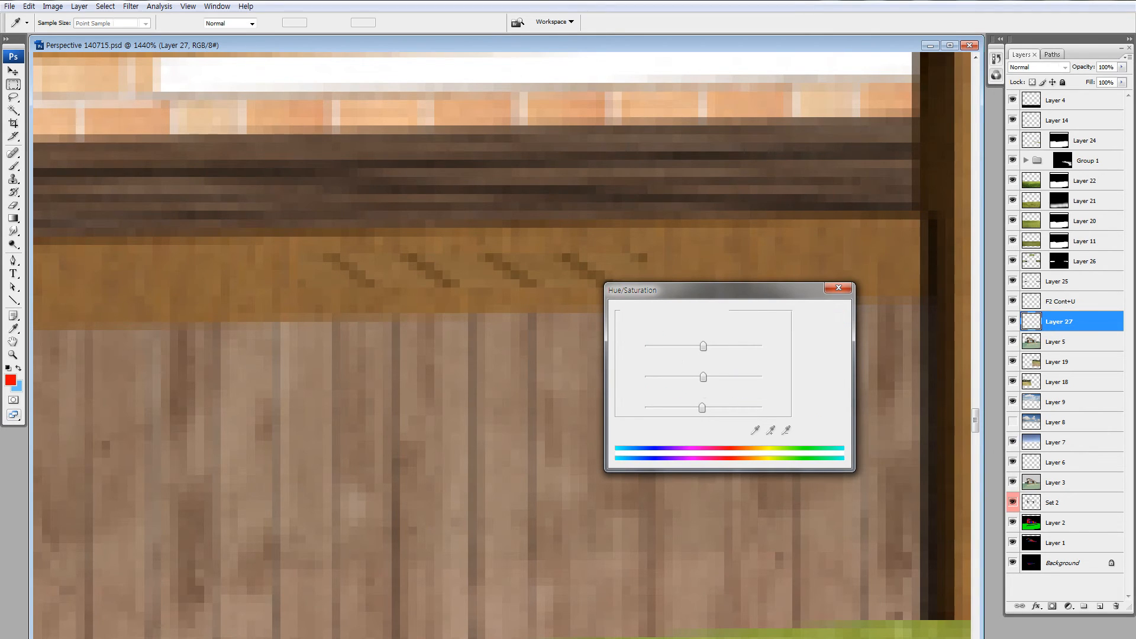
Delete the tile strip's layer and the F2 Cont+U text layer.
key(m)
key(ctrl+0)
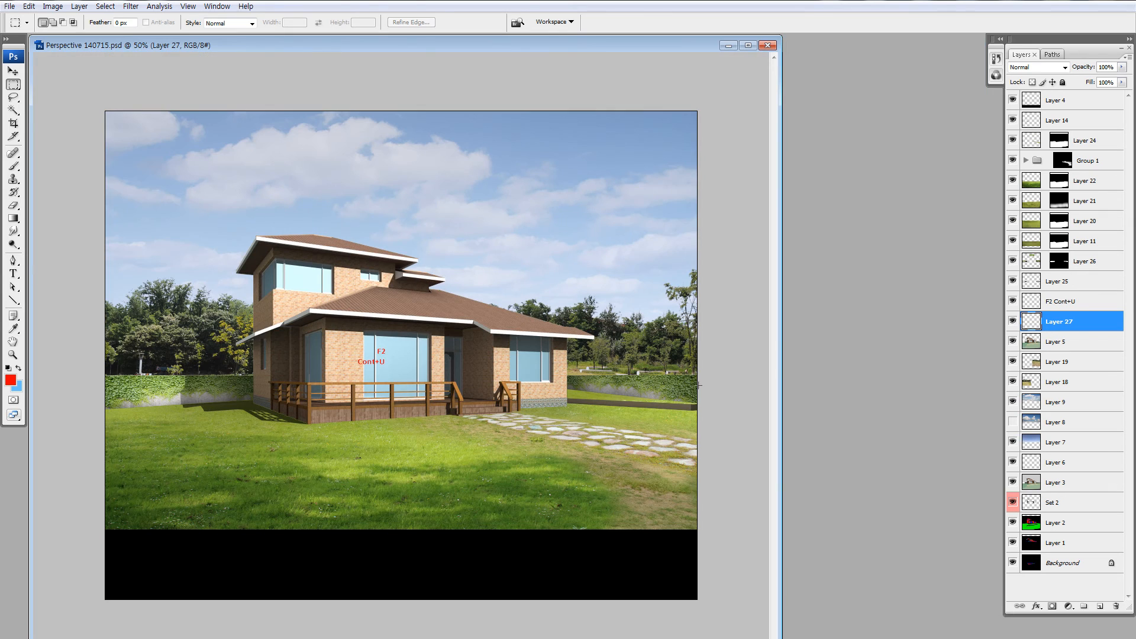
key(z)
drag(286, 310, 482, 465)
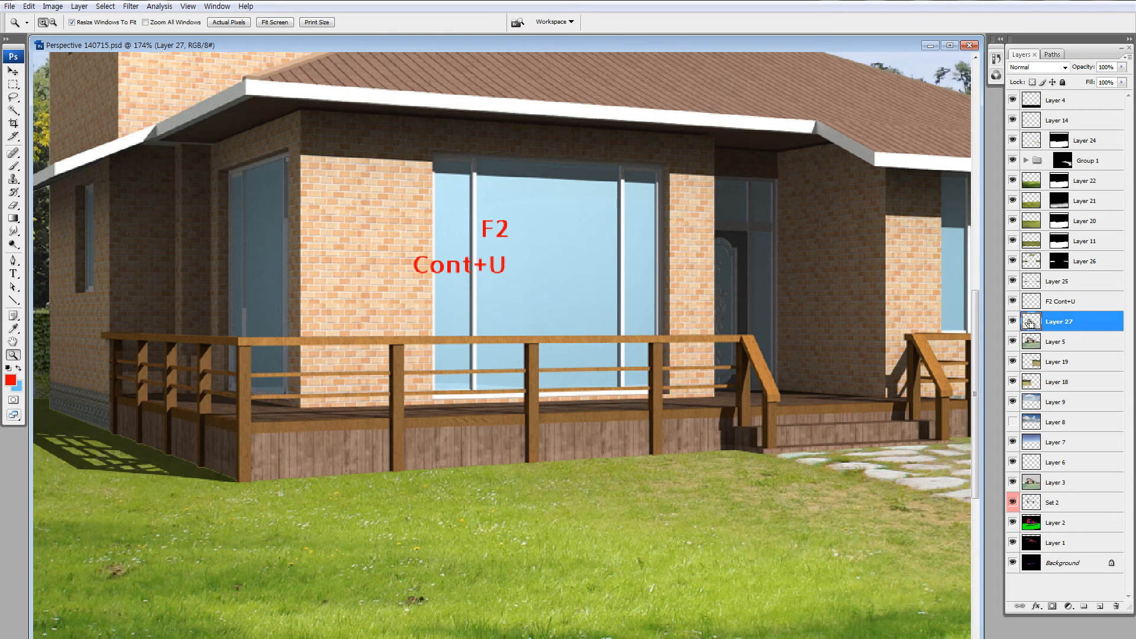
key(Delete)
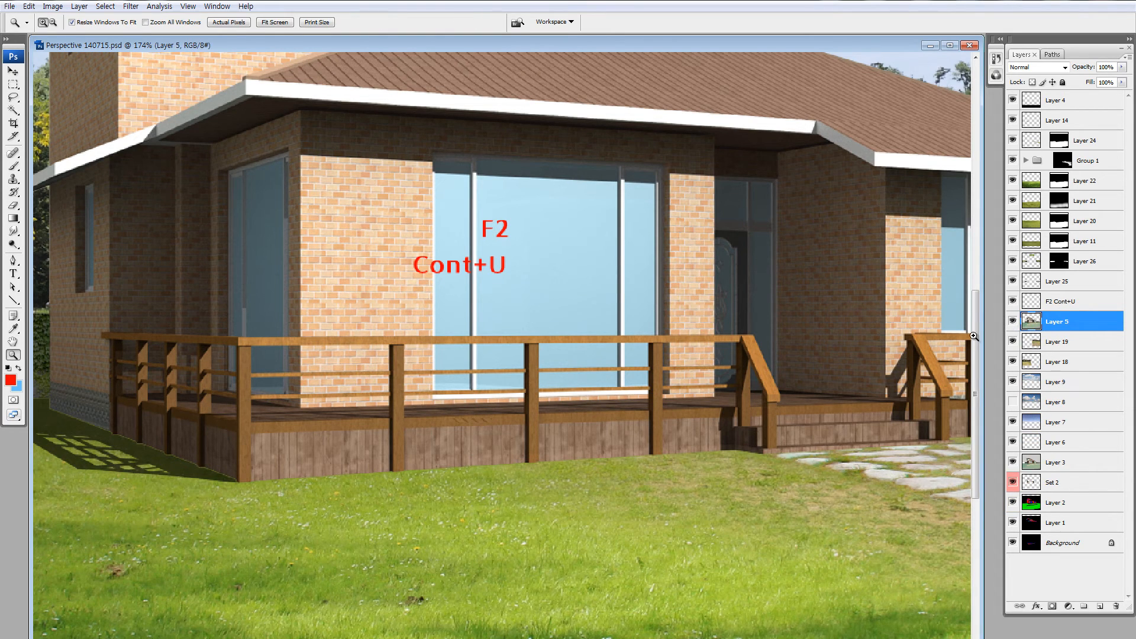
key(v)
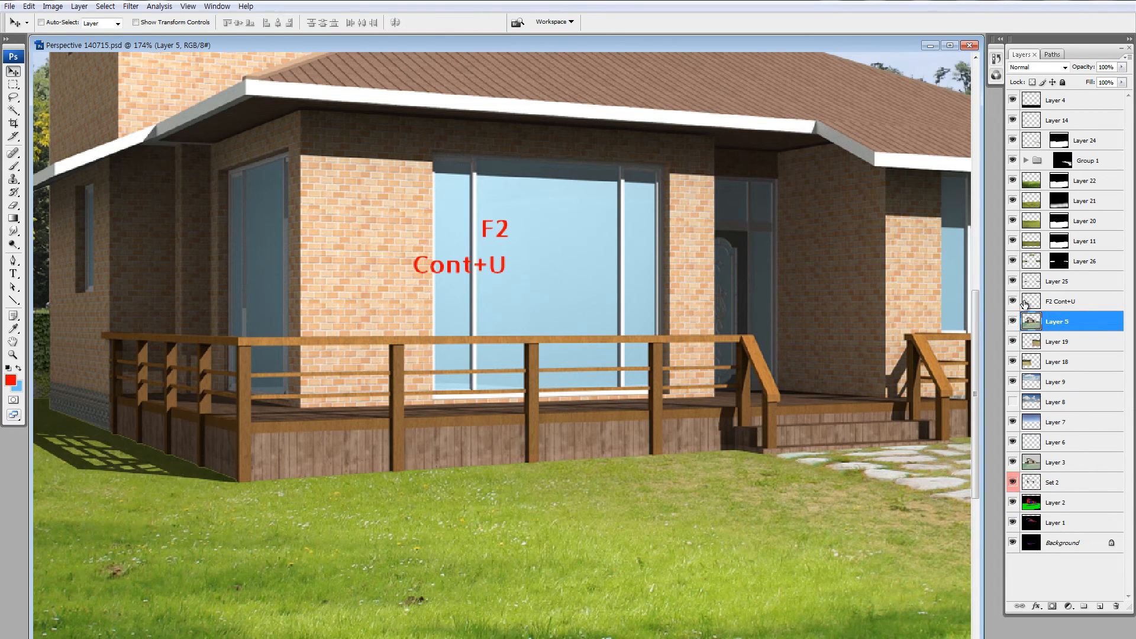
click(1026, 303)
drag(480, 278, 464, 315)
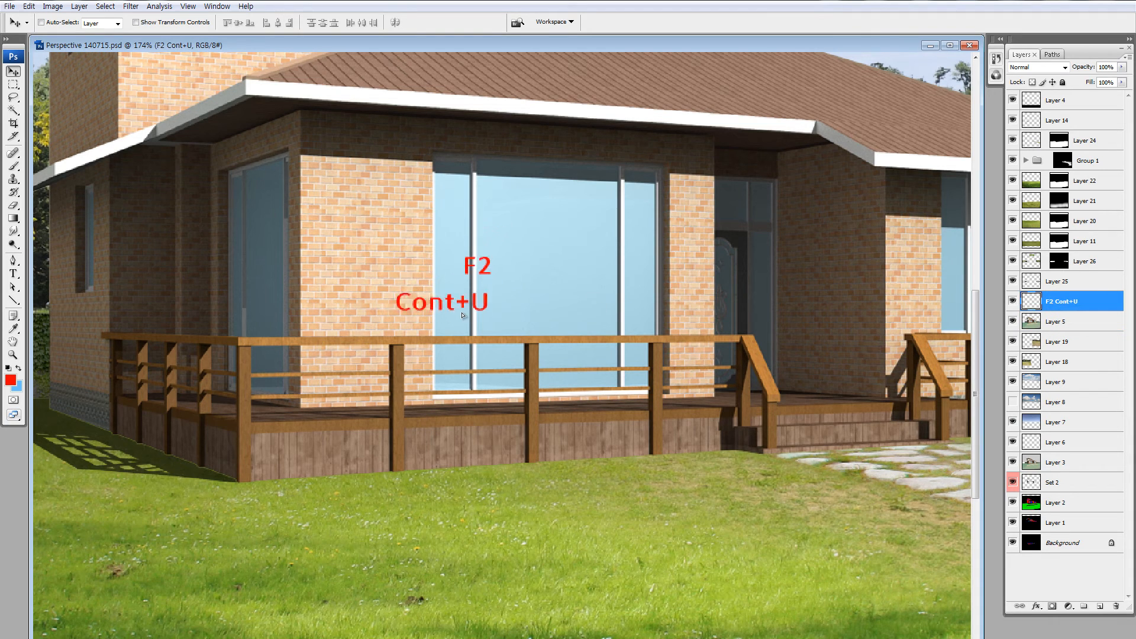
key(Delete)
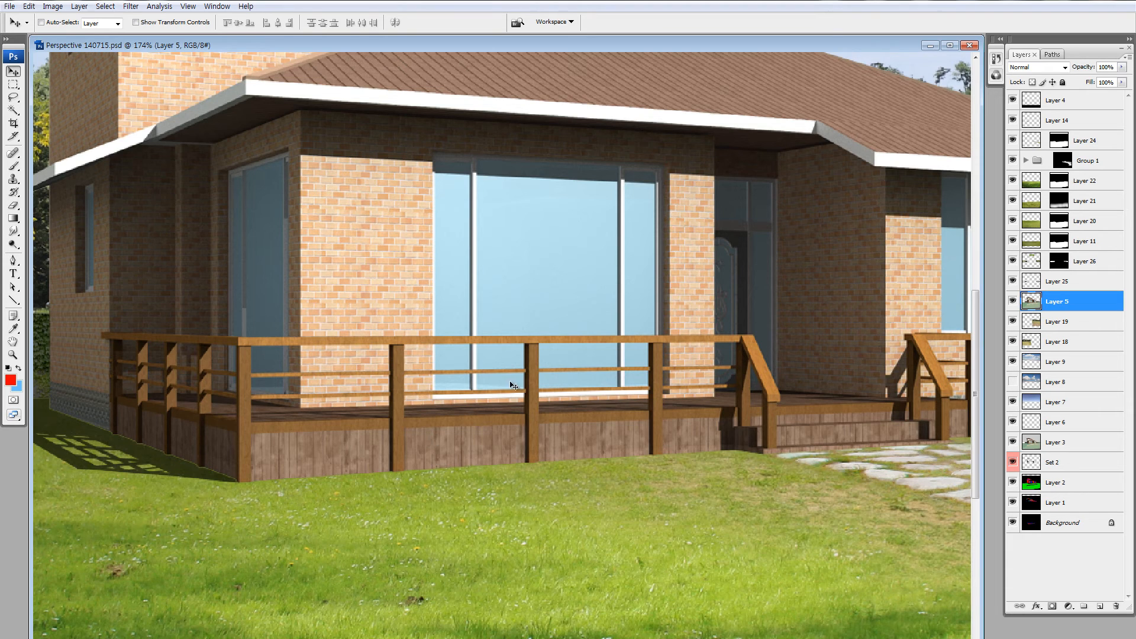
Copy a small square of the shaded brick wall from Layer 5 to a new layer and place it on the sunlit brick wall.
key(m)
drag(284, 193, 327, 250)
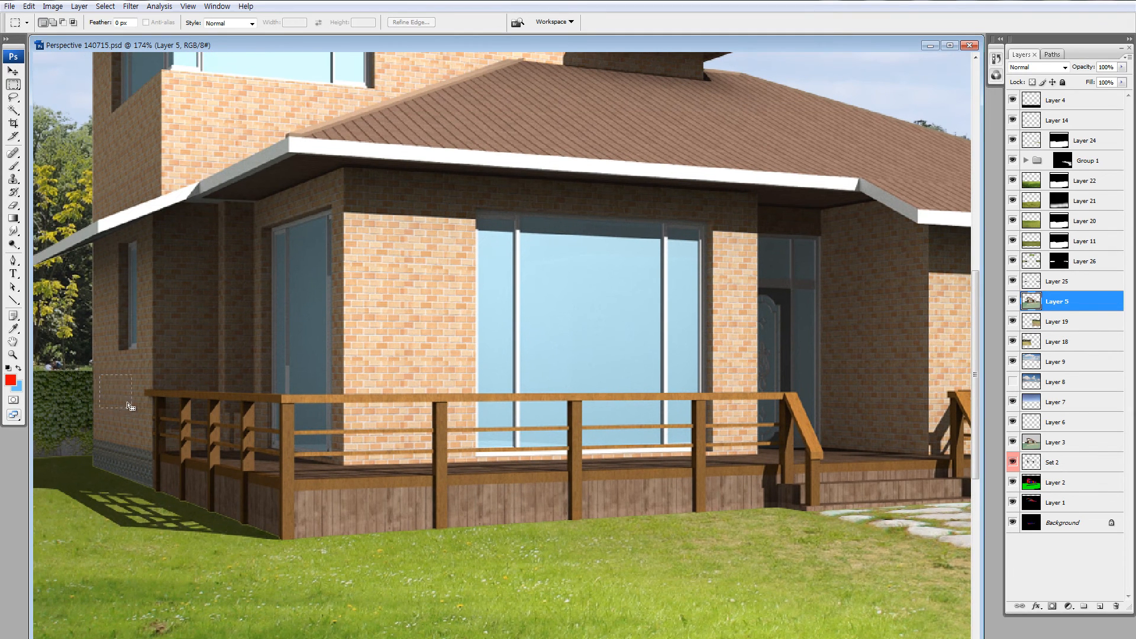
drag(393, 297, 425, 329)
key(ctrl+z)
key(ctrl+j)
key(v)
drag(145, 358, 440, 320)
Try lightening the dark brick sample to lightness +42 with Hue/Saturation, then cancel.
drag(361, 283, 530, 457)
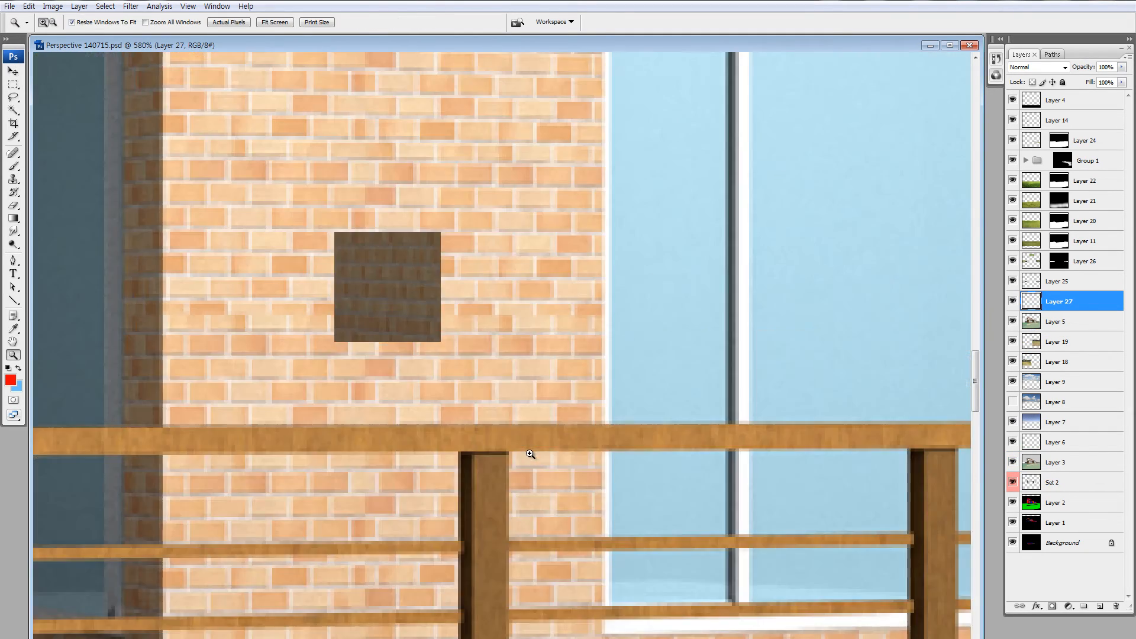
key(i)
key(ctrl+u)
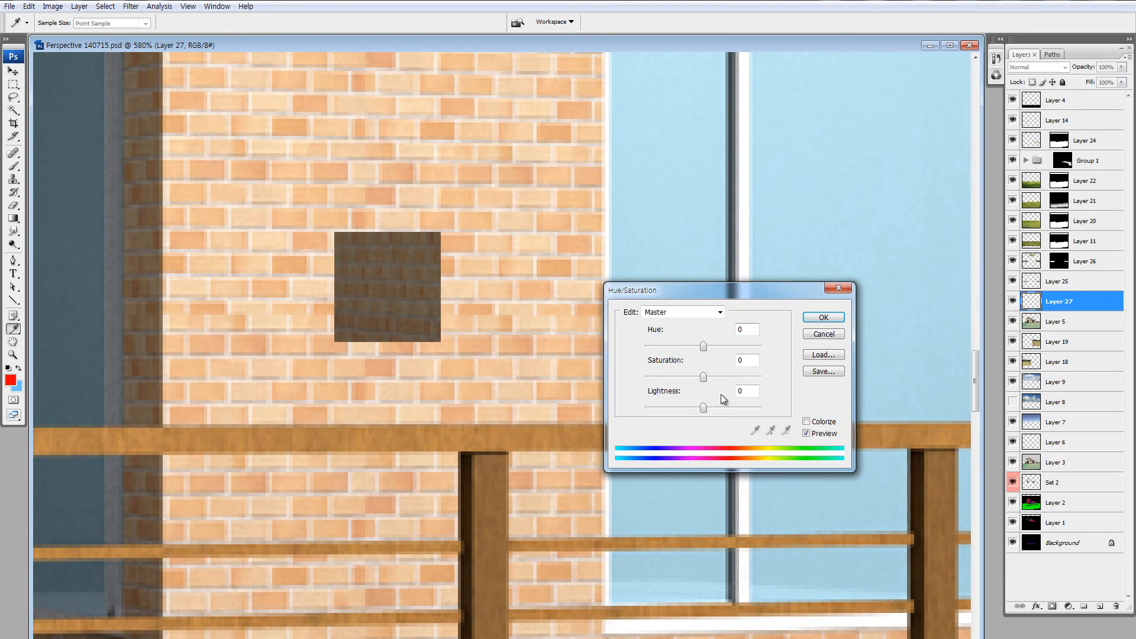
click(729, 407)
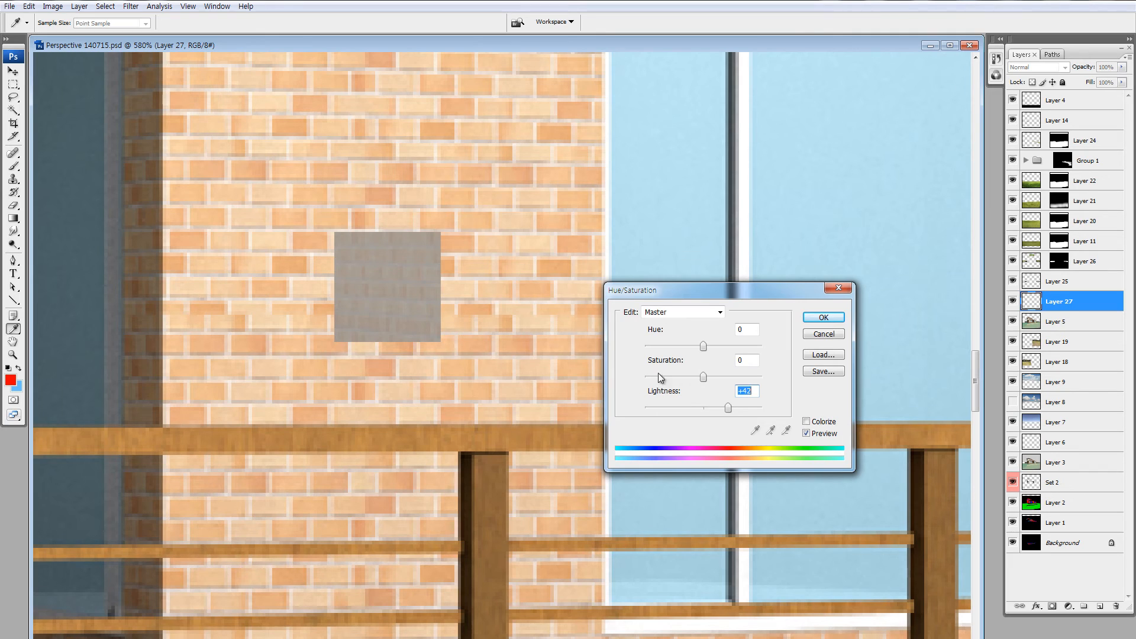
key(Escape)
Try brightening the dark brick sample to brightness +136 with Brightness/Contrast.
key(alt+i)
key(a)
key(c)
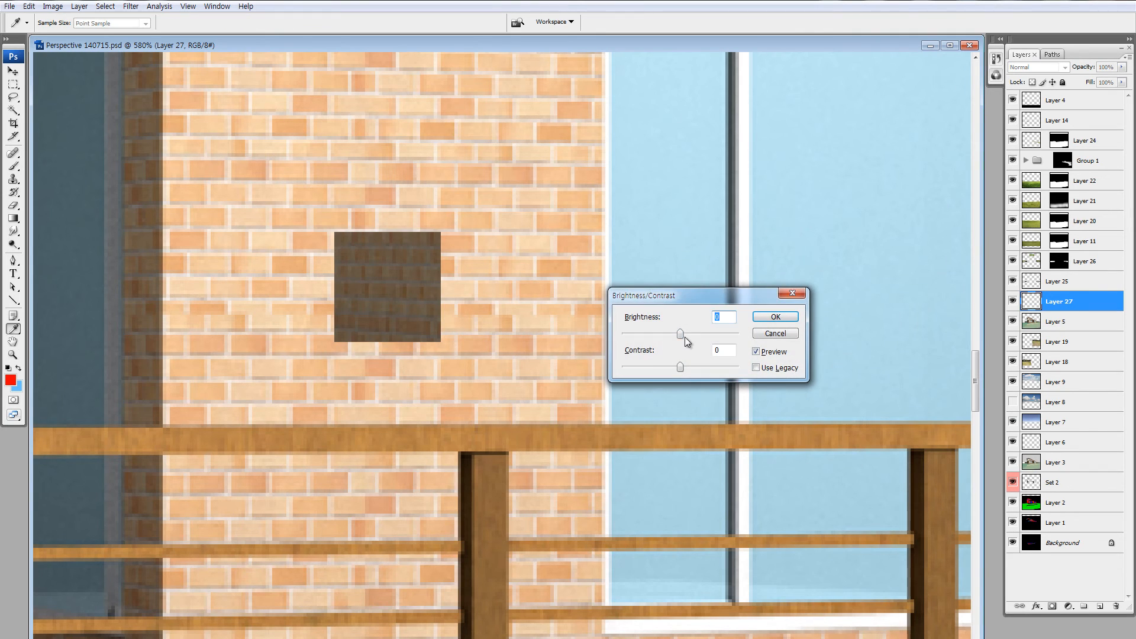
drag(691, 333, 734, 333)
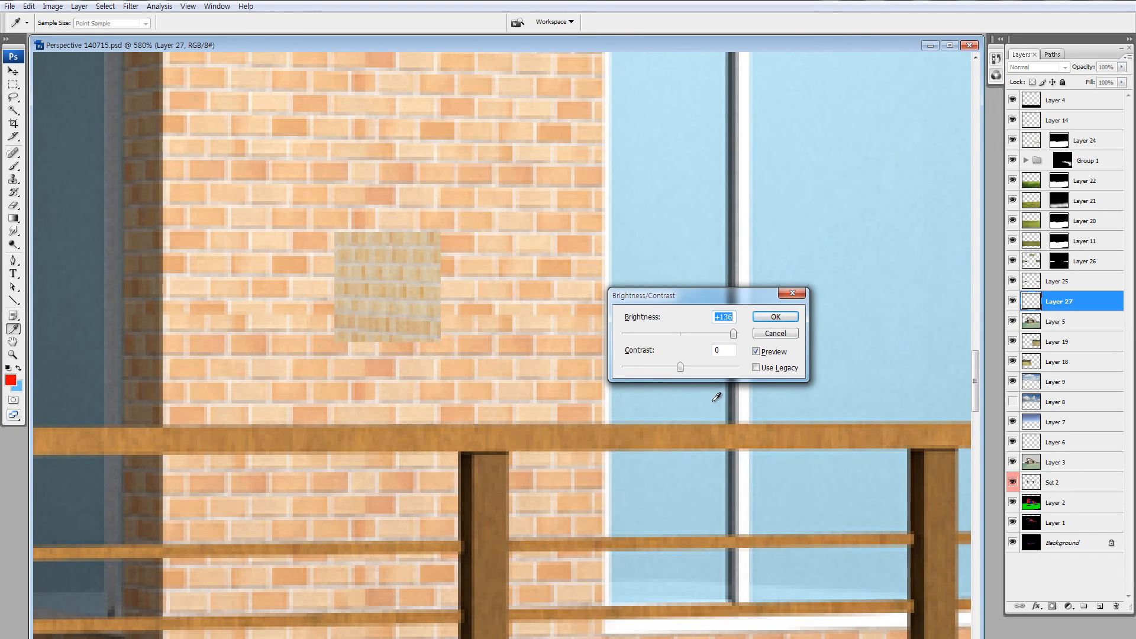
click(776, 318)
Try lightening the brick sample again to lightness +47 with Hue/Saturation, then cancel.
key(ctrl+u)
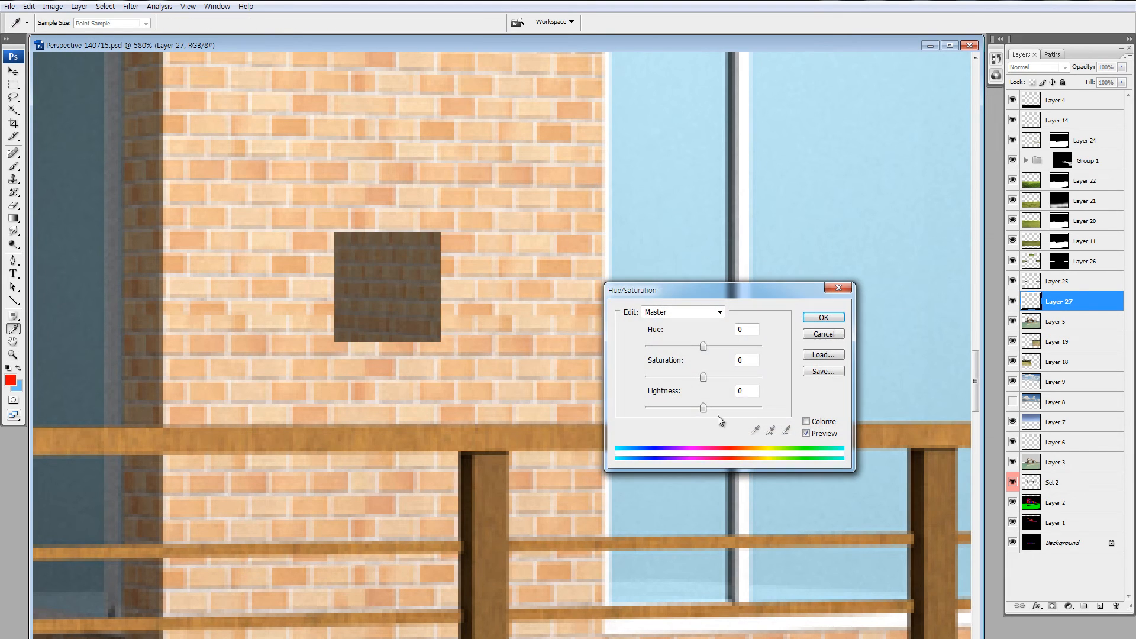
mouse_move(719, 415)
mouse_down()
mouse_move(751, 412)
mouse_move(728, 418)
mouse_up()
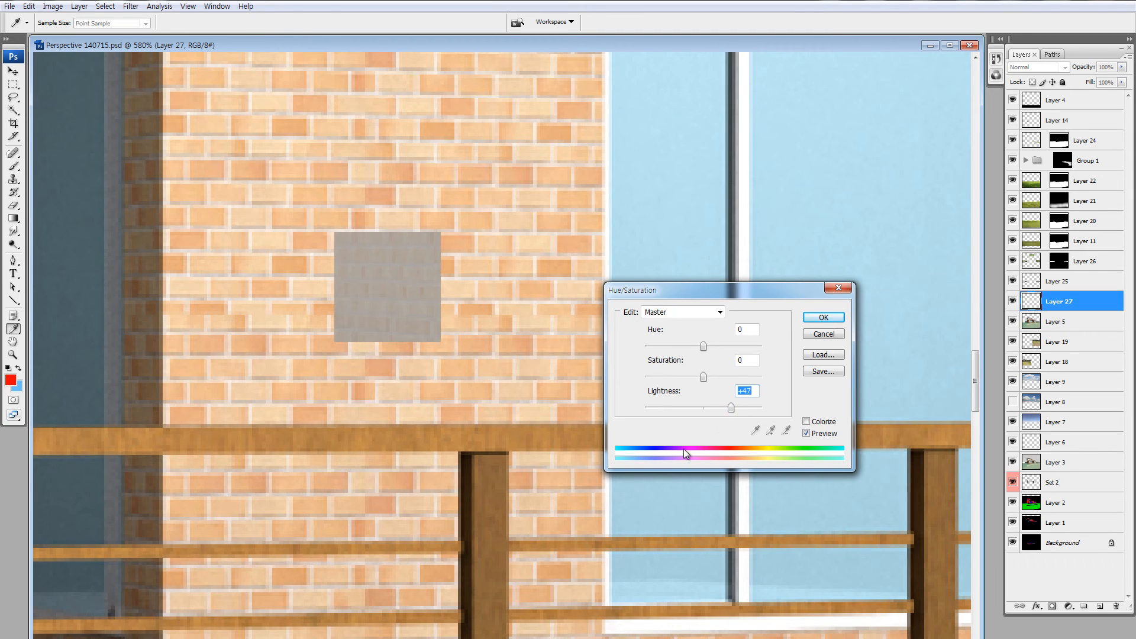
key(Escape)
Return to the whole image and delete the brick sample's layer.
key(z)
key(ctrl+0)
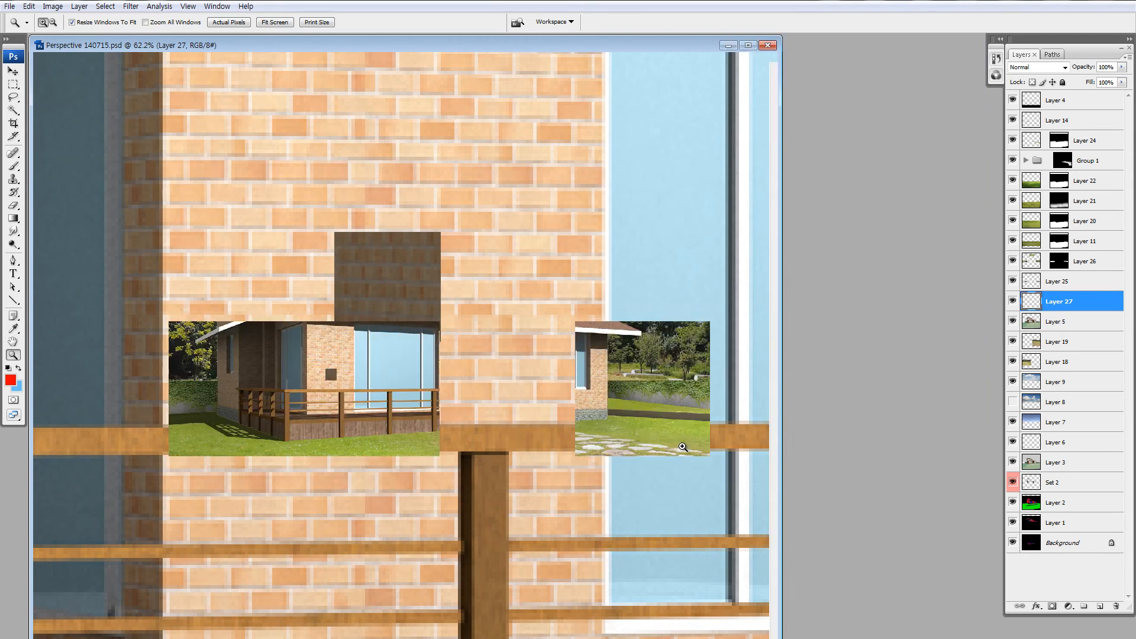
key(v)
key(Delete)
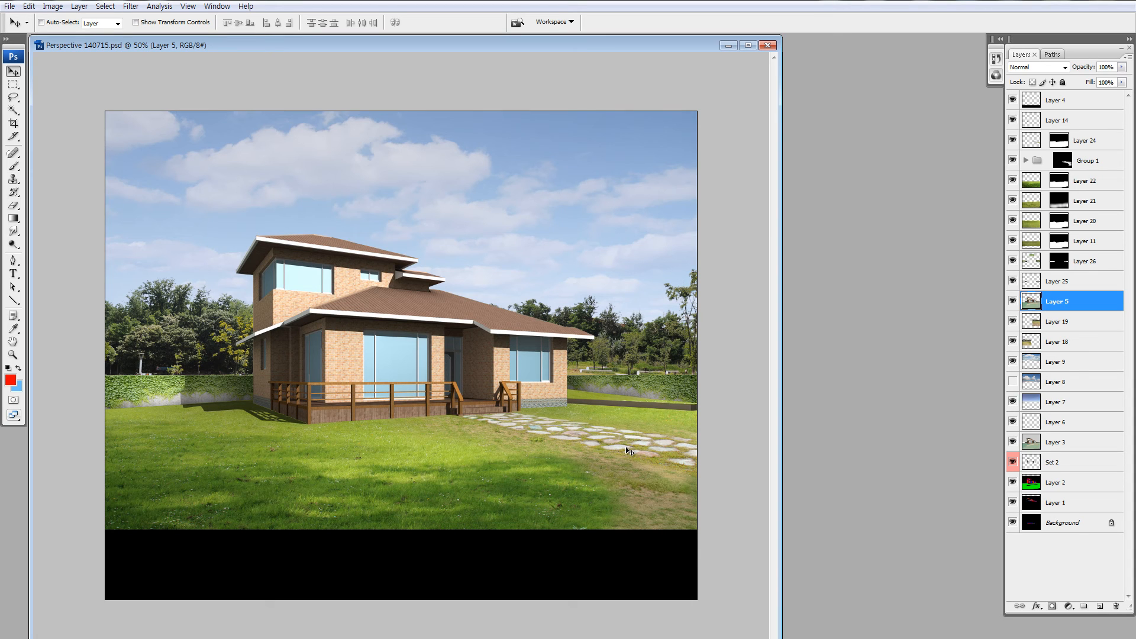
key(z)
drag(172, 240, 420, 422)
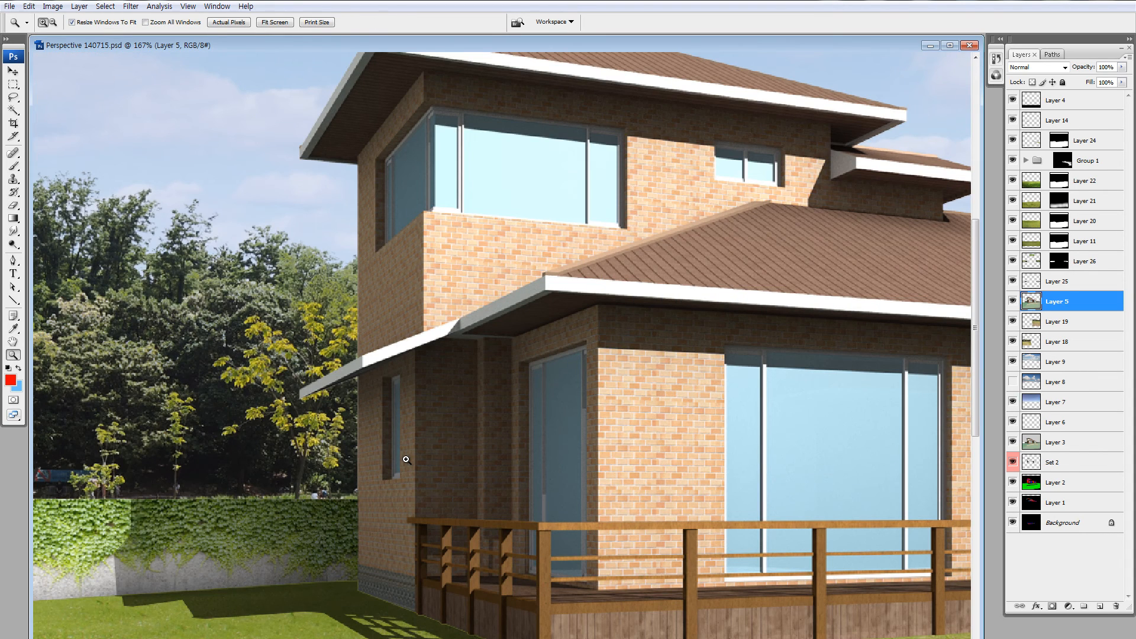
key(v)
key(shift+Right)
key(shift+Right)
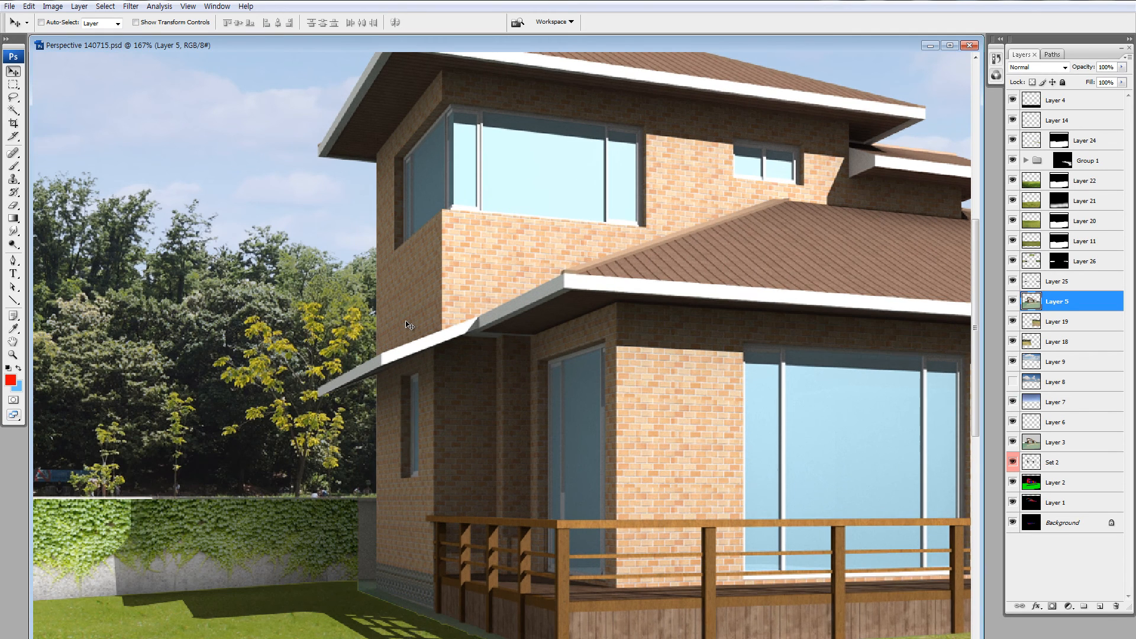
key(ctrl+z)
Copy a small patch of the upper floor's shaded side glass to a new layer and place it on the bright front window.
key(m)
key(space)
drag(421, 262, 394, 380)
drag(369, 285, 495, 295)
key(ctrl+j)
key(v)
key(z)
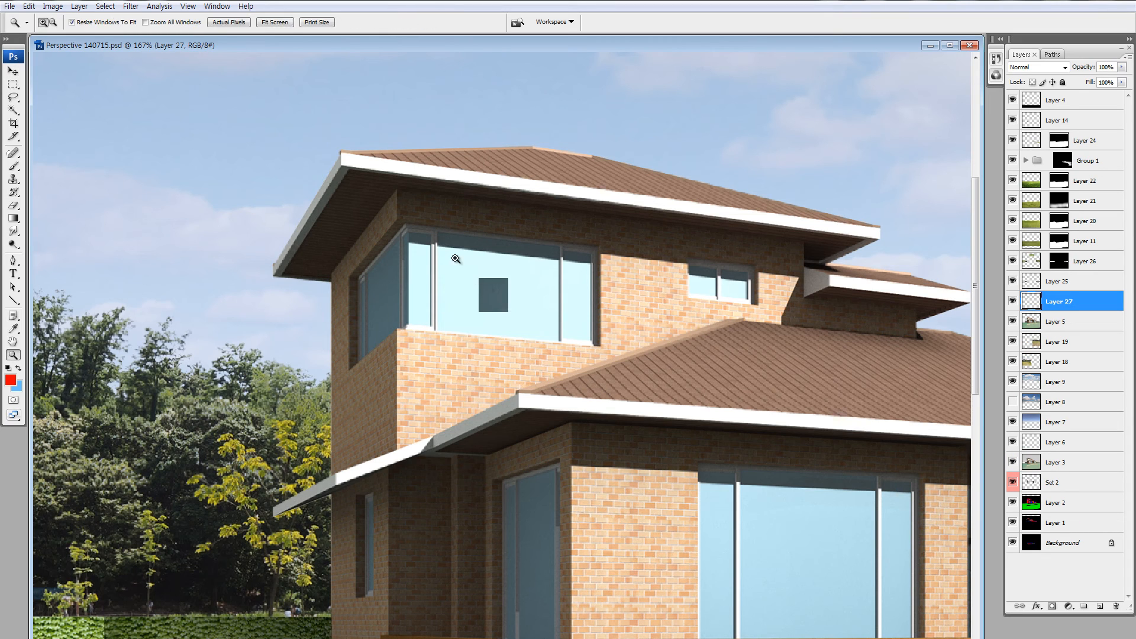
Lighten the dark glass sample to lightness +65 with Hue/Saturation.
drag(455, 259, 570, 373)
key(alt+i)
key(a)
key(c)
key(Escape)
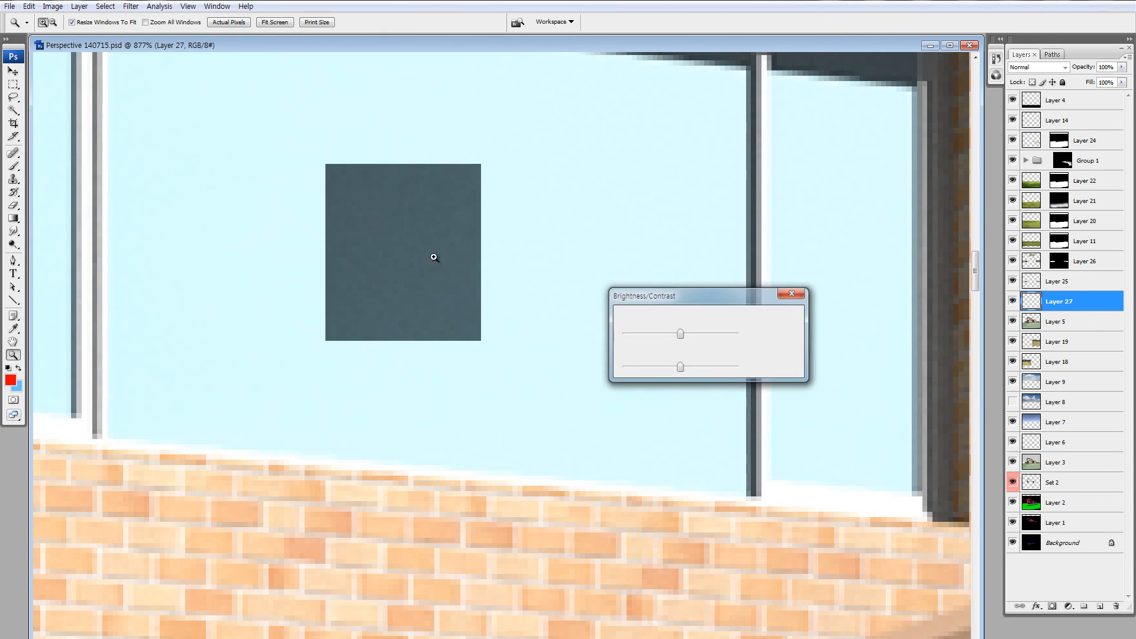
key(ctrl+u)
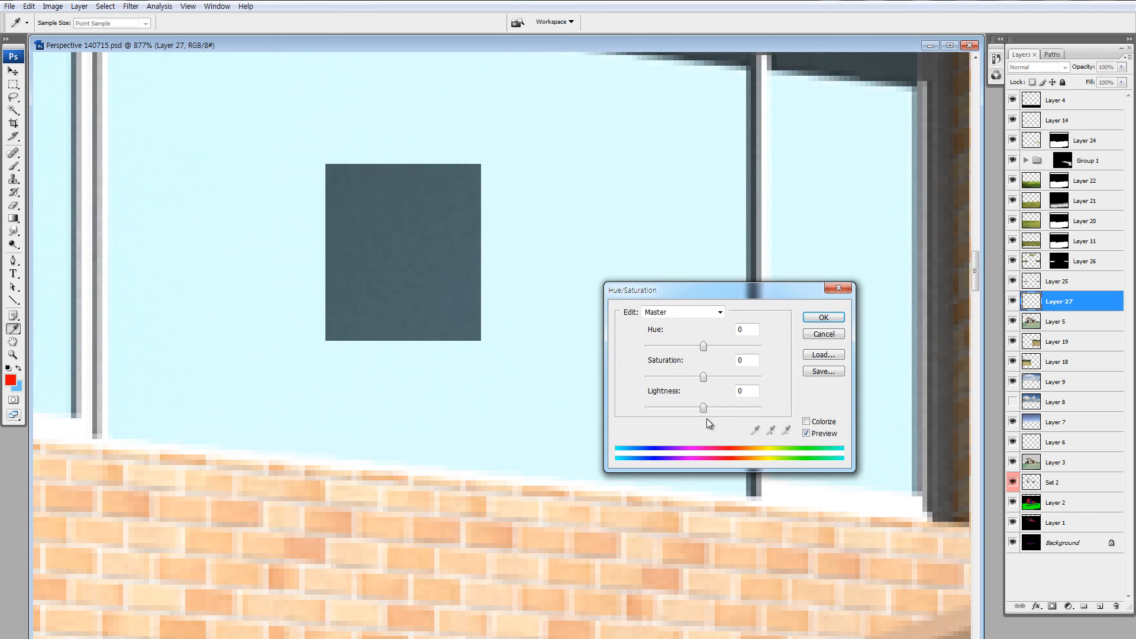
drag(703, 407, 742, 408)
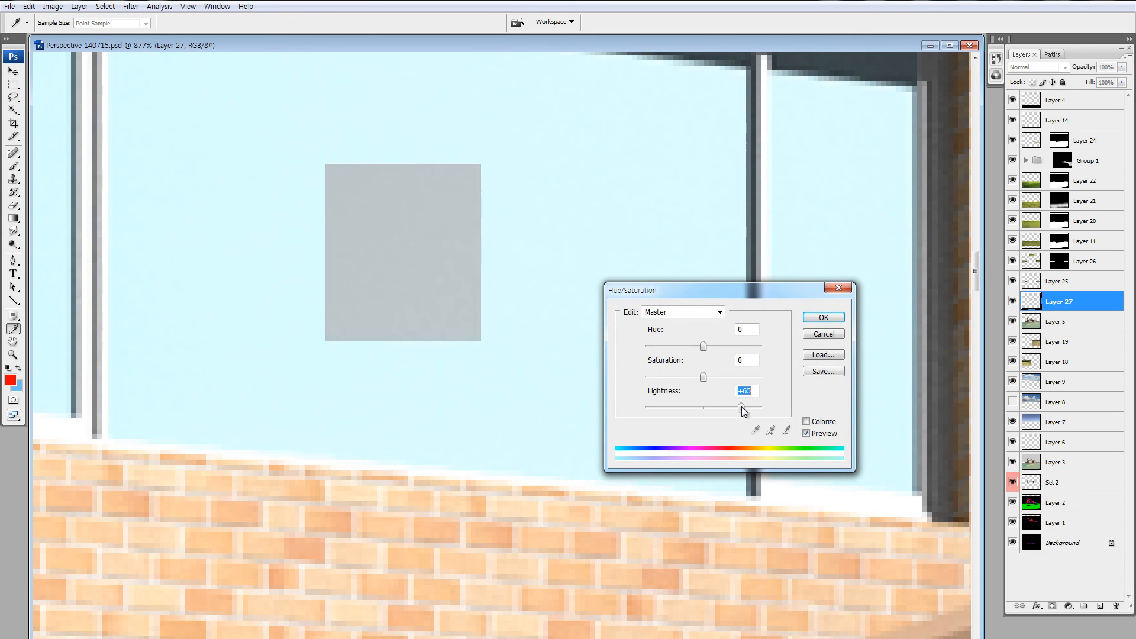
click(823, 318)
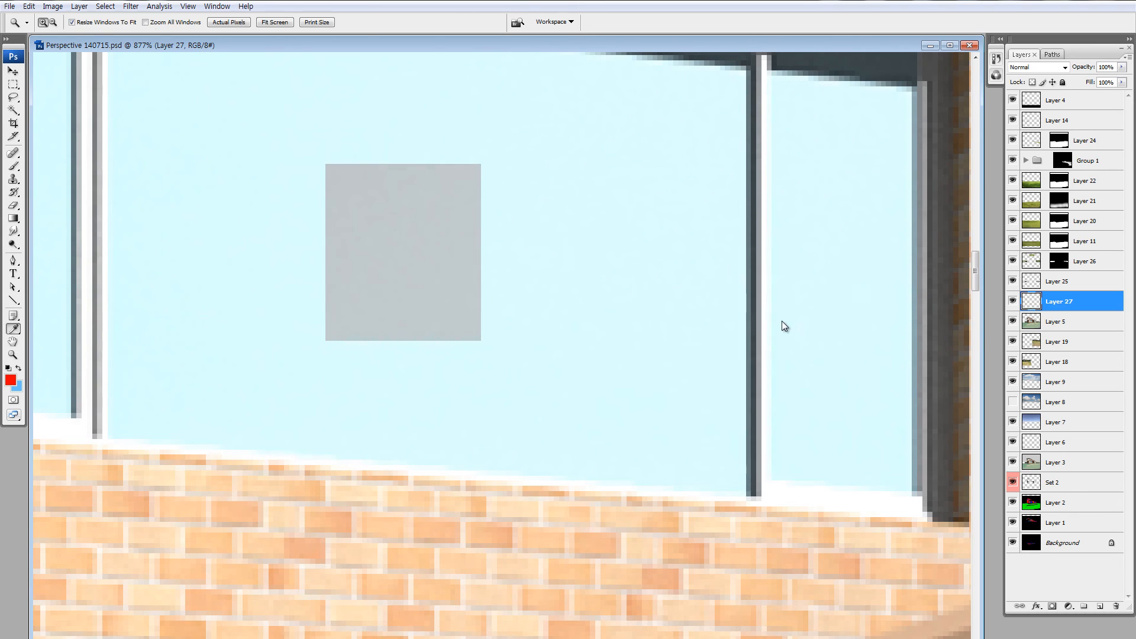
Try tinting the lightened glass sample with Color Balance levels -49, 0, +20, then undo back to the dark original sample.
key(ctrl+b)
click(811, 336)
click(771, 305)
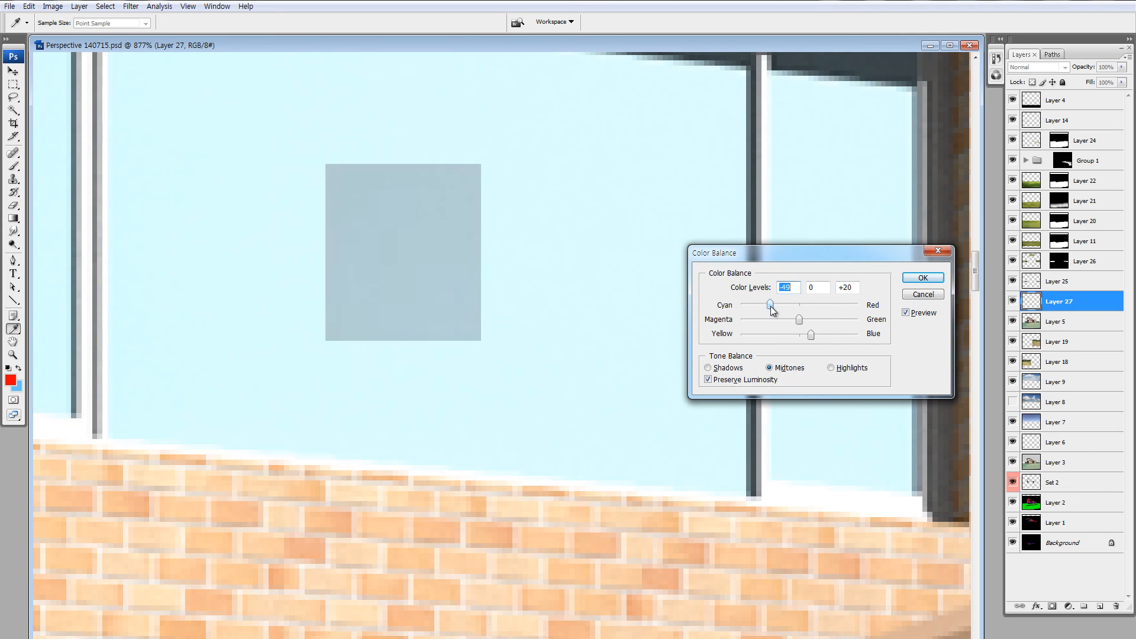
key(Return)
key(ctrl+alt+z)
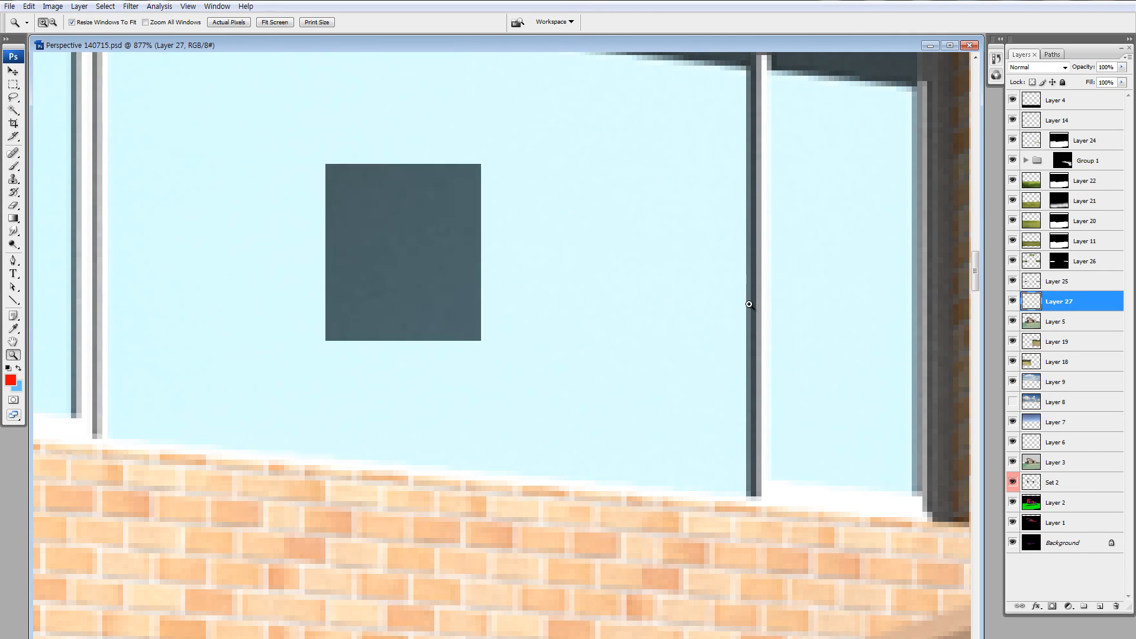
Brighten the dark glass sample to brightness +150 with Brightness/Contrast.
key(alt+i)
key(a)
key(c)
drag(681, 333, 753, 341)
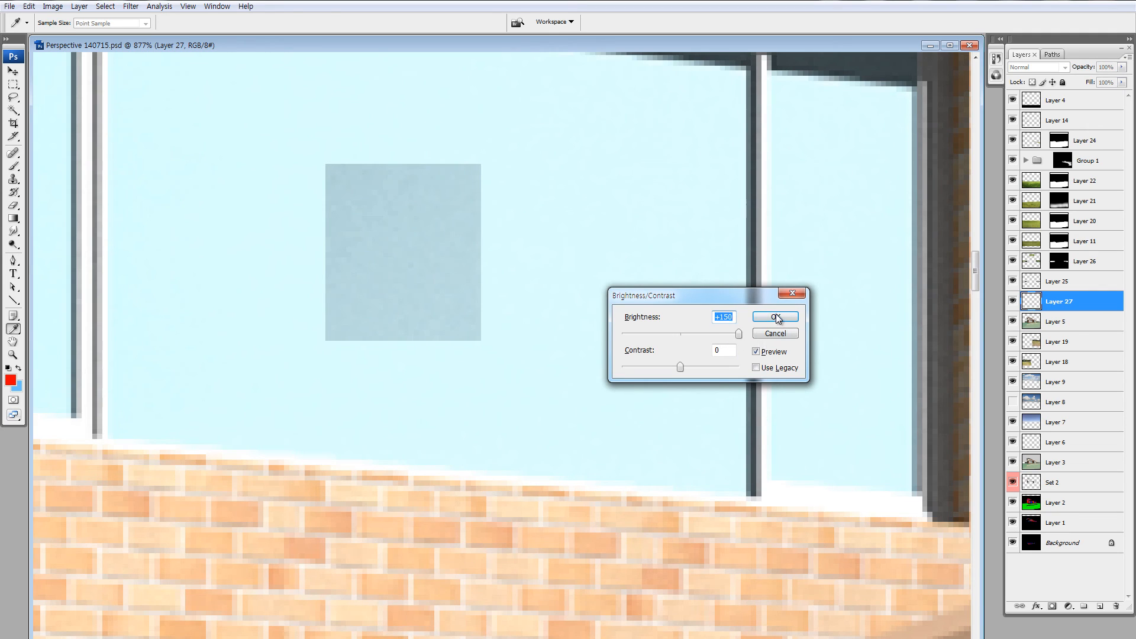
click(773, 318)
key(z)
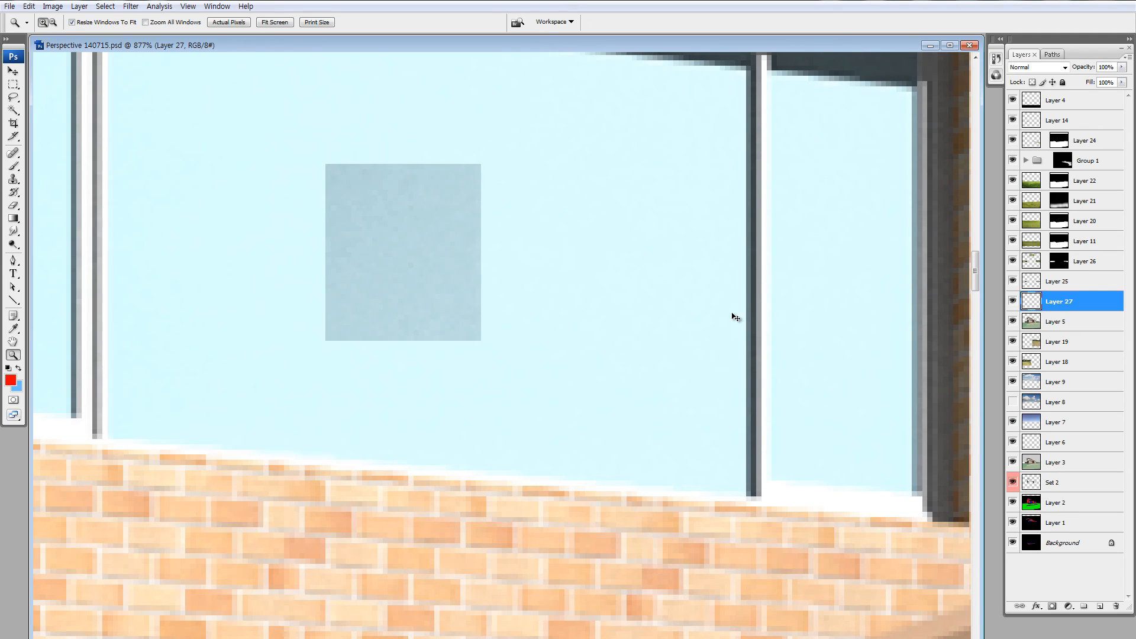
Shift the brightened glass sample's midtones slightly towards blue with Color Balance.
key(ctrl+b)
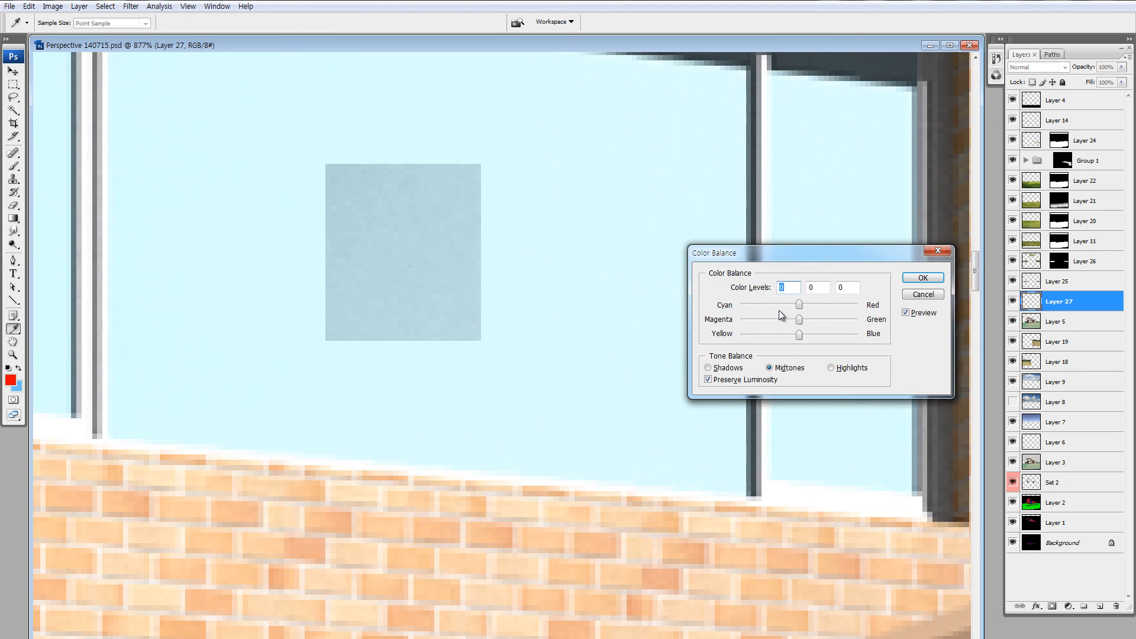
drag(800, 334, 812, 334)
click(922, 277)
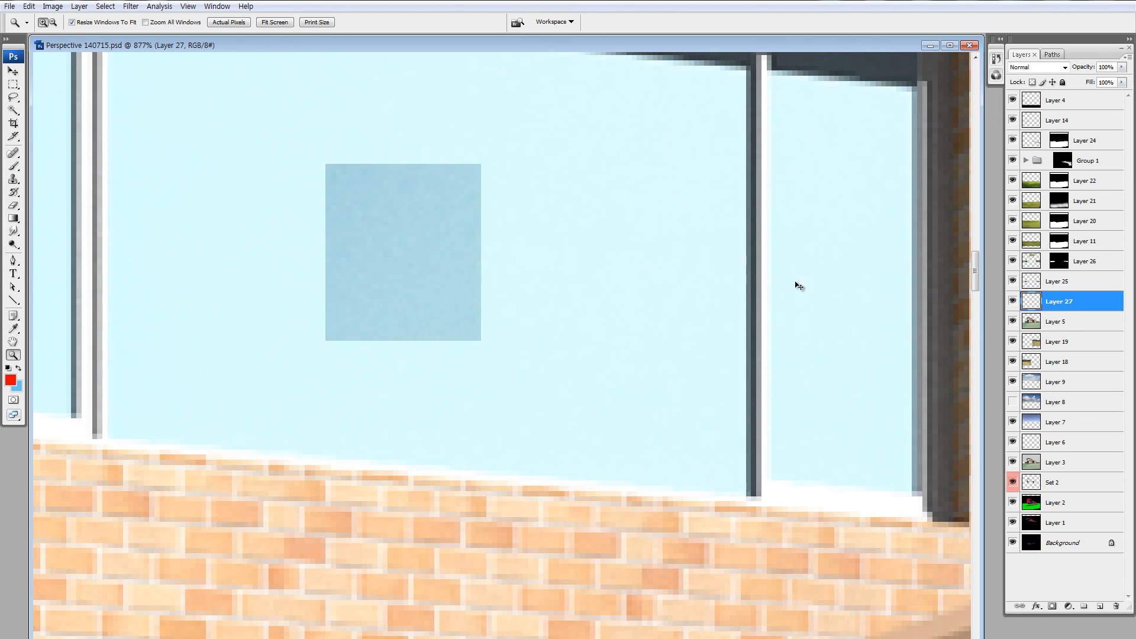
Lighten the blue-tinted glass sample to lightness +53 with Hue/Saturation.
key(ctrl+u)
drag(728, 408, 736, 409)
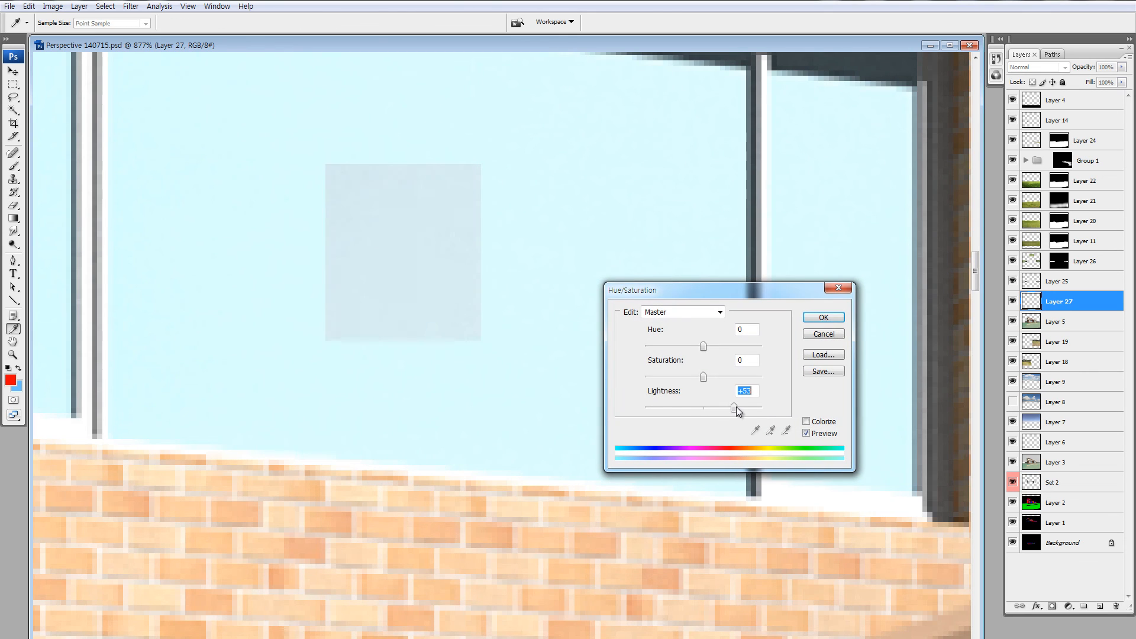
click(819, 318)
Try shifting the pale glass sample's midtones further towards blue with Color Balance, then cancel.
key(ctrl+b)
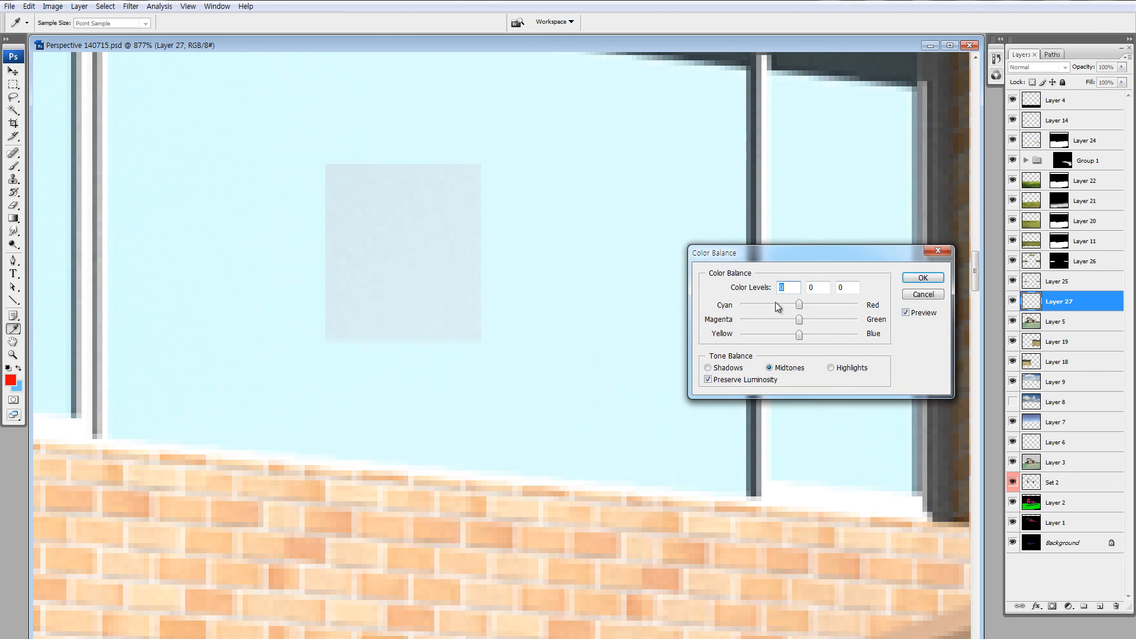
drag(806, 332, 827, 336)
click(910, 302)
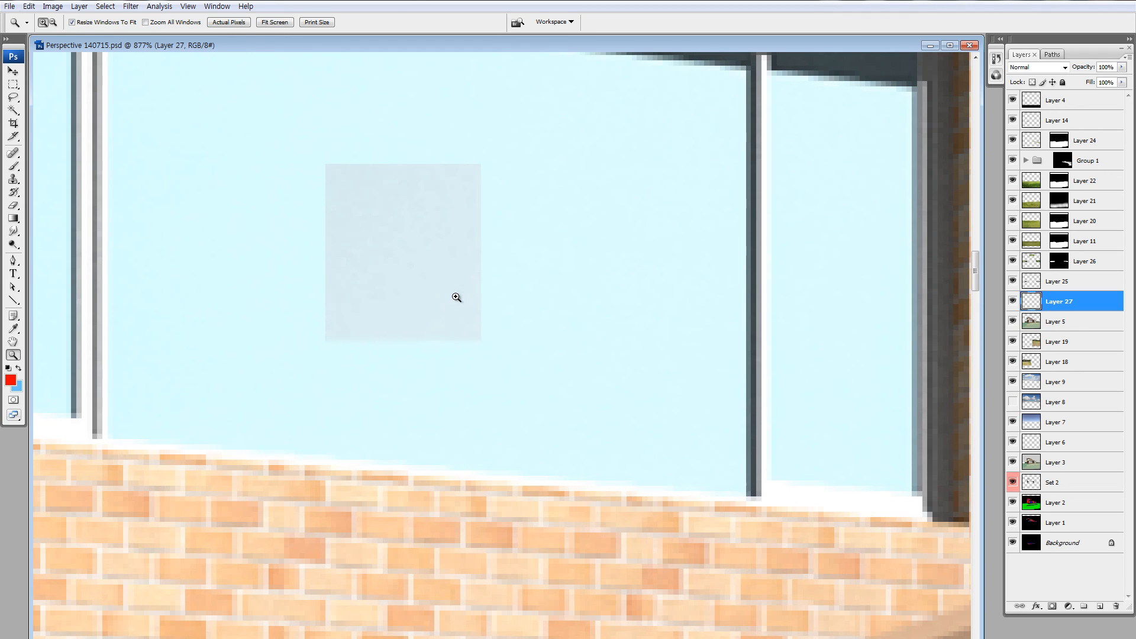
Nudge the glass sample down the window, delete its layer, and return to the whole image.
key(v)
drag(403, 265, 399, 299)
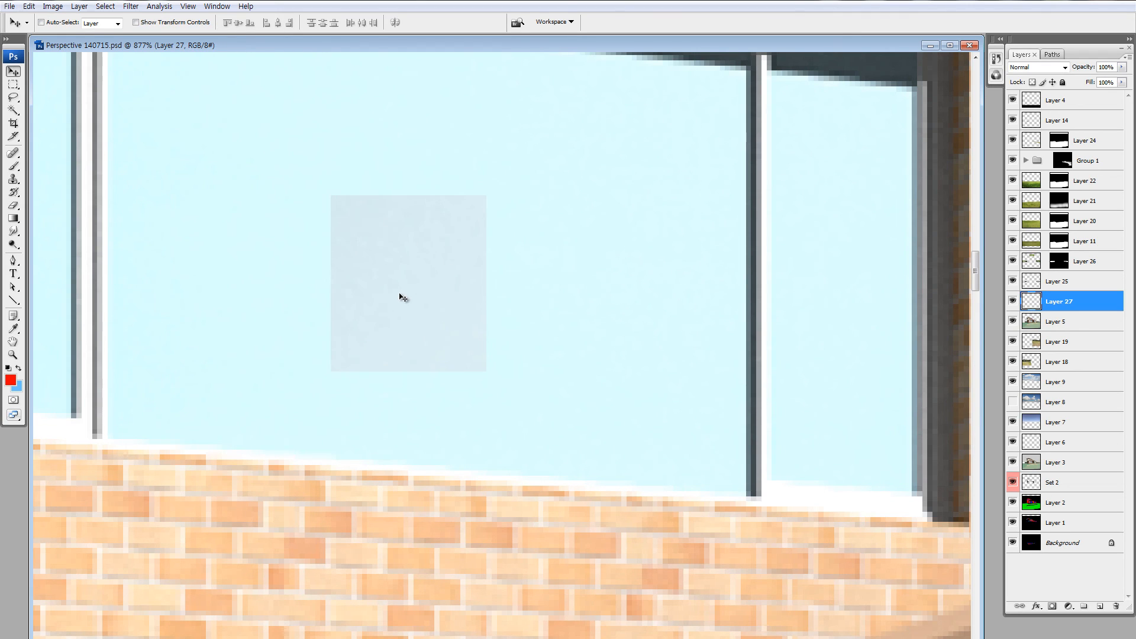
key(Delete)
key(ctrl+0)
key(ctrl+minus)
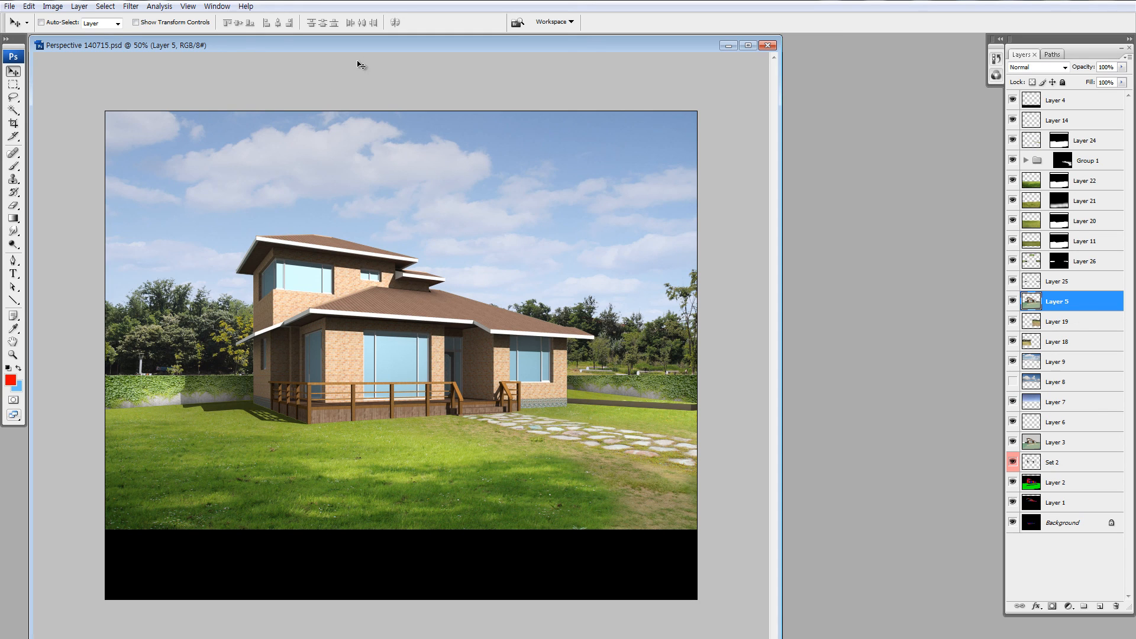
drag(377, 45, 459, 44)
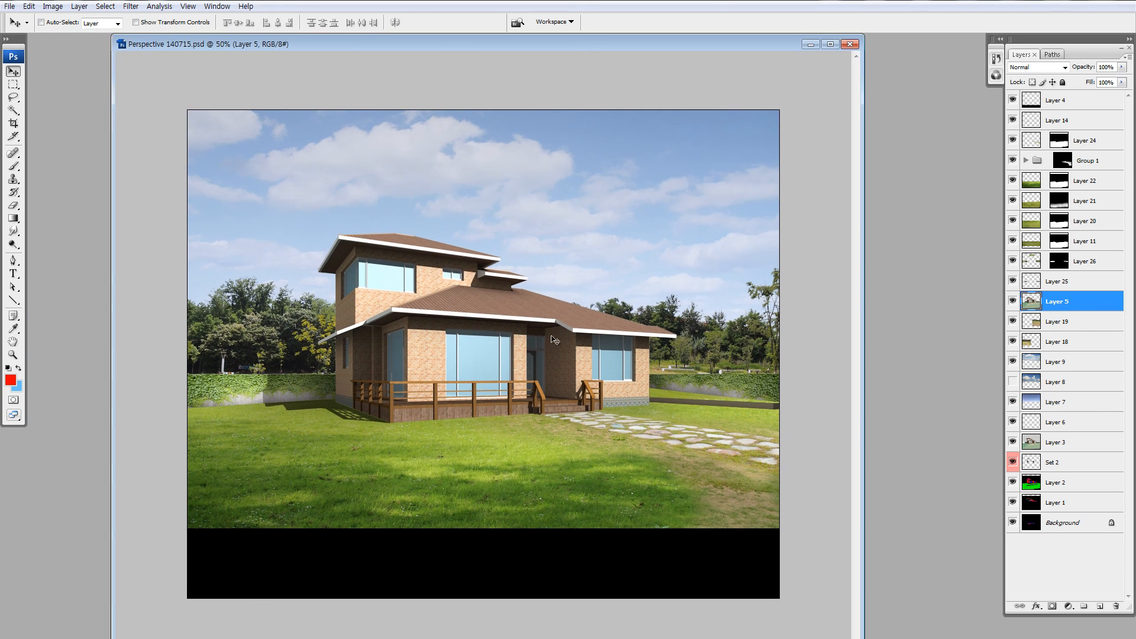